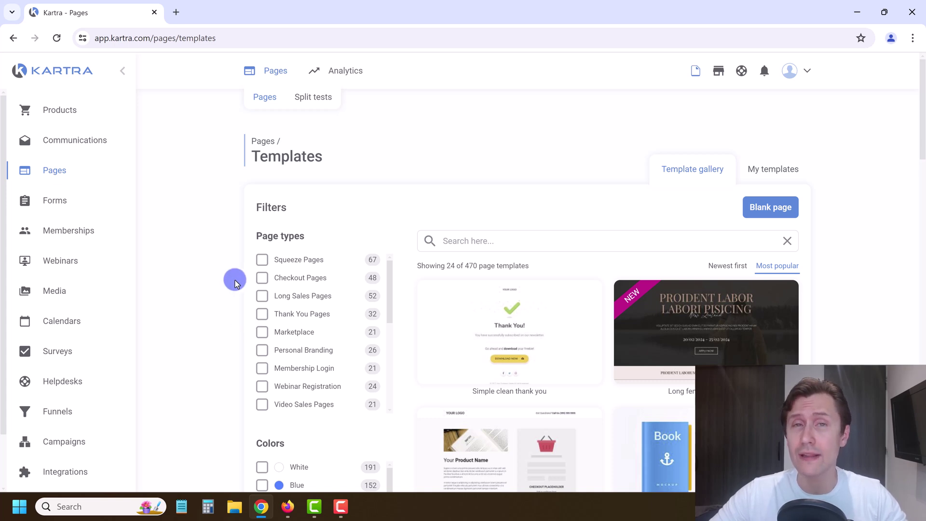
Filter the template gallery by the Squeeze Pages type and browse the matching templates
click(262, 261)
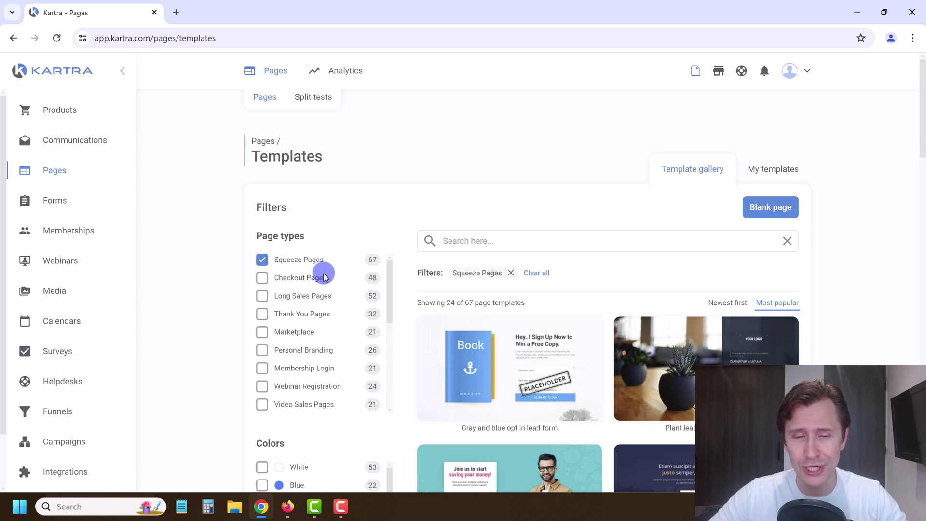
scroll(583, 348, down, 2)
scroll(593, 275, down, 2)
scroll(561, 370, up, 2)
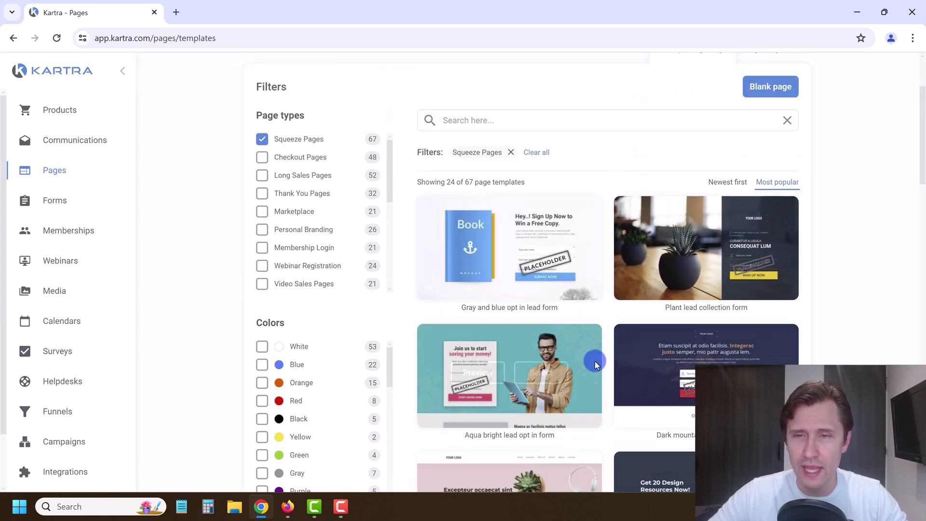
scroll(714, 277, down, 2)
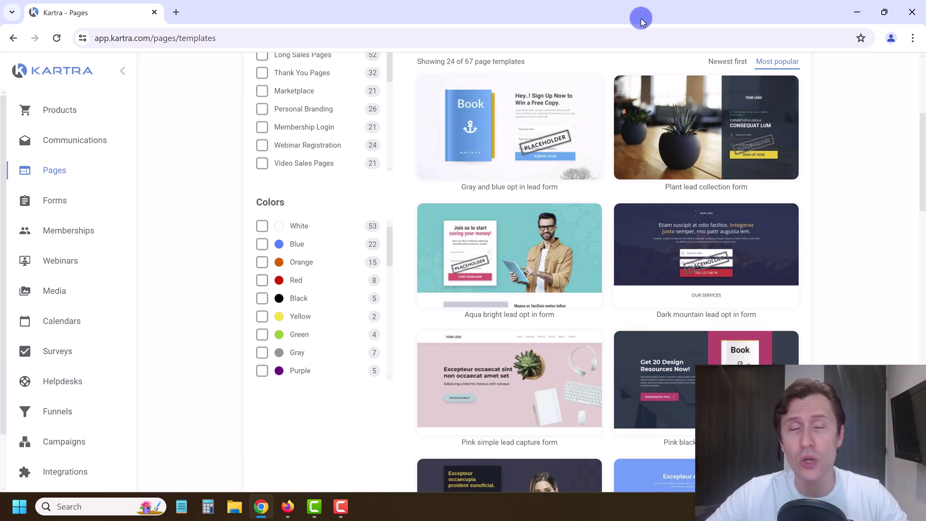
mouse_move(555, 230)
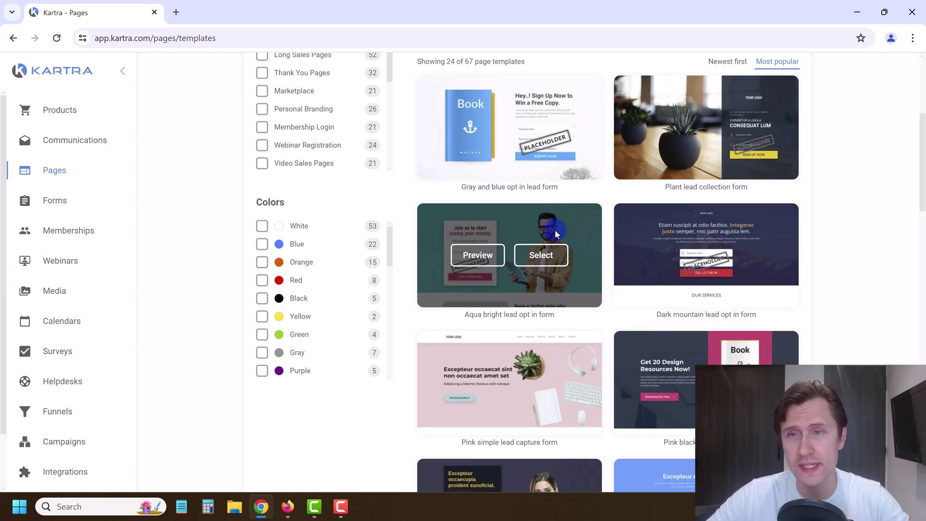
scroll(608, 222, up, 1)
scroll(600, 299, down, 5)
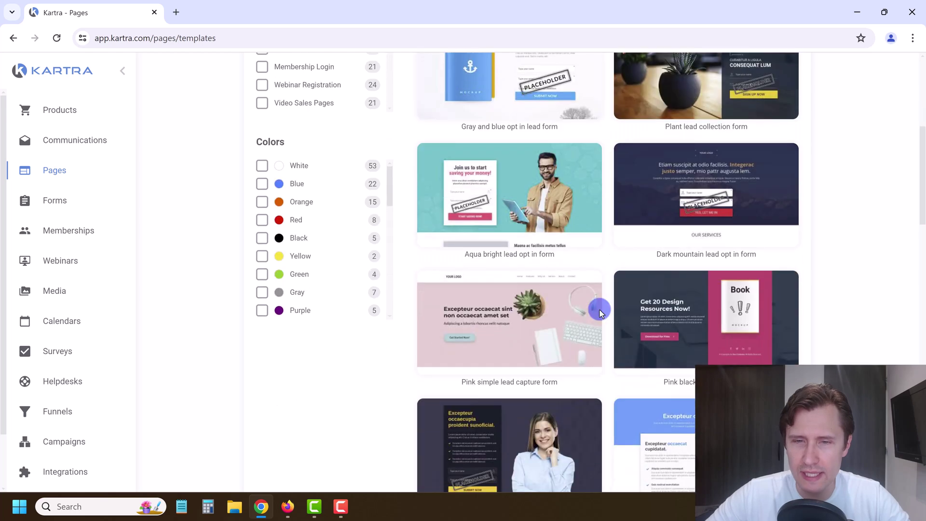
Preview the "Aqua bright lead opt in form" template, review its sections, and close the preview
scroll(579, 313, up, 3)
click(471, 198)
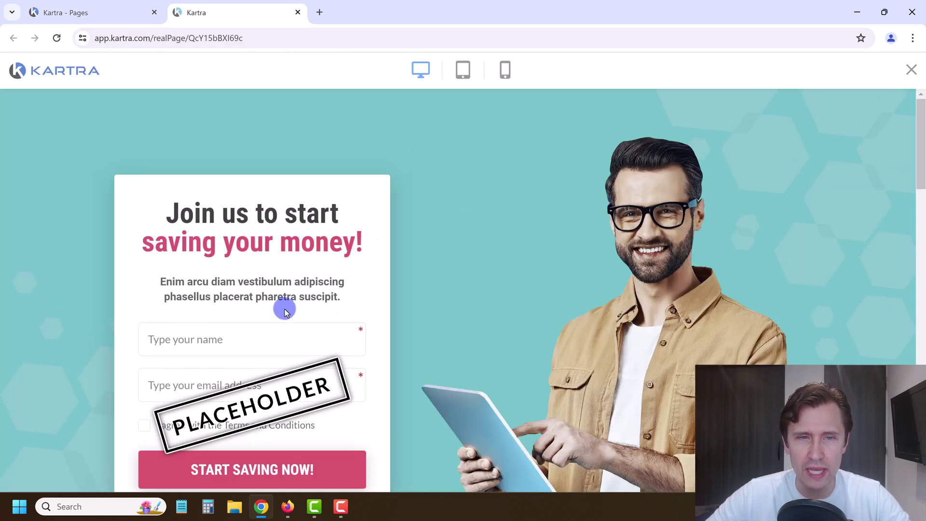
scroll(648, 258, down, 2)
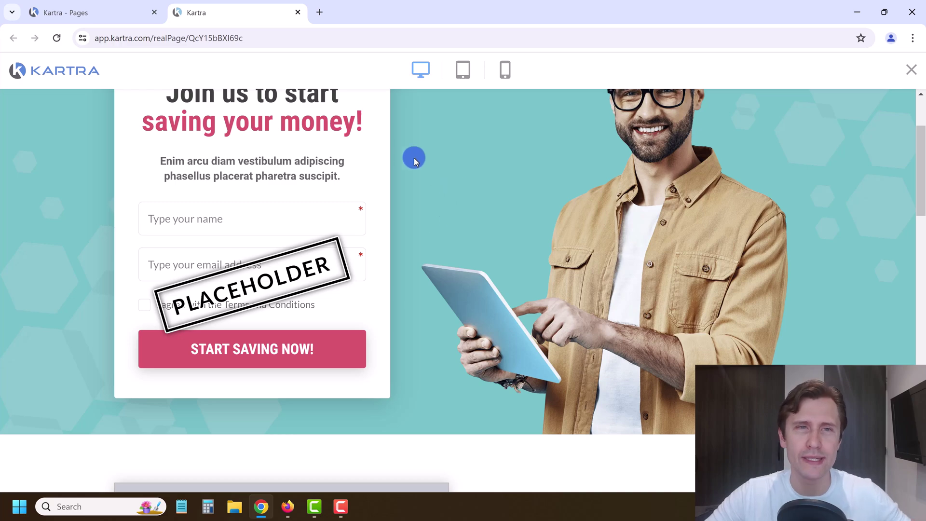
click(61, 4)
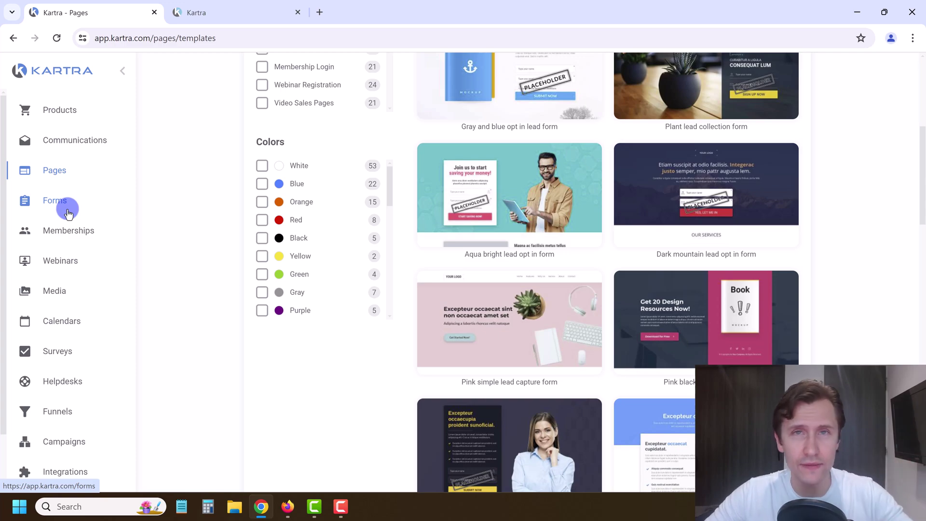
click(205, 6)
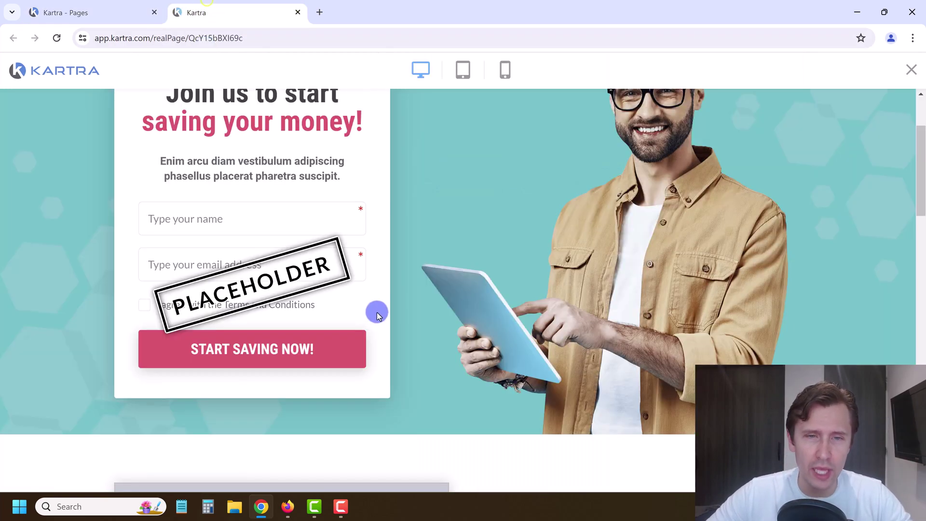
scroll(379, 309, up, 2)
scroll(383, 295, down, 8)
scroll(381, 294, down, 10)
scroll(379, 290, up, 7)
scroll(371, 276, down, 2)
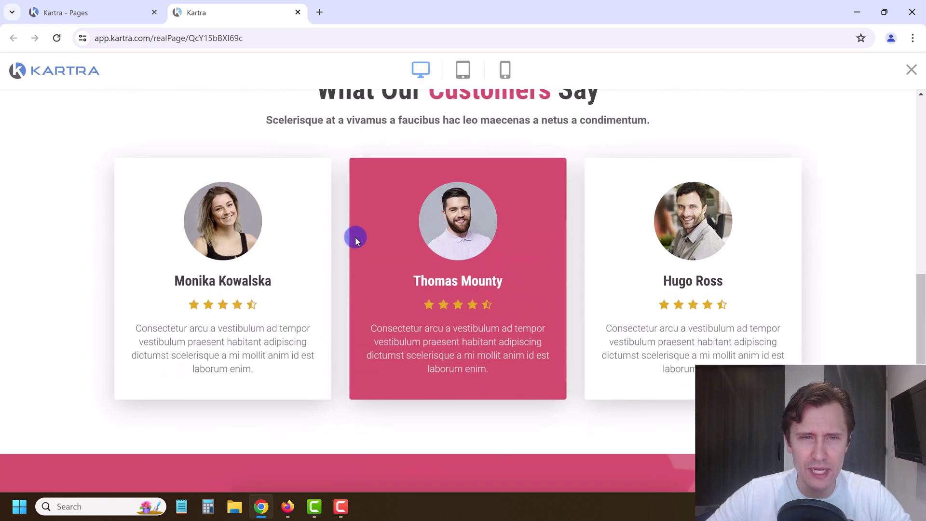
scroll(356, 236, down, 2)
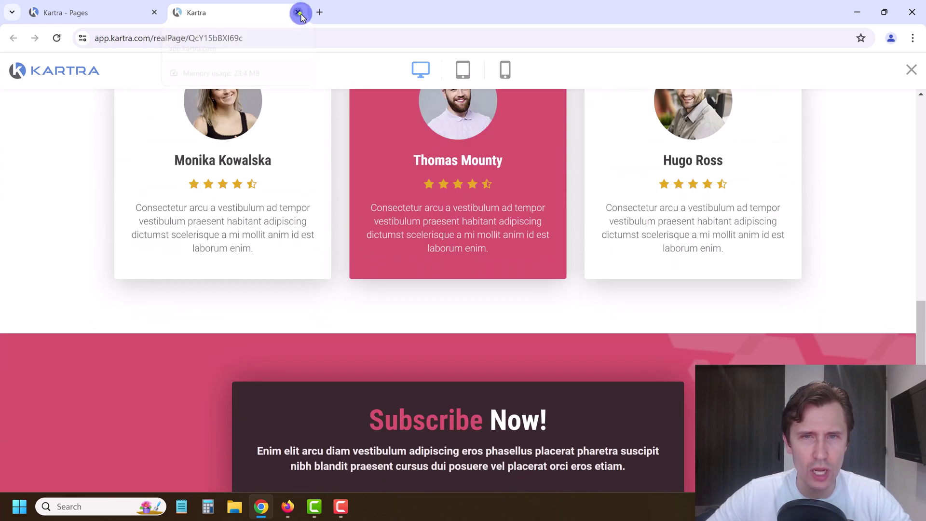
click(298, 13)
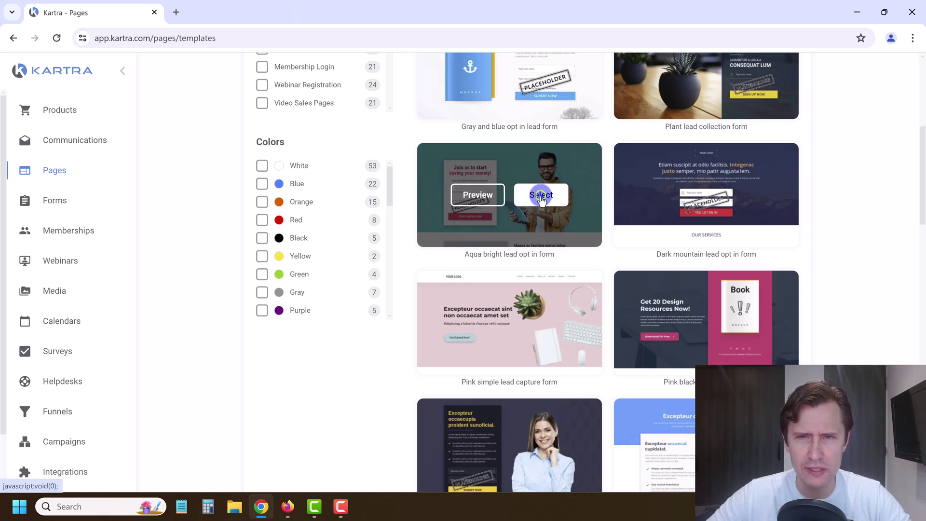
Select the "Aqua bright lead opt in form" template and name the new page "Affiliate Marketing Guide"
click(542, 197)
click(476, 159)
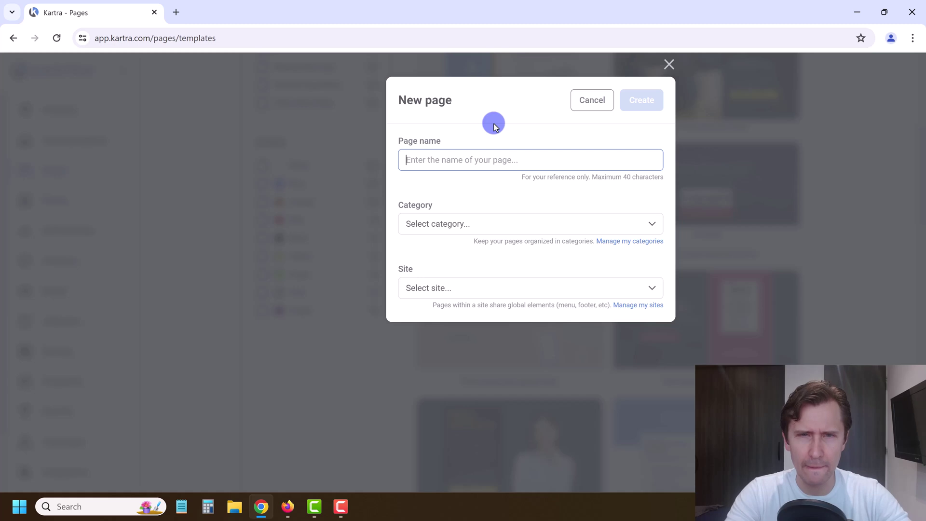
text(Affiliate Marketing Guide)
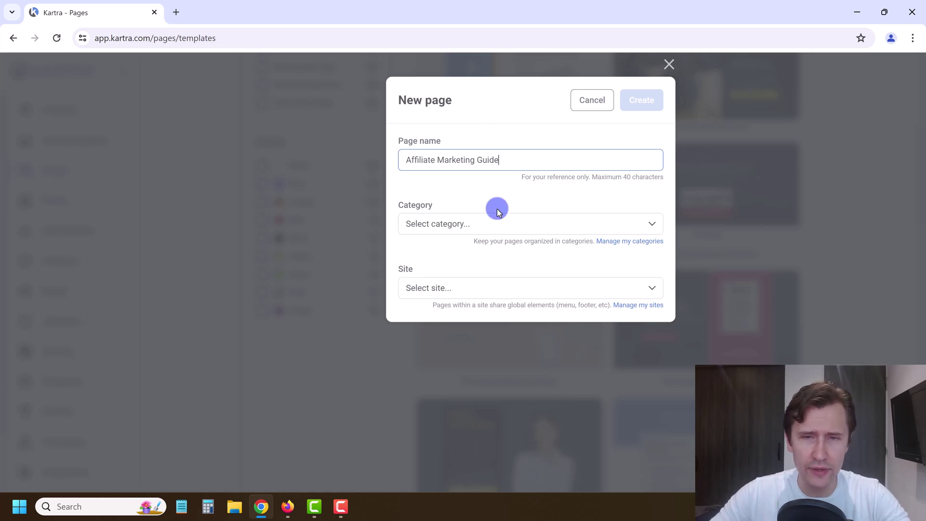
click(497, 207)
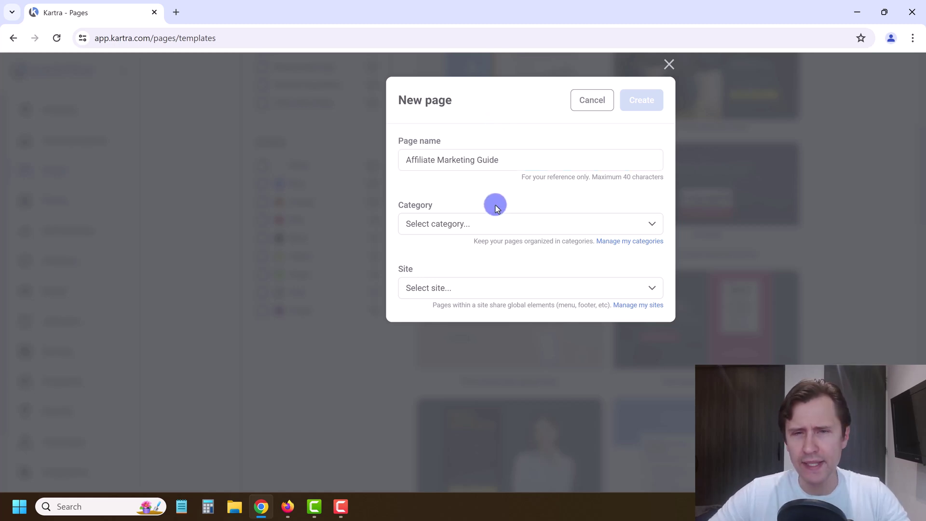
Delete the "Financial Advisor" and "Health & fitness" categories from the page category manager
click(451, 226)
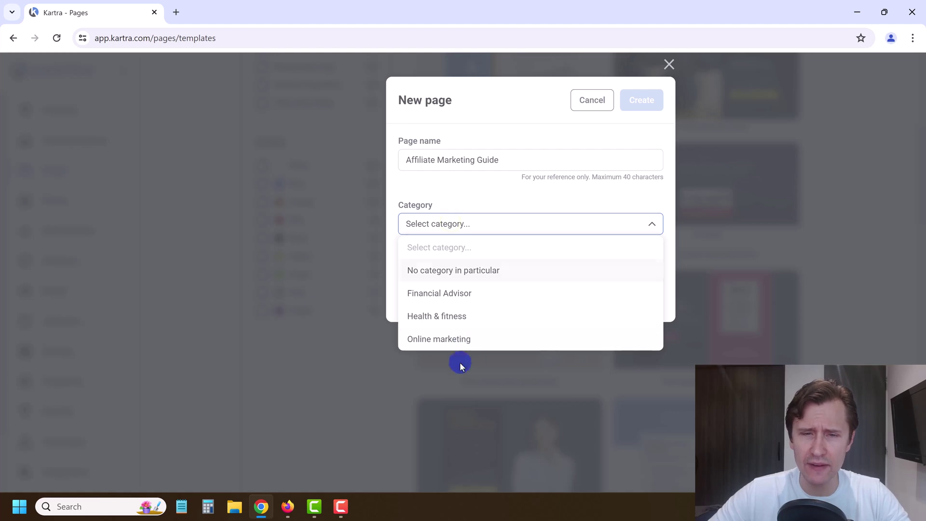
click(502, 188)
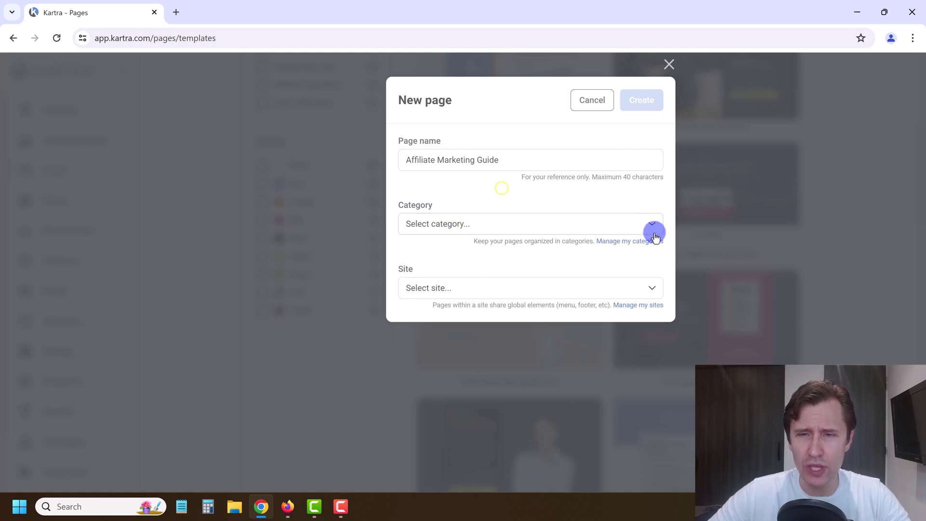
click(635, 241)
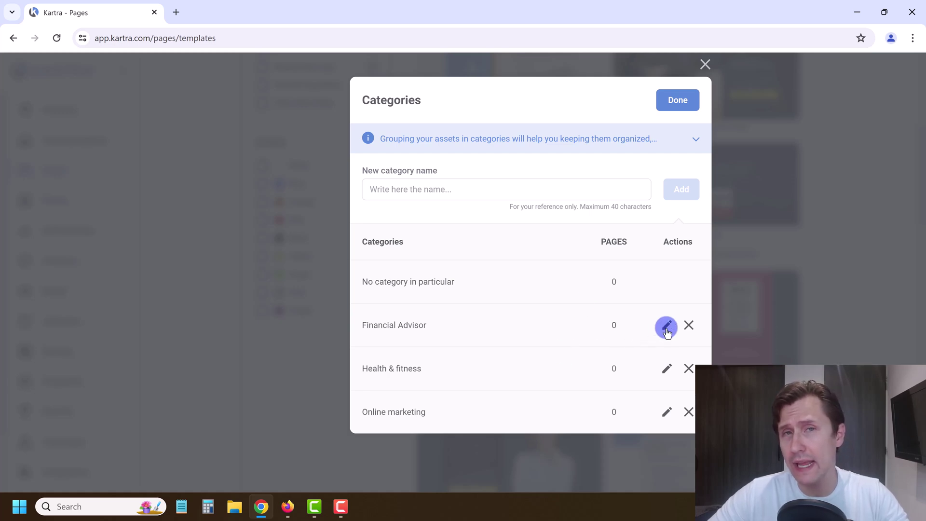
click(692, 328)
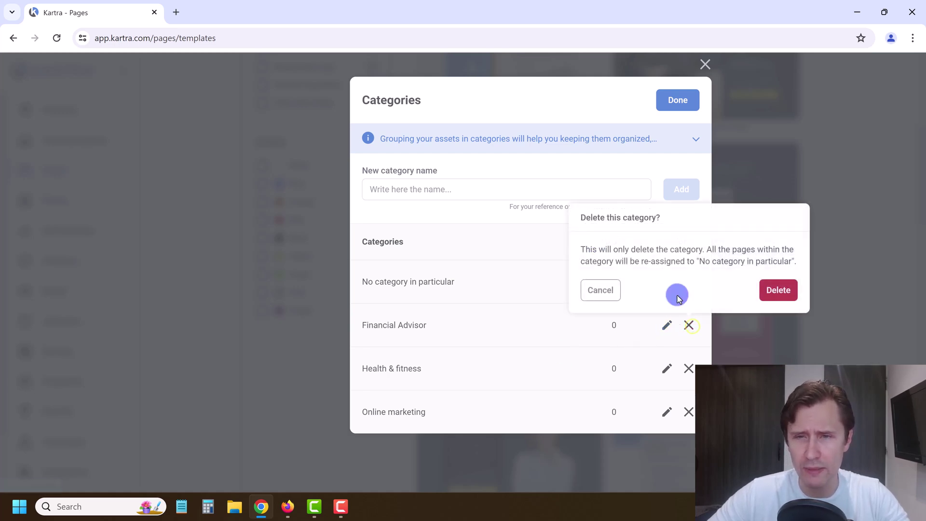
click(777, 290)
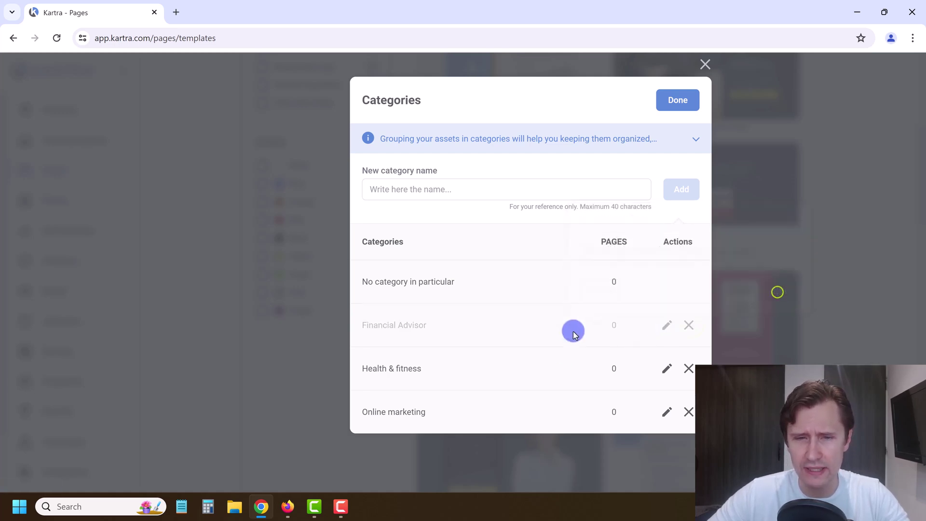
click(690, 328)
click(784, 291)
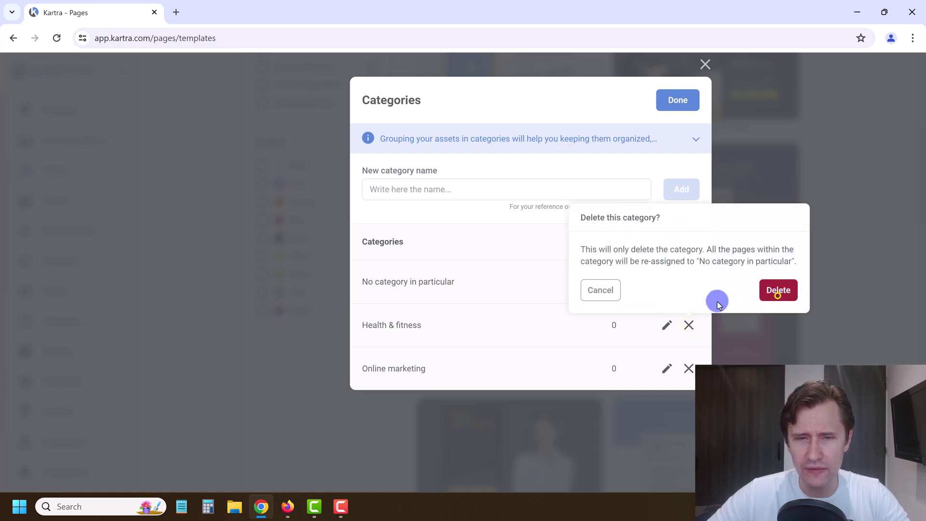
Rename the remaining "Online marketing" category to "Online Marketing" with a capital M
click(664, 329)
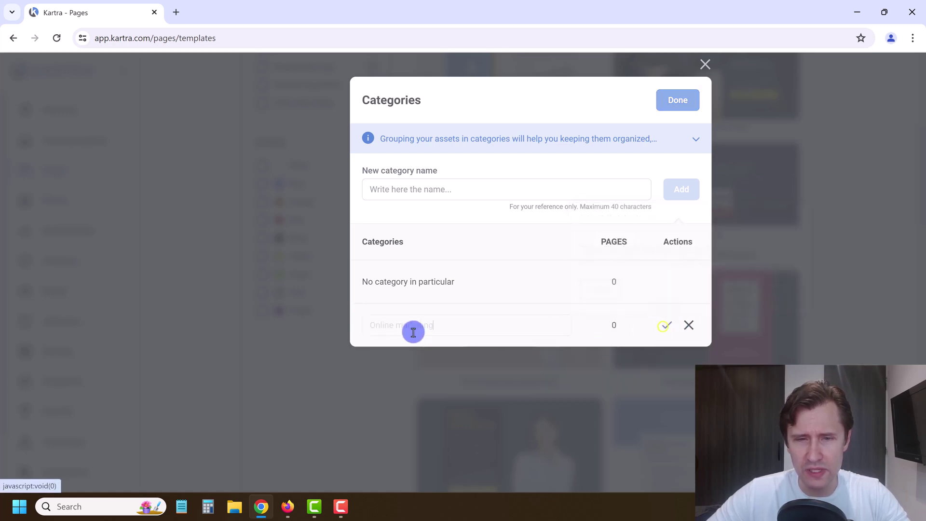
click(405, 326)
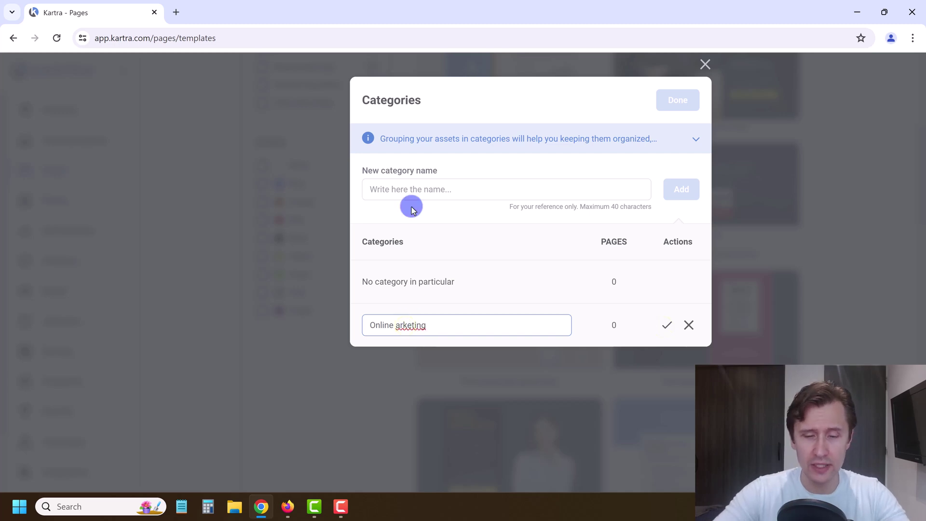
click(669, 325)
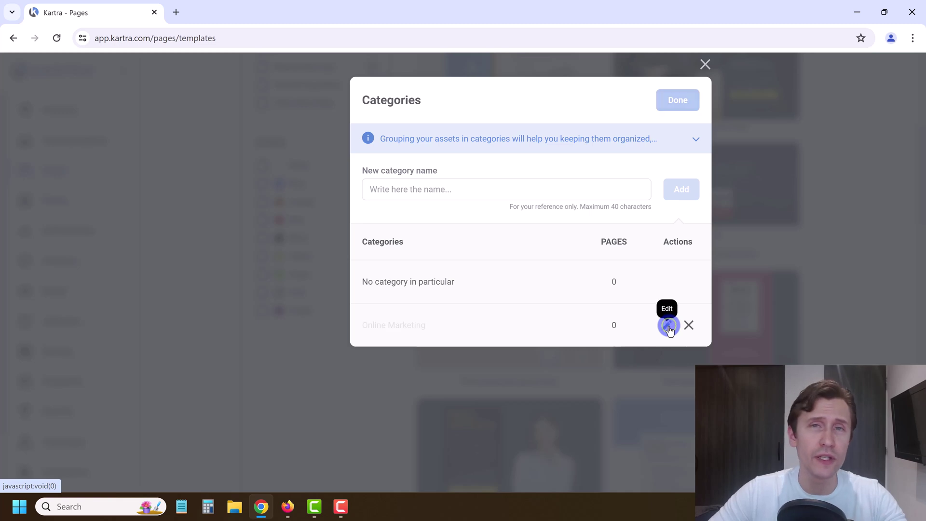
Add a new category named "Health & Fitness" and finish managing the categories
click(386, 188)
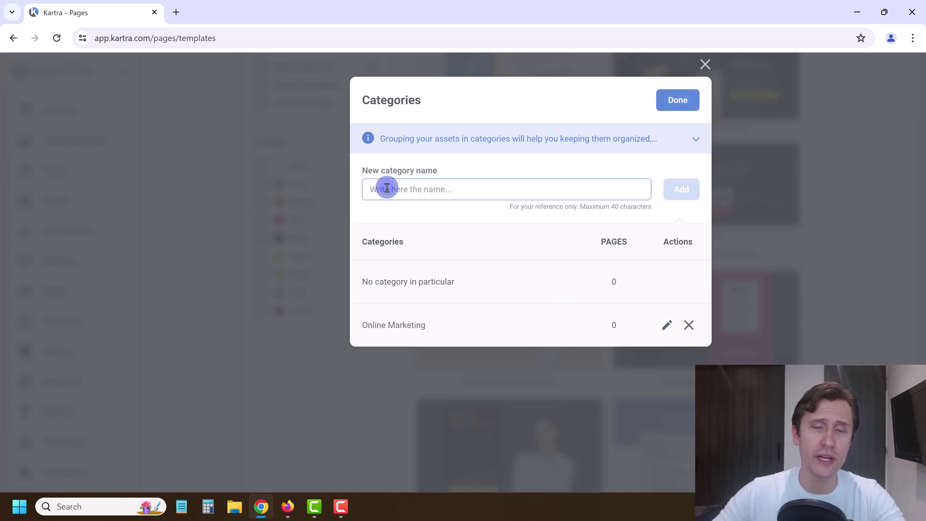
text(Health & Fitness)
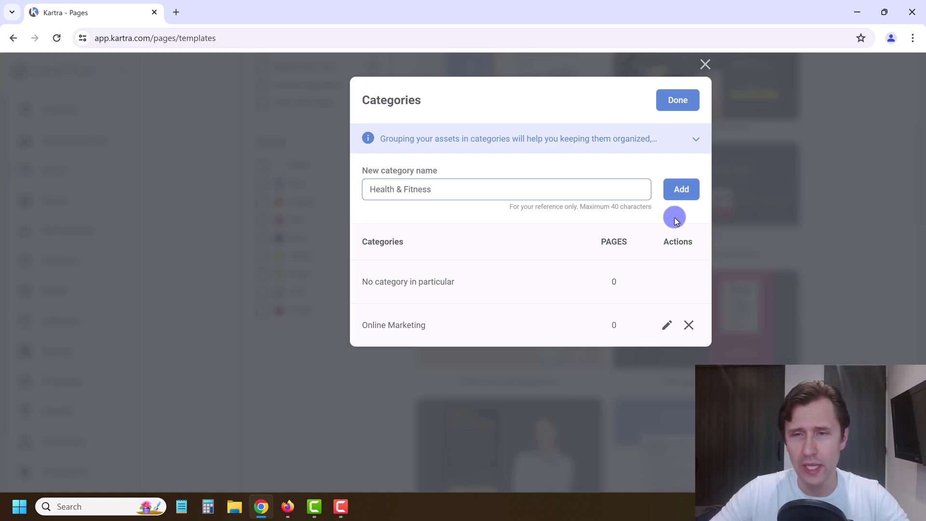
click(682, 190)
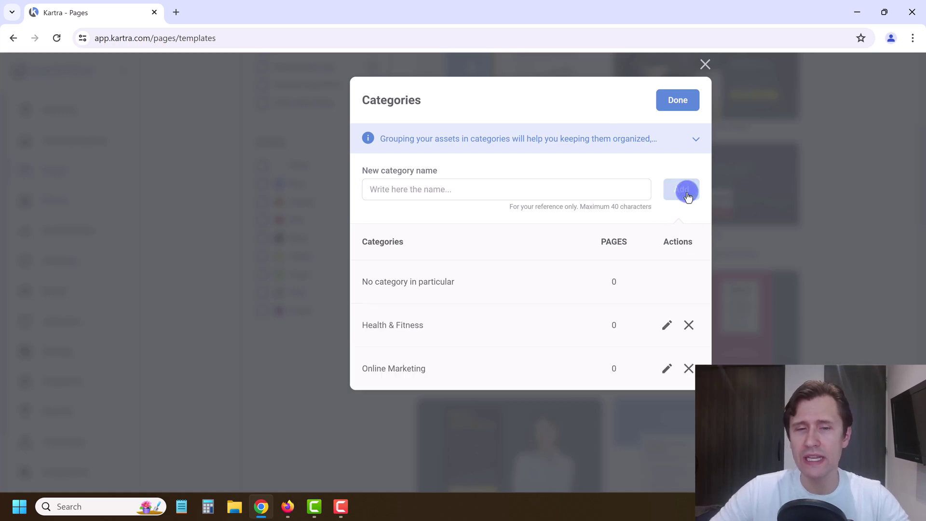
click(683, 108)
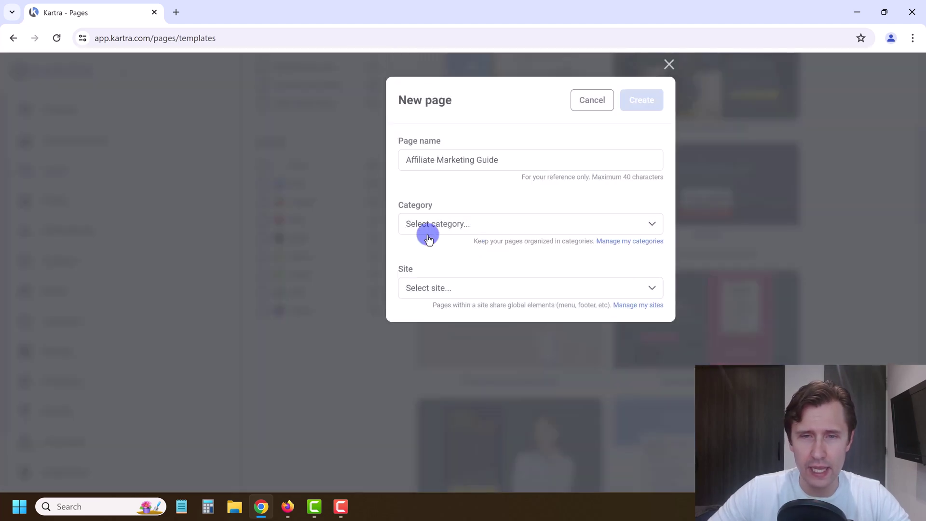
Assign the new page to the "Online Marketing" category and check the available site choices
click(428, 228)
click(434, 316)
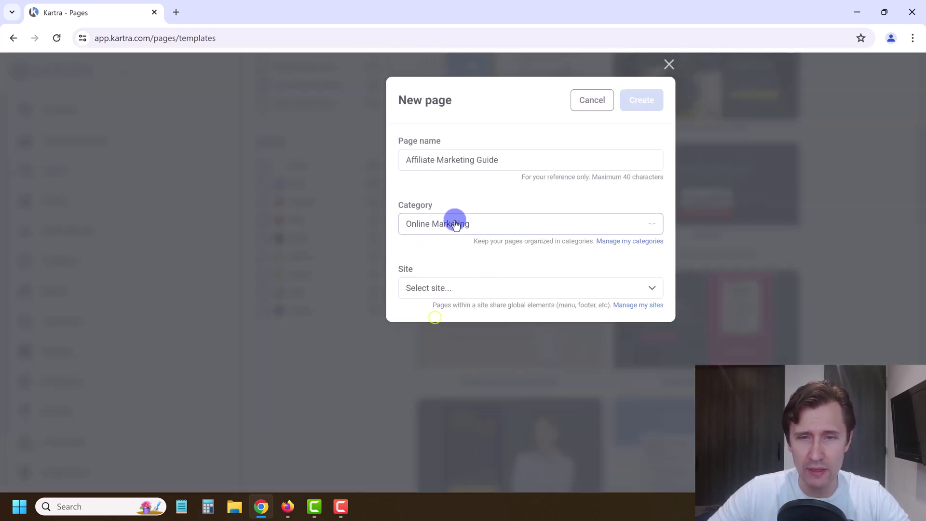
click(437, 288)
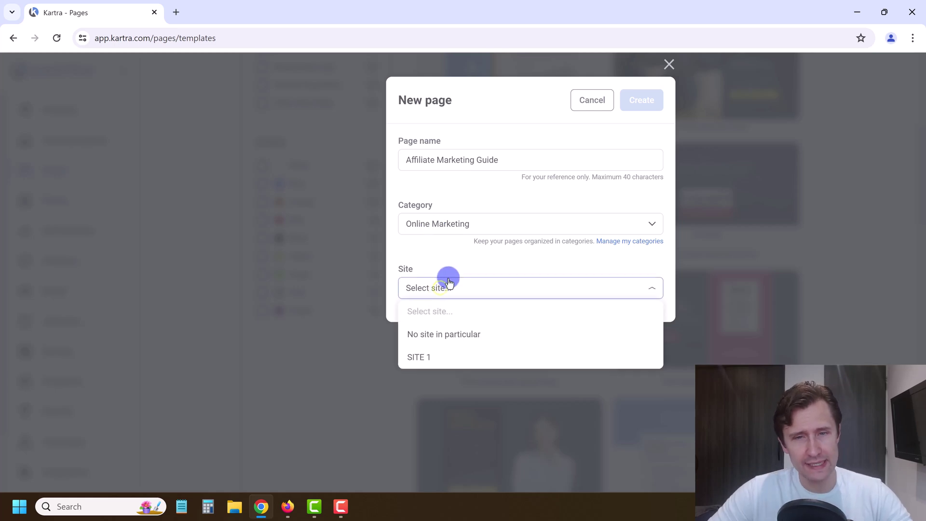
click(440, 259)
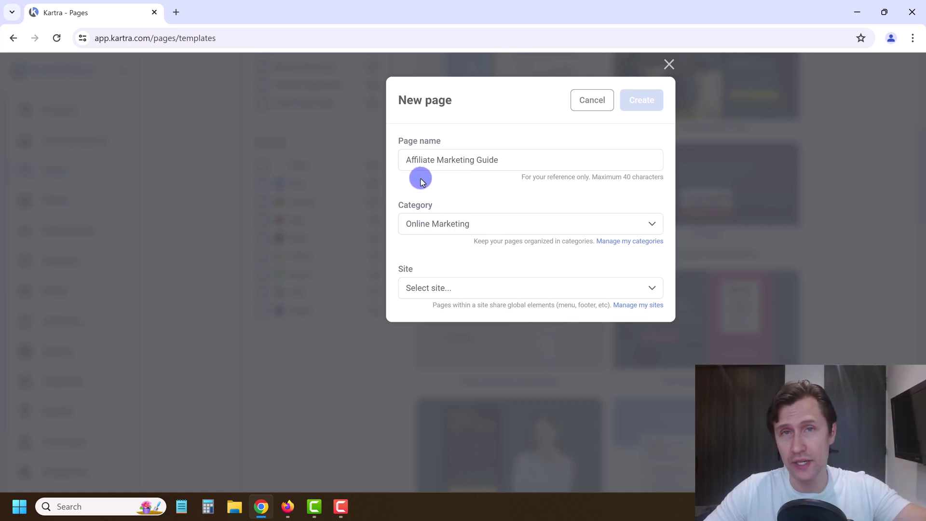
Open the site manager from the new page settings and delete the "SITE 1" site
click(444, 290)
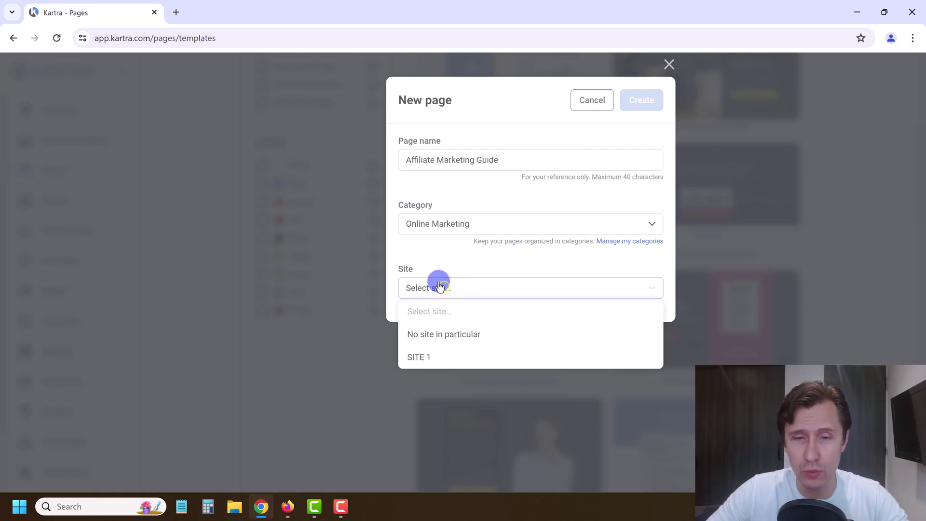
click(479, 289)
click(631, 306)
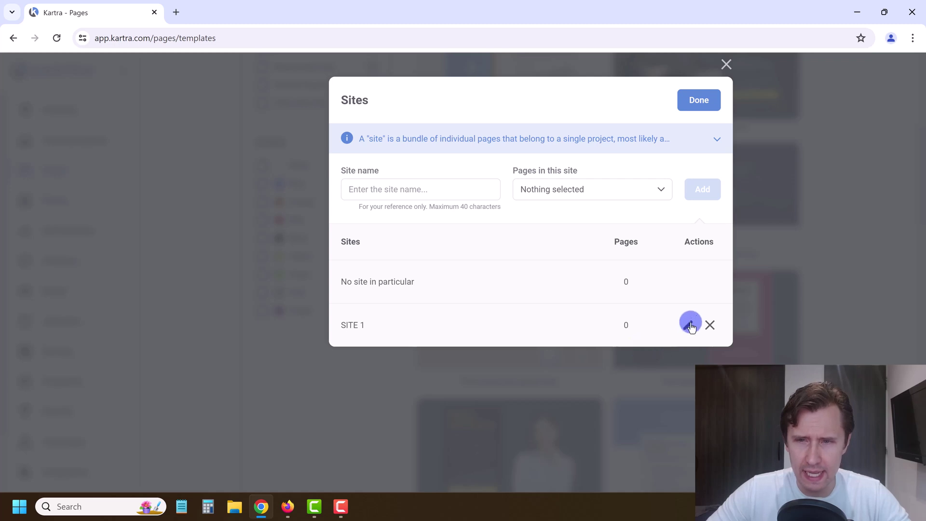
click(710, 327)
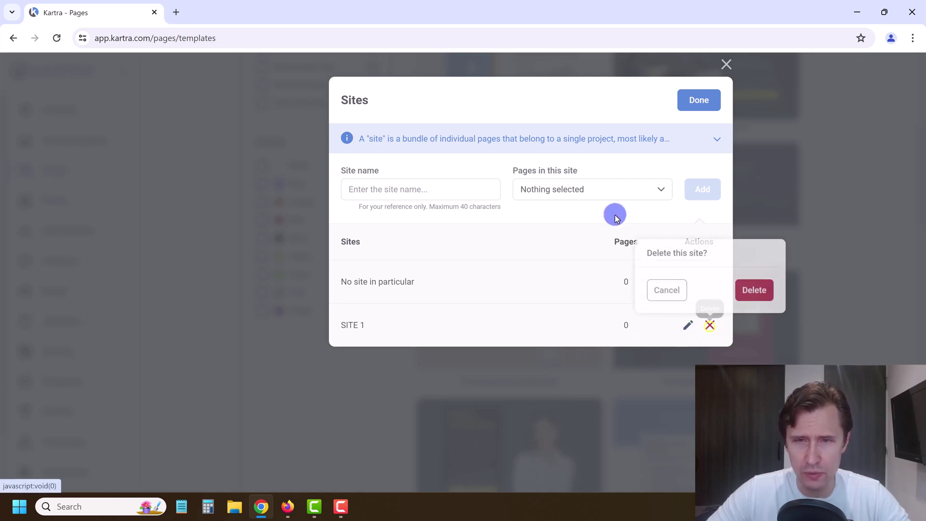
click(755, 289)
Add a new site named "Affiliate Marketing Training" without any pages in it and finish managing the sites
click(360, 192)
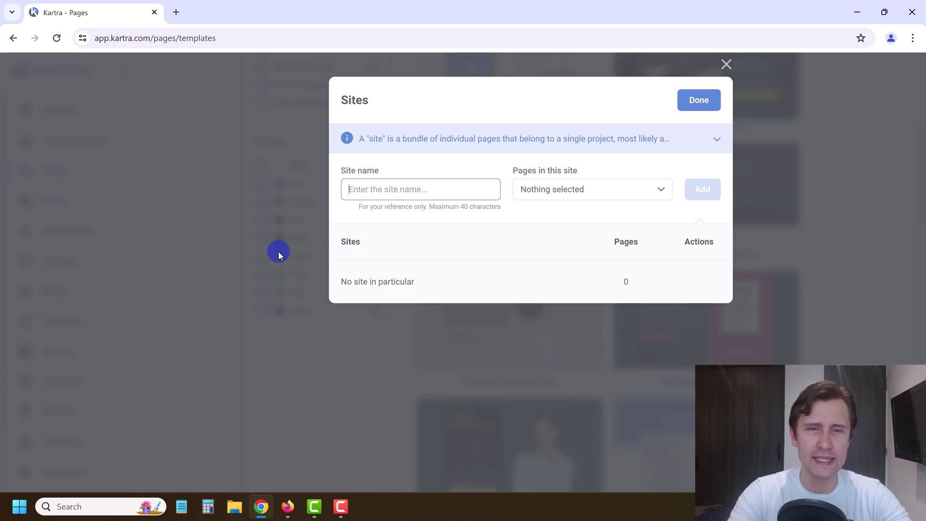
text(Affiliate Marketing Training)
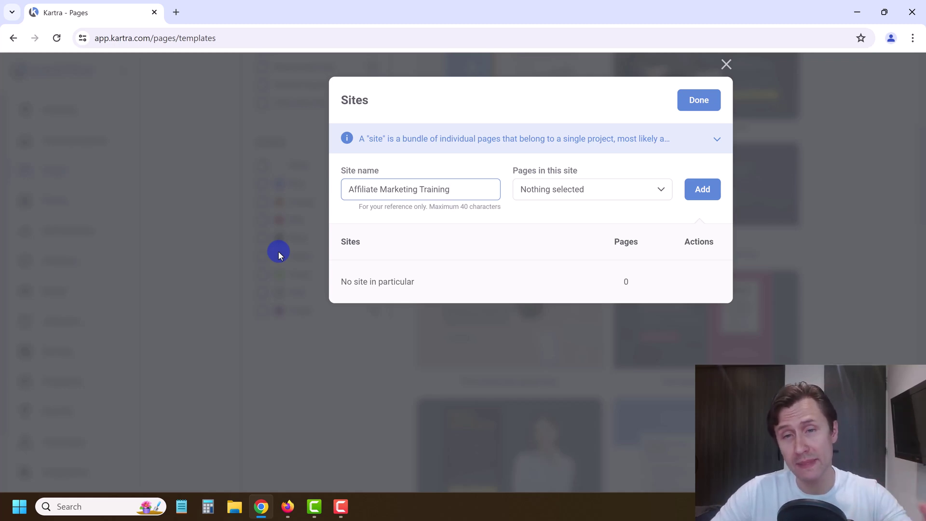
click(559, 193)
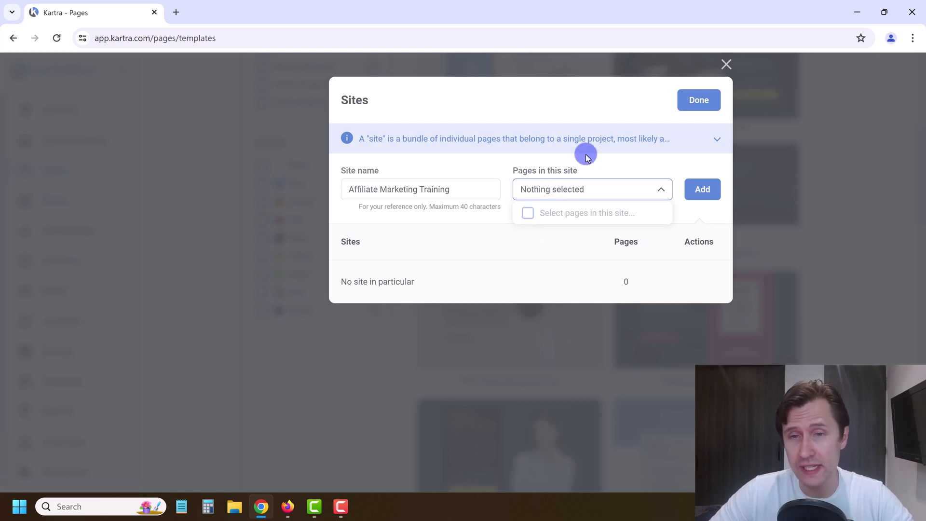
click(701, 189)
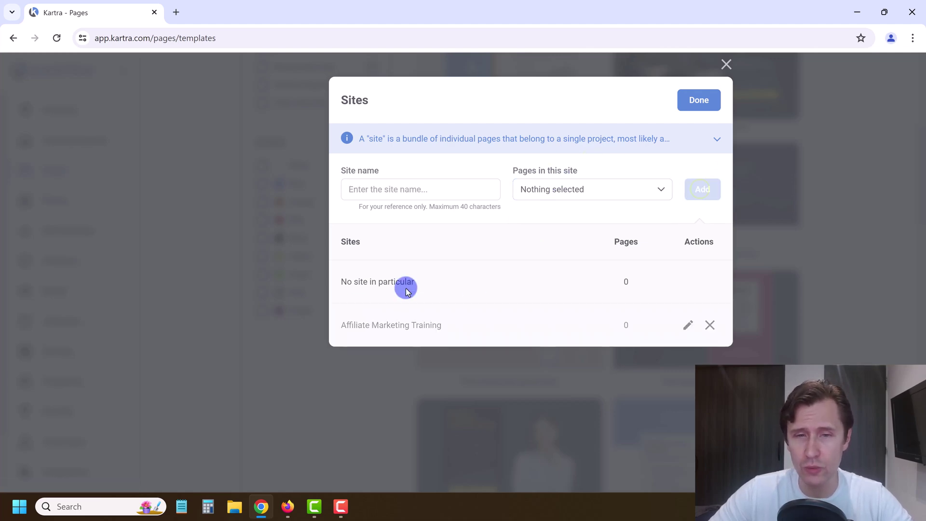
click(695, 103)
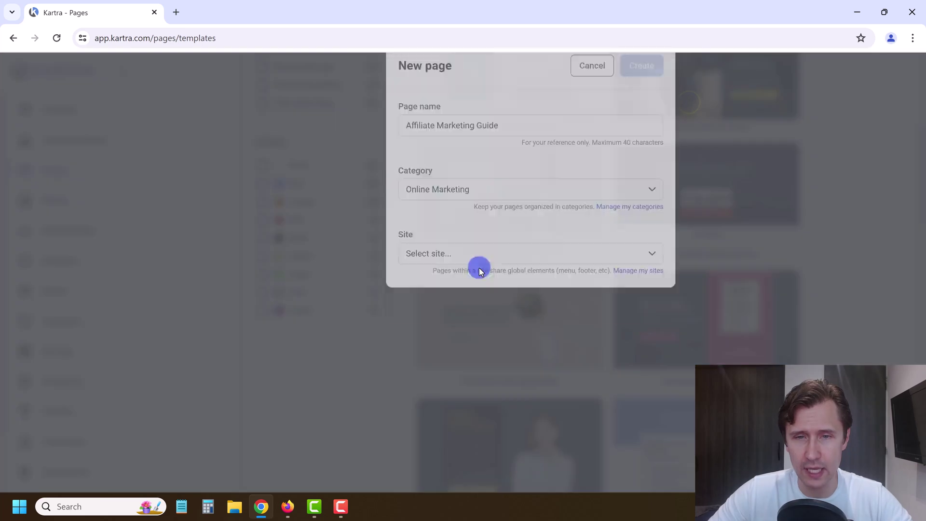
Assign the new page to the "Affiliate Marketing Training" site, review the global elements import option, and create the page
click(458, 291)
click(436, 357)
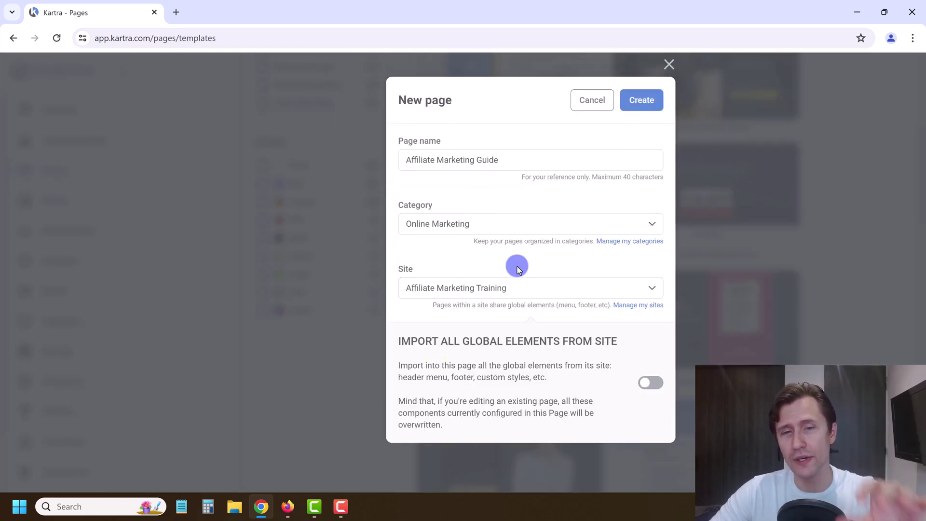
drag(413, 342, 606, 343)
click(529, 348)
mouse_move(646, 382)
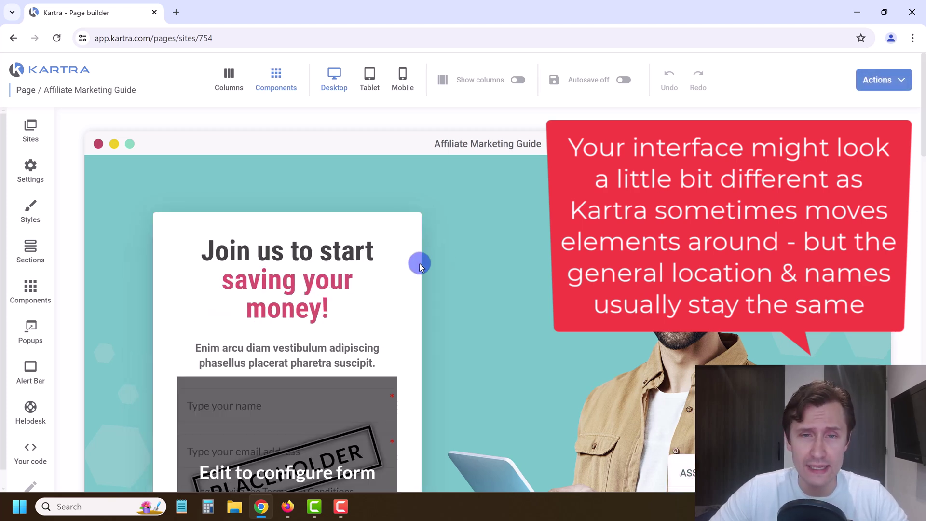
Look over the template page's headline, opt-in form and background image in the page builder
scroll(419, 206, down, 9)
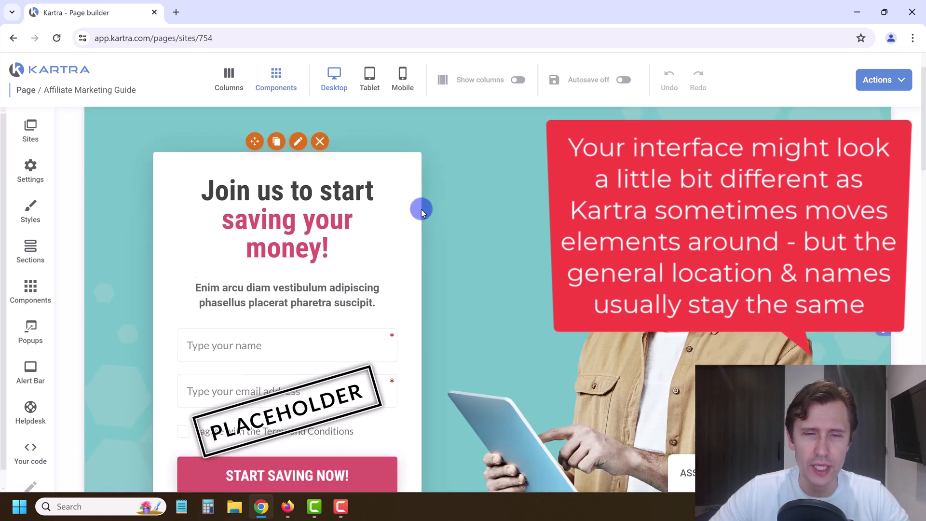
scroll(406, 286, down, 3)
scroll(412, 278, up, 12)
scroll(551, 329, down, 2)
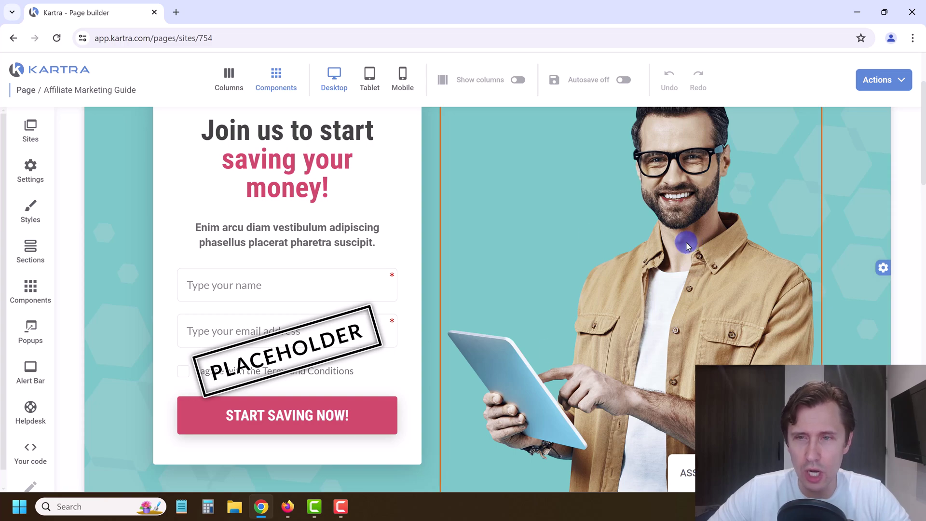
scroll(579, 256, up, 3)
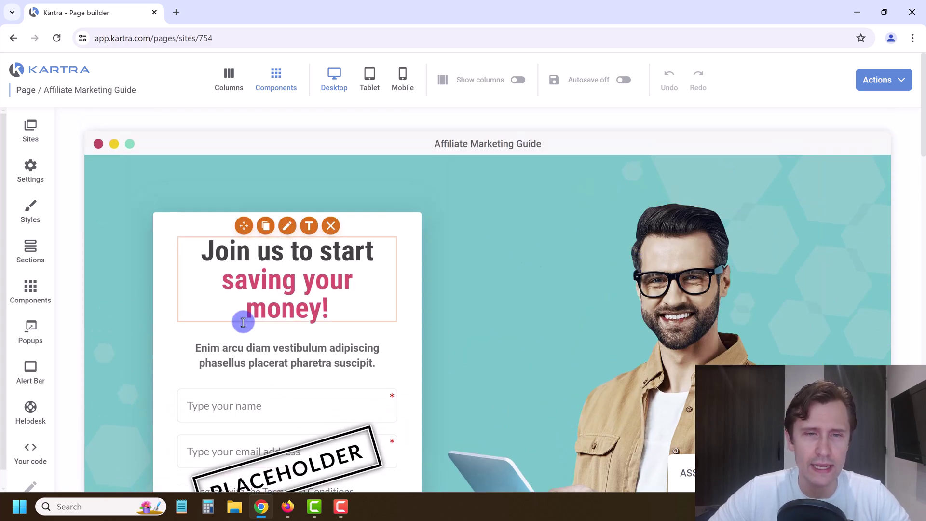
scroll(627, 337, down, 1)
scroll(639, 342, down, 1)
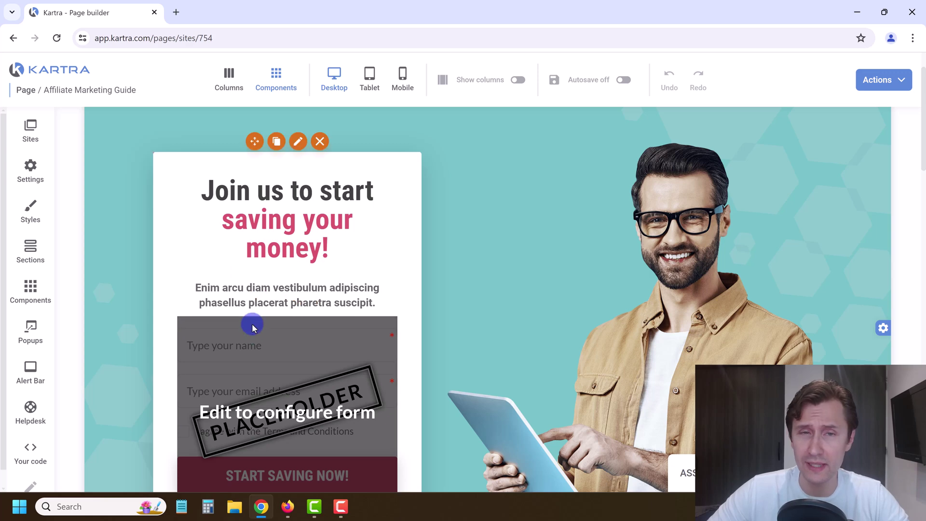
scroll(541, 329, up, 1)
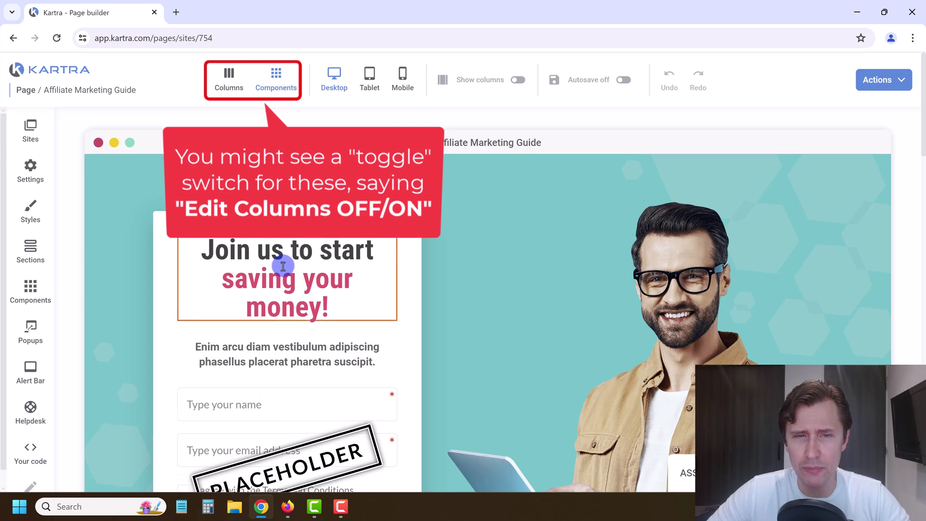
scroll(227, 255, down, 2)
scroll(266, 251, up, 2)
Switch to column editing mode, inspect the column controls on the page, and return to component mode
click(228, 80)
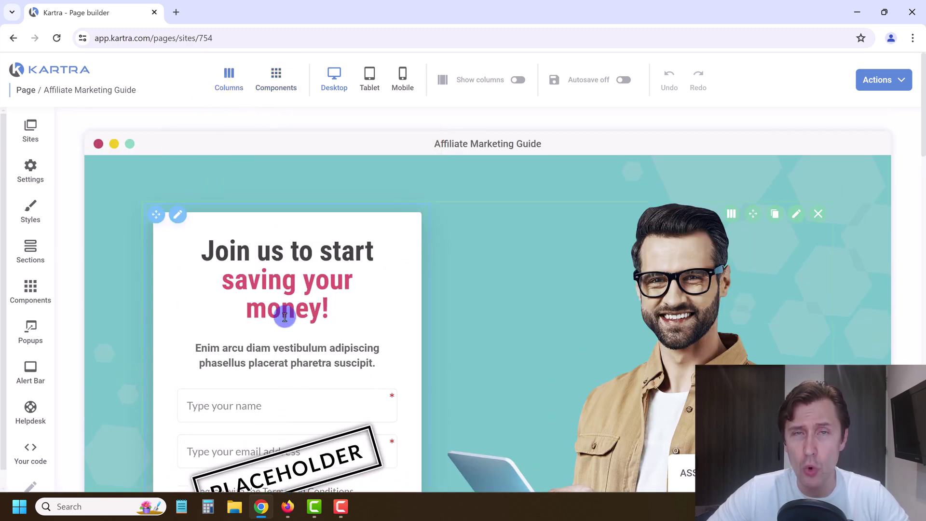
scroll(294, 338, down, 4)
scroll(289, 328, up, 4)
click(276, 74)
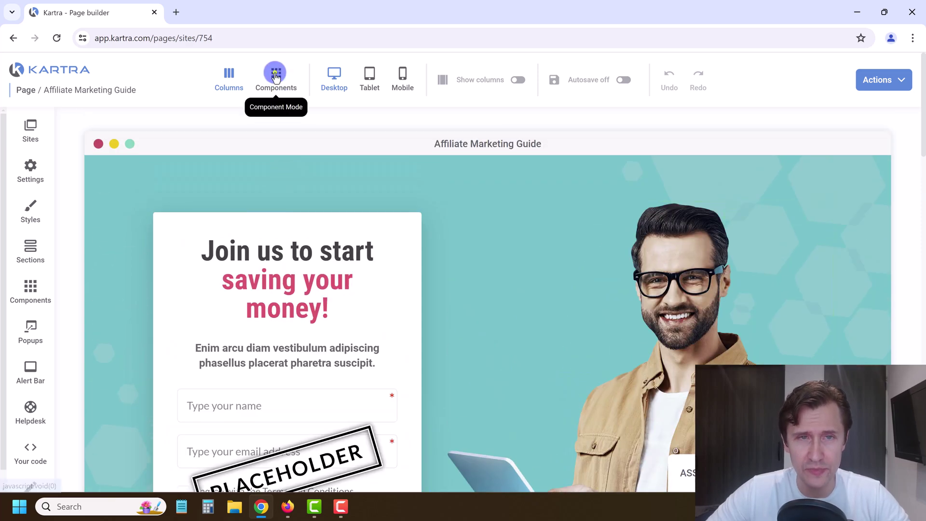
click(277, 74)
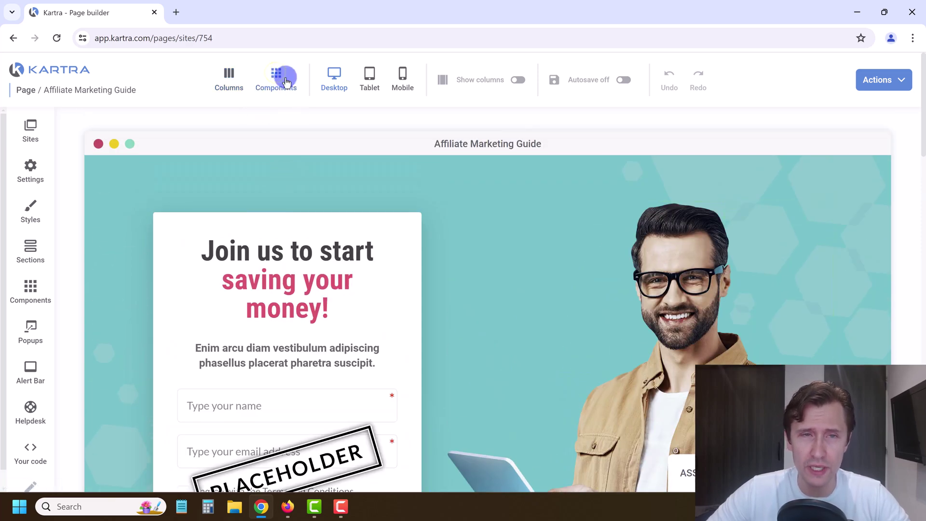
Open the page settings and review the SEO parameters, tracking code and tag assignment options
click(27, 185)
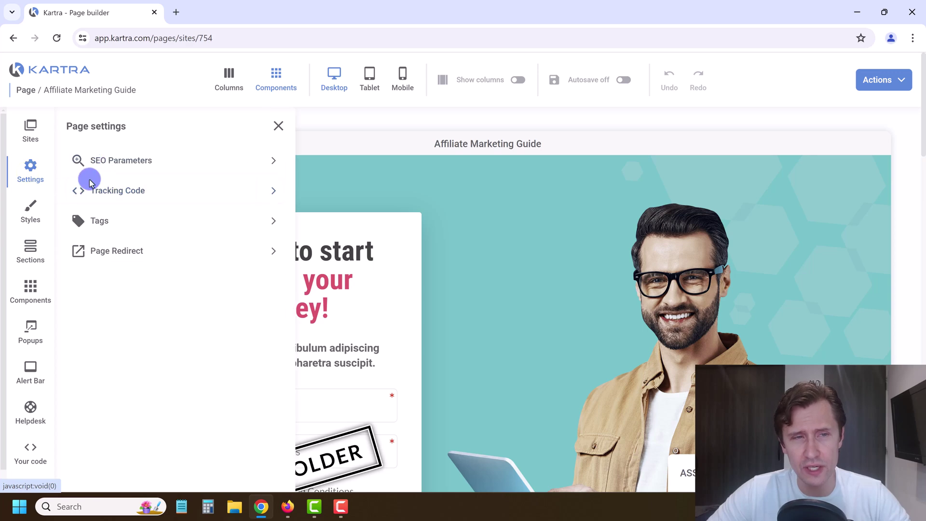
click(121, 161)
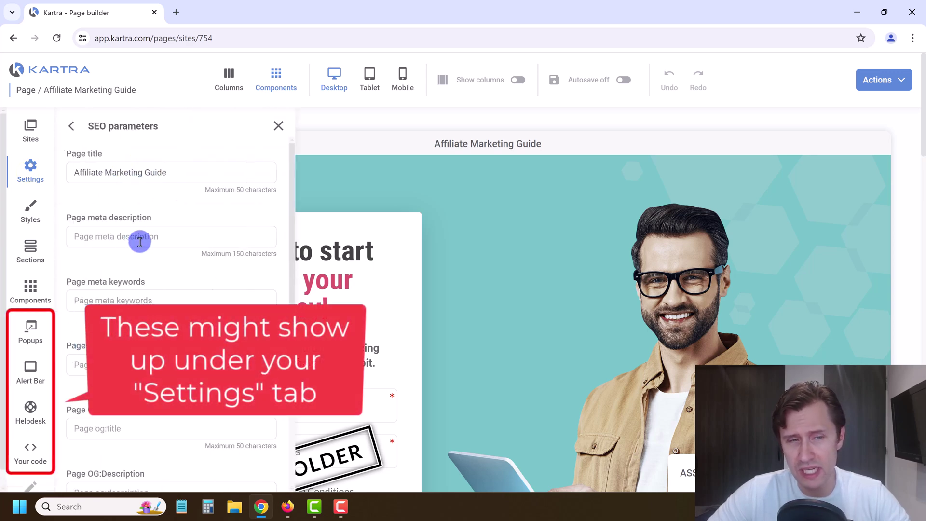
click(72, 126)
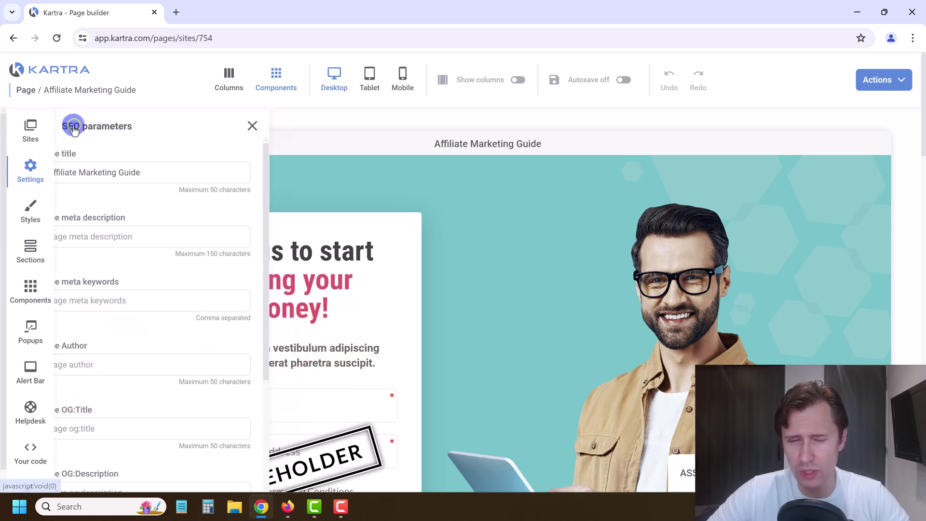
click(121, 192)
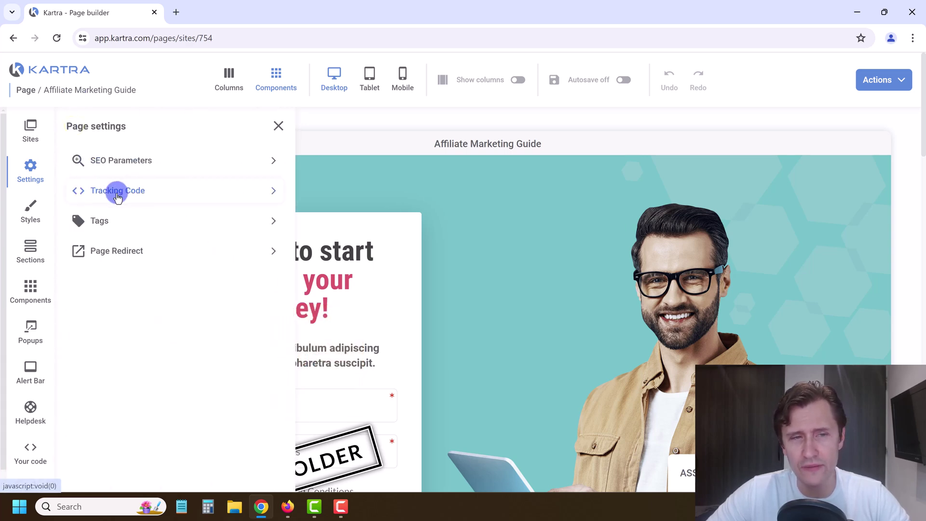
click(127, 228)
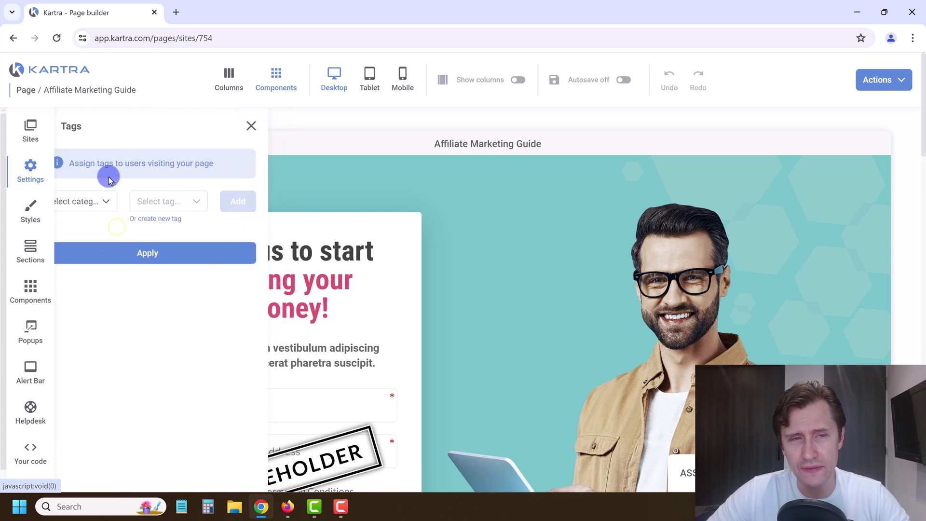
click(66, 129)
click(141, 220)
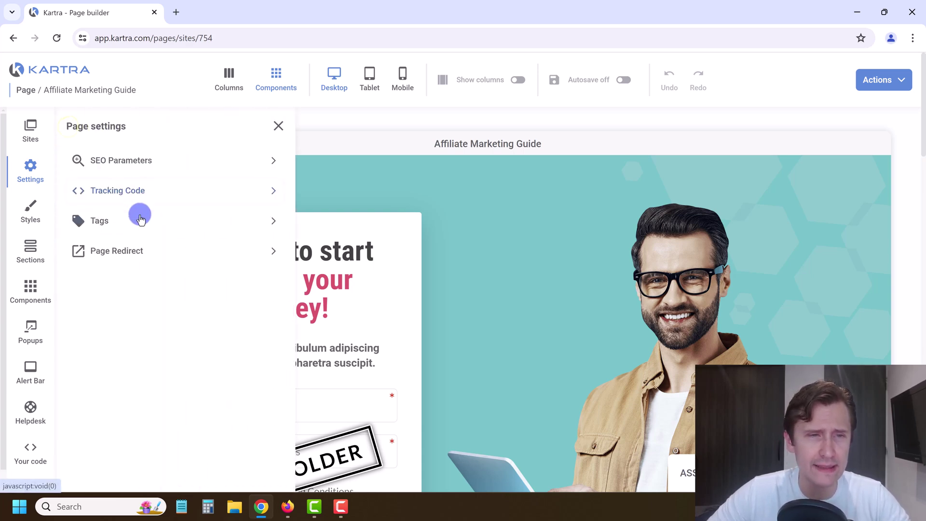
Preview the page redirect options by activating the redirect, and return to the page settings without applying it
click(122, 260)
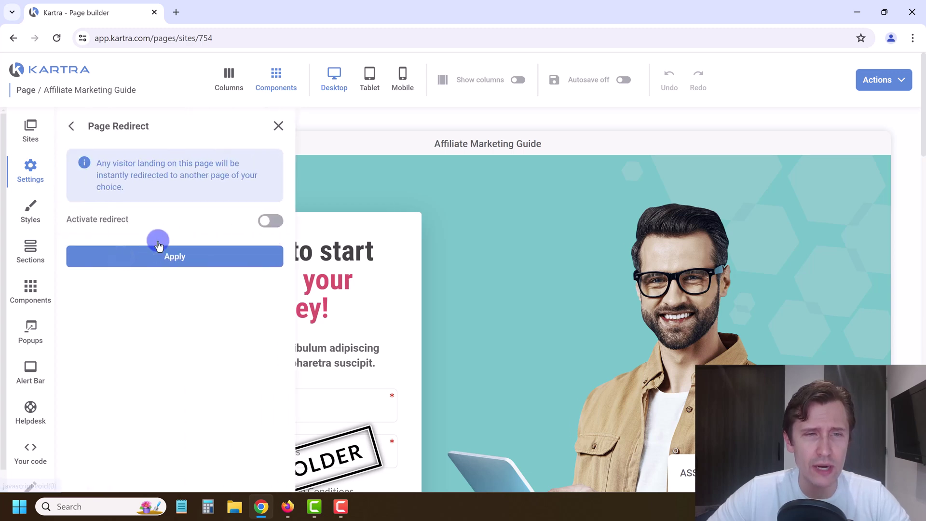
click(274, 229)
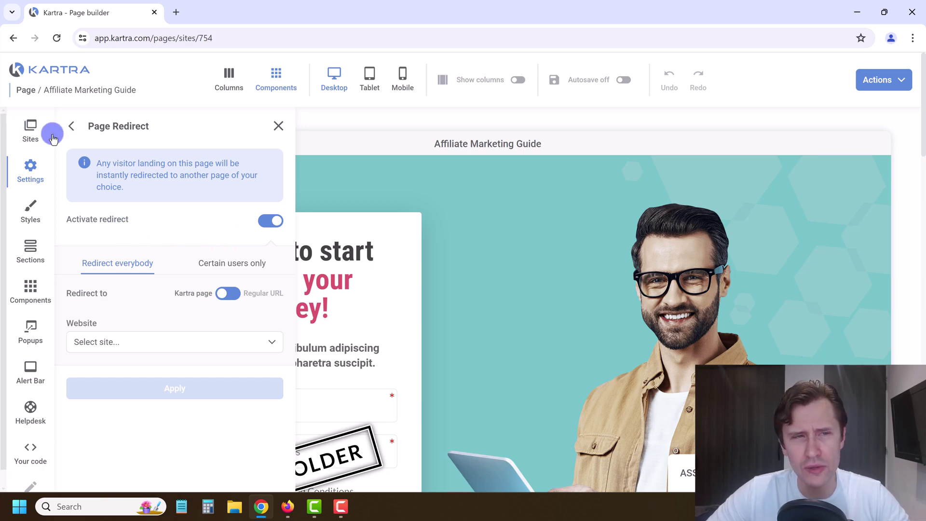
click(71, 126)
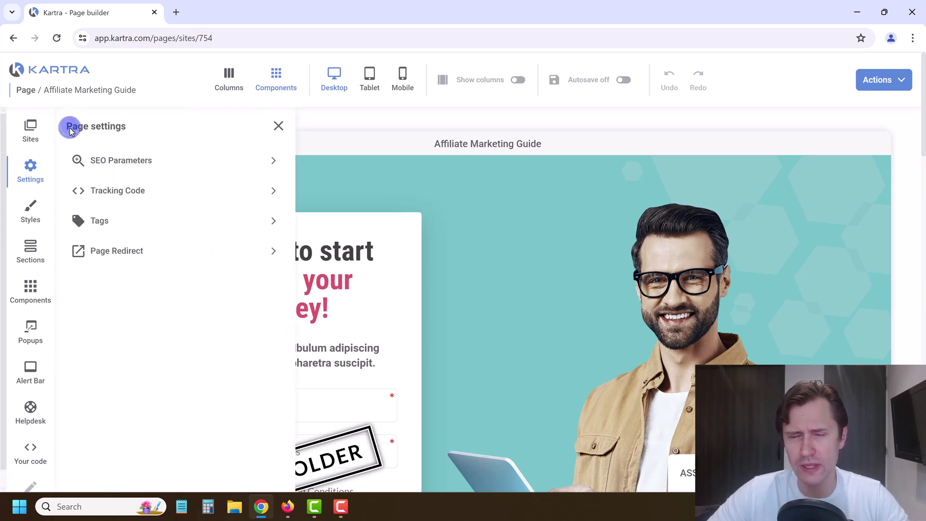
Review the page and component style options and the available section templates
click(29, 211)
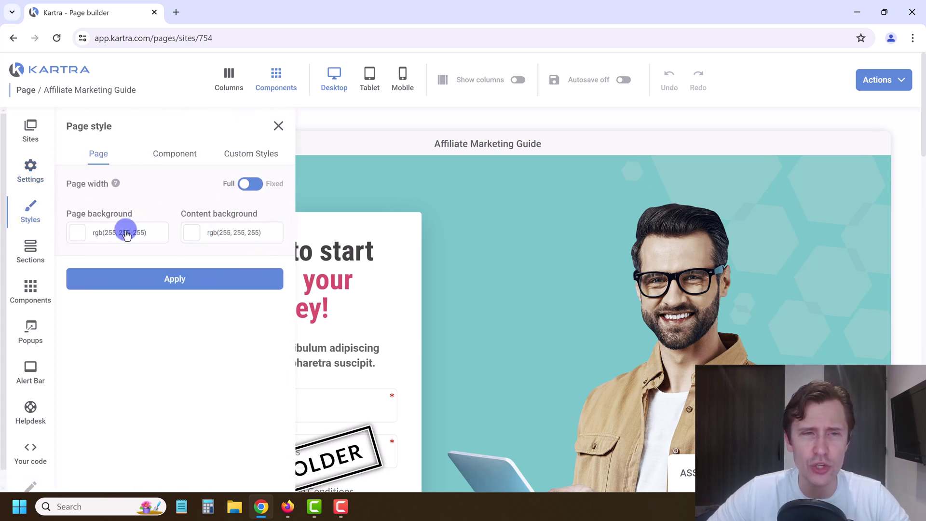
click(155, 162)
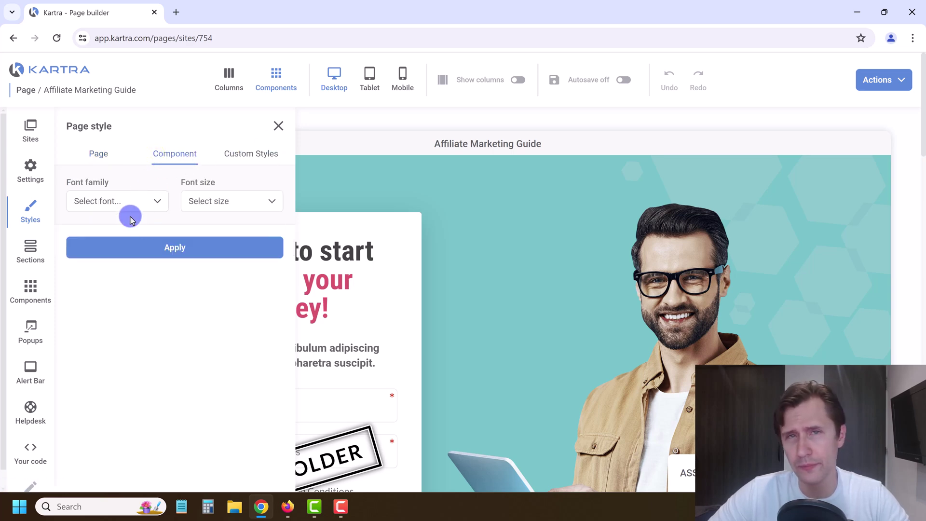
click(26, 254)
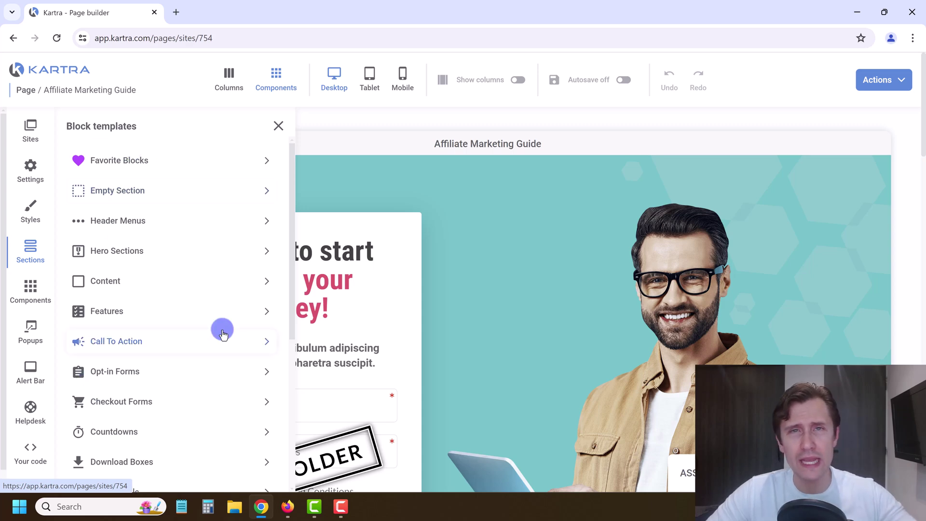
drag(921, 140, 921, 151)
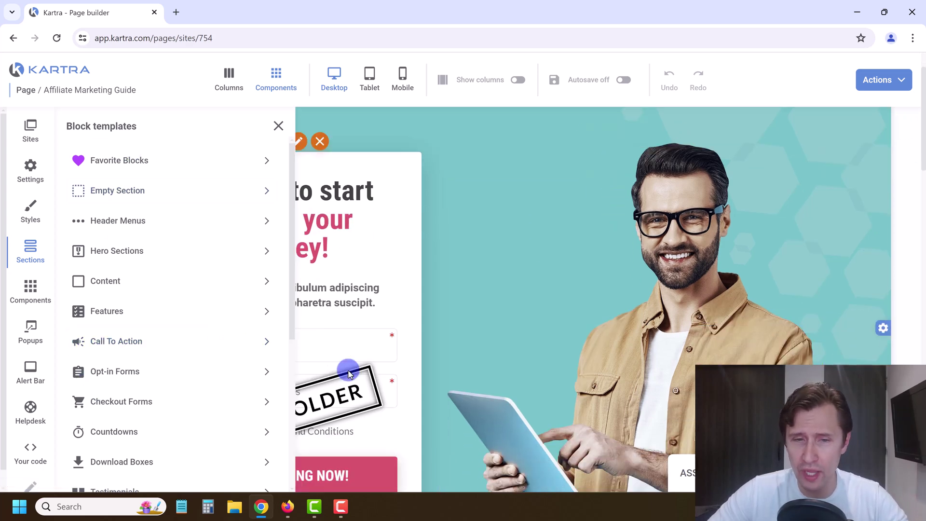
scroll(836, 195, up, 1)
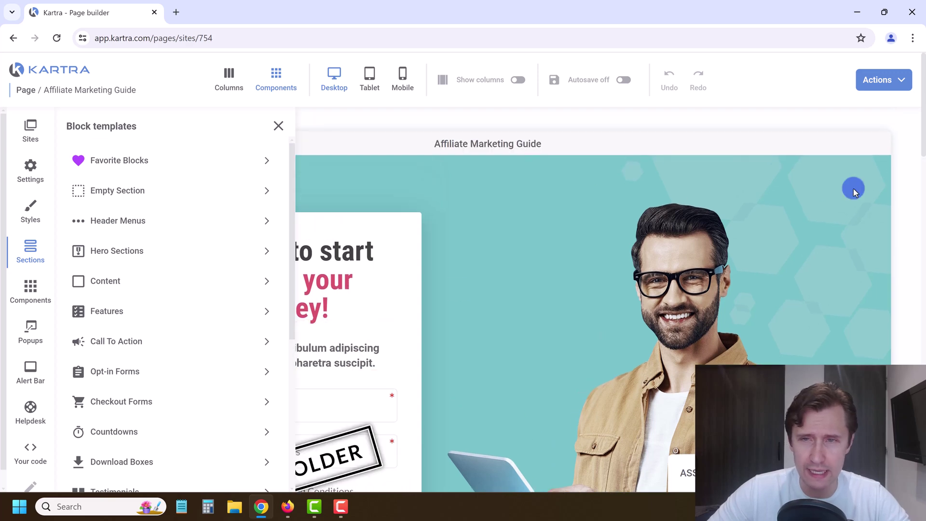
Look through the available components, the landing pop-up options and the alert bar designs
click(31, 289)
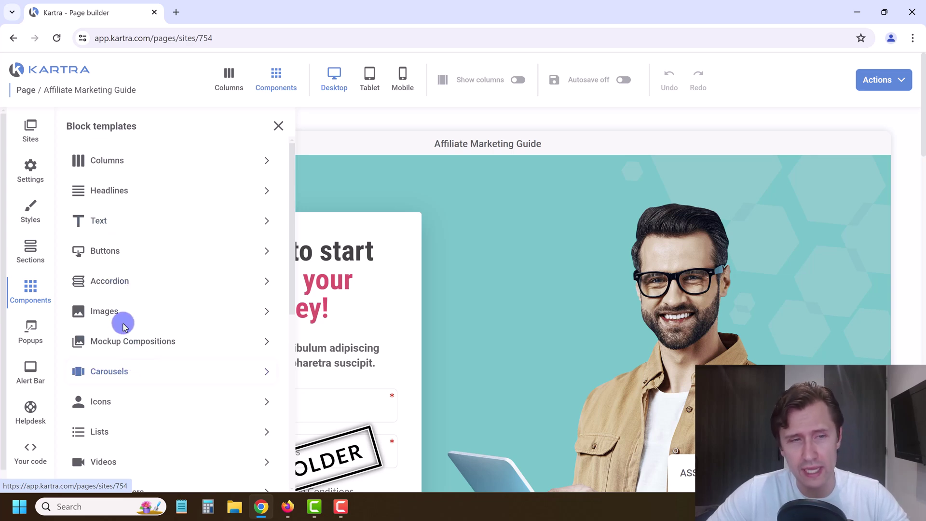
click(31, 329)
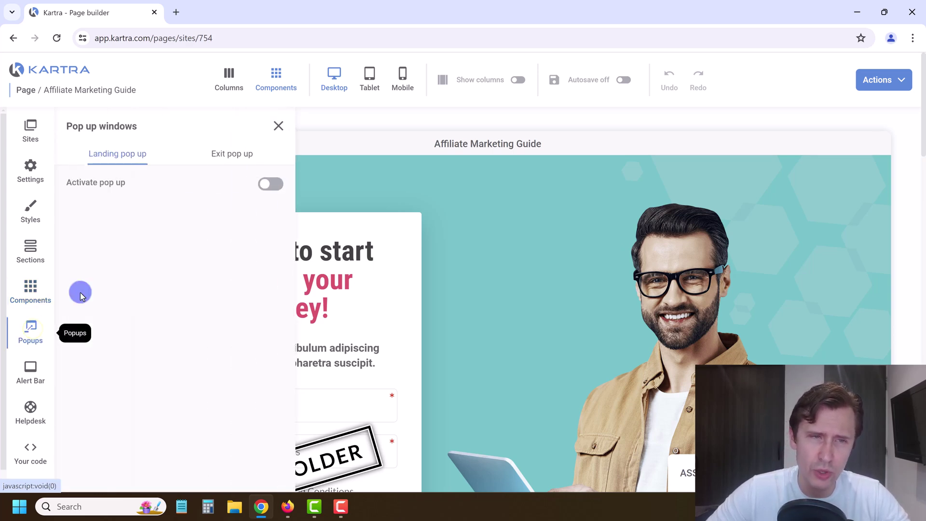
click(31, 369)
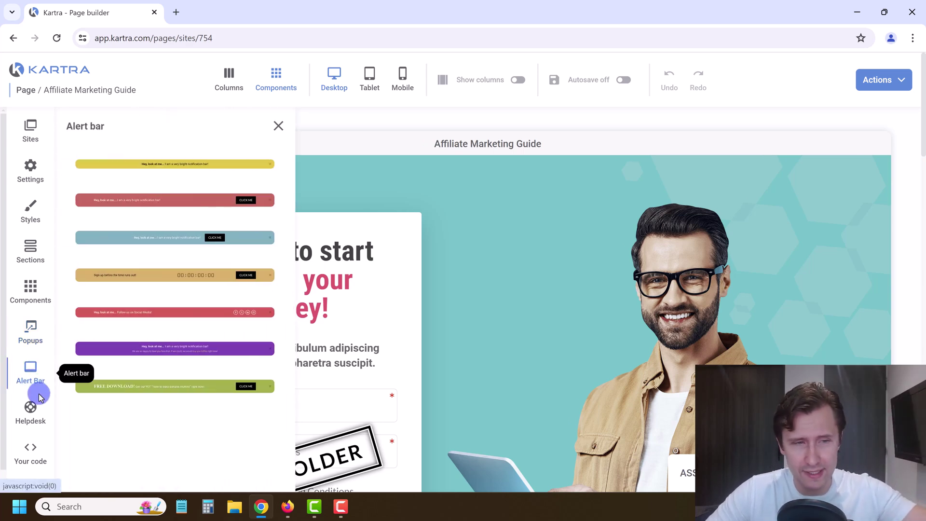
Preview the helpdesk icon settings with Kartra Helpdesk selected, check the selectable helpdesks, and close the settings without applying
click(44, 410)
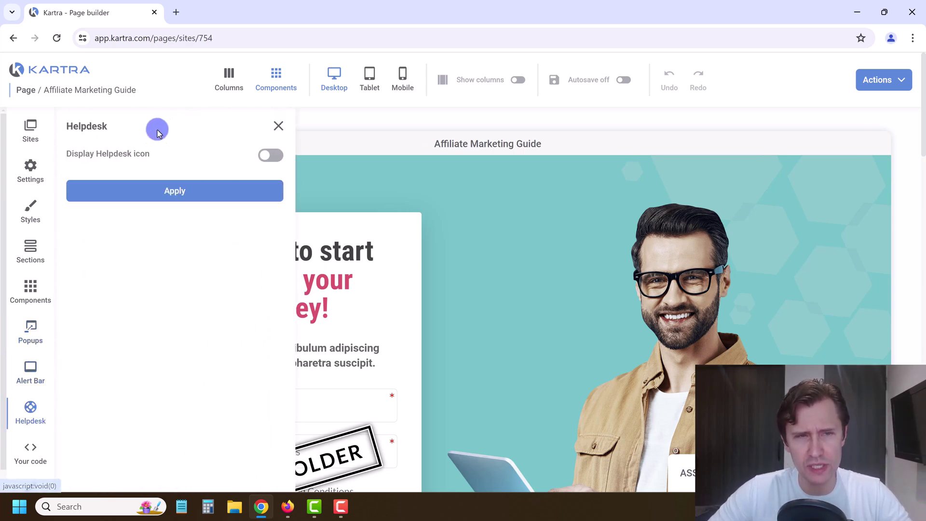
click(273, 155)
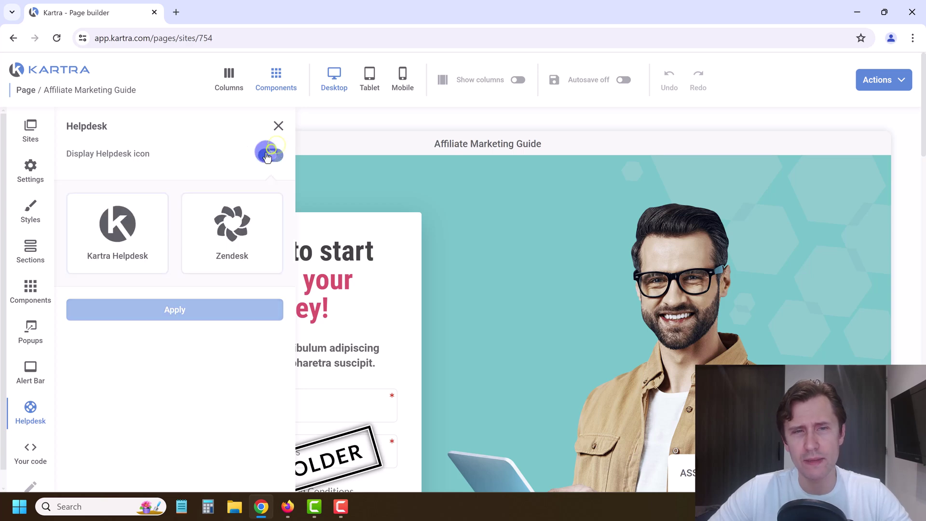
click(108, 245)
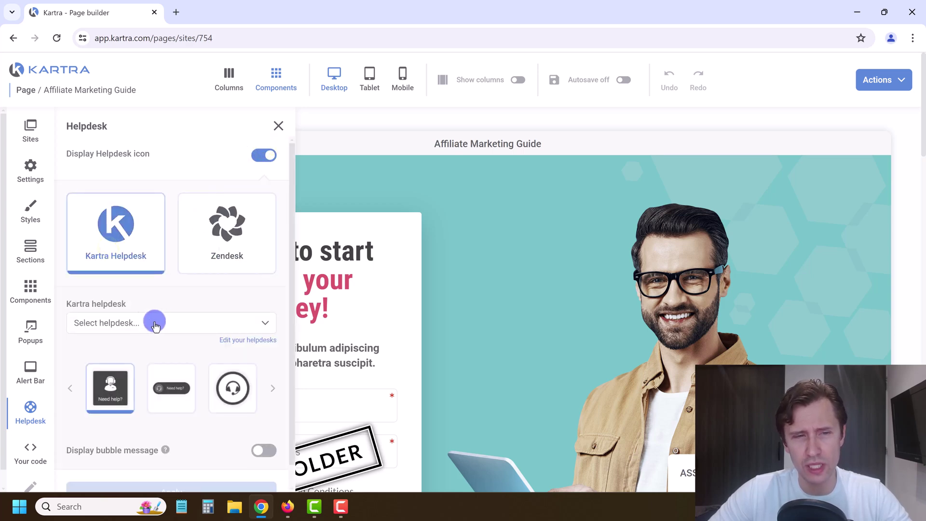
click(154, 322)
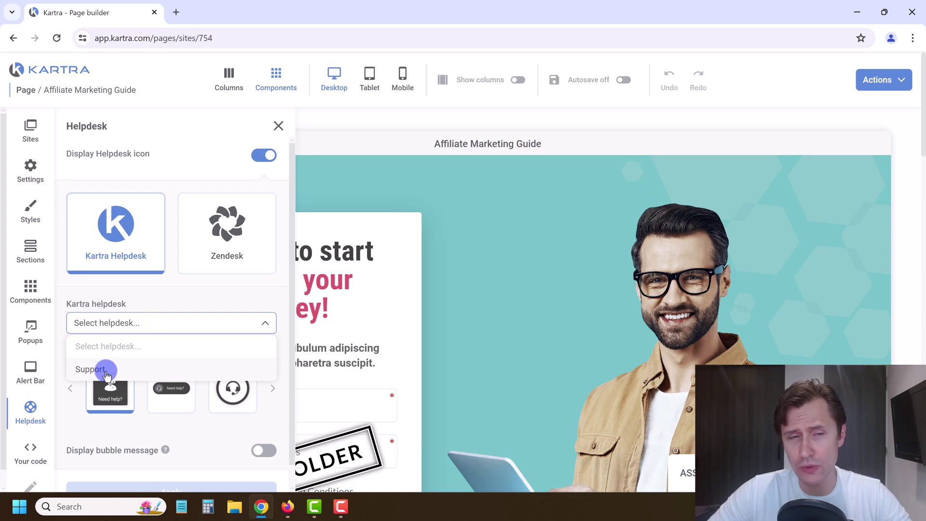
click(148, 307)
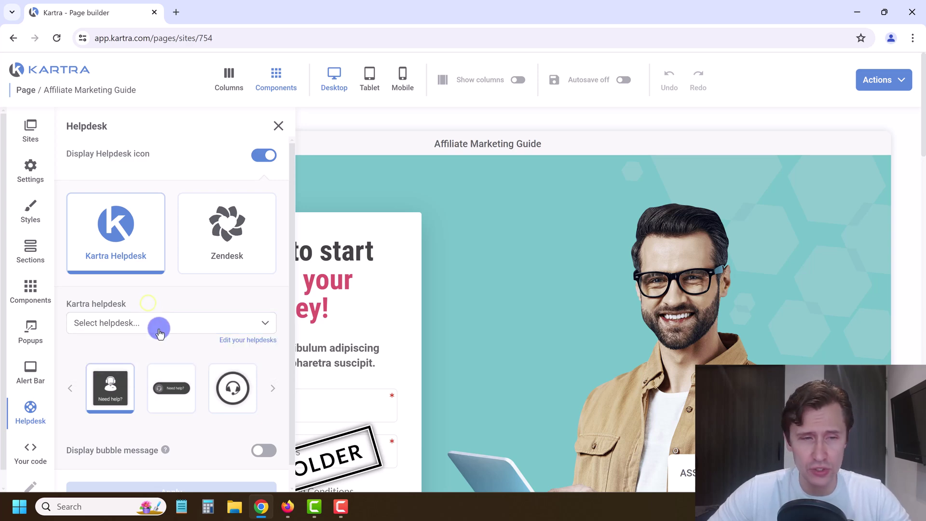
scroll(160, 328, down, 1)
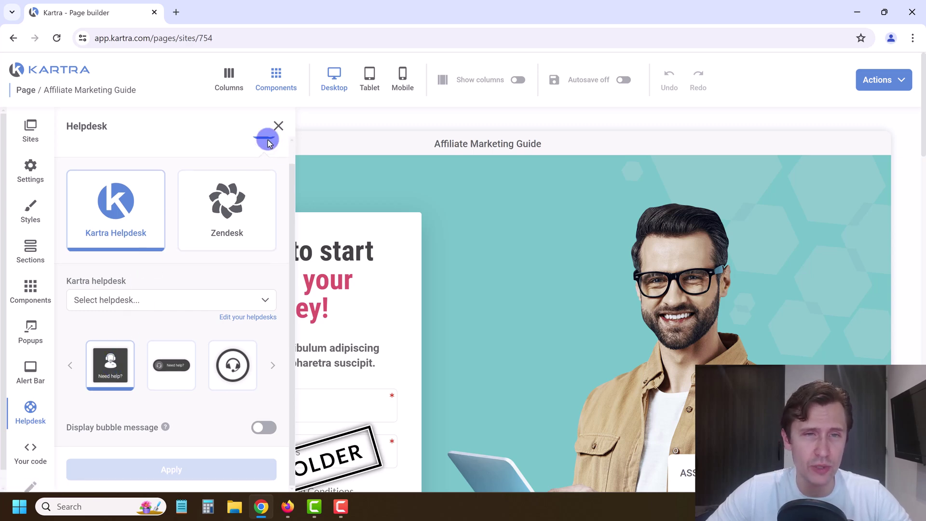
click(279, 127)
Review the custom code blocks that can be added to the page, and close the list
click(28, 444)
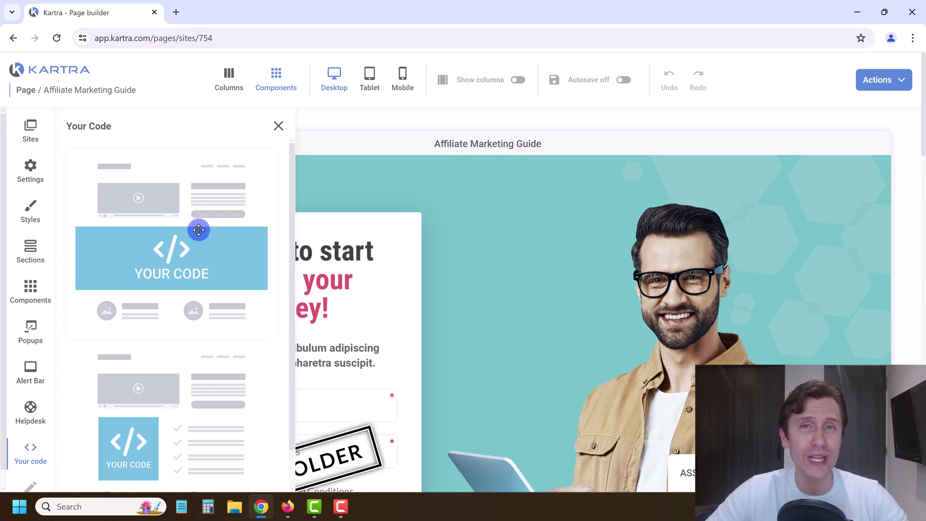
scroll(67, 393, down, 1)
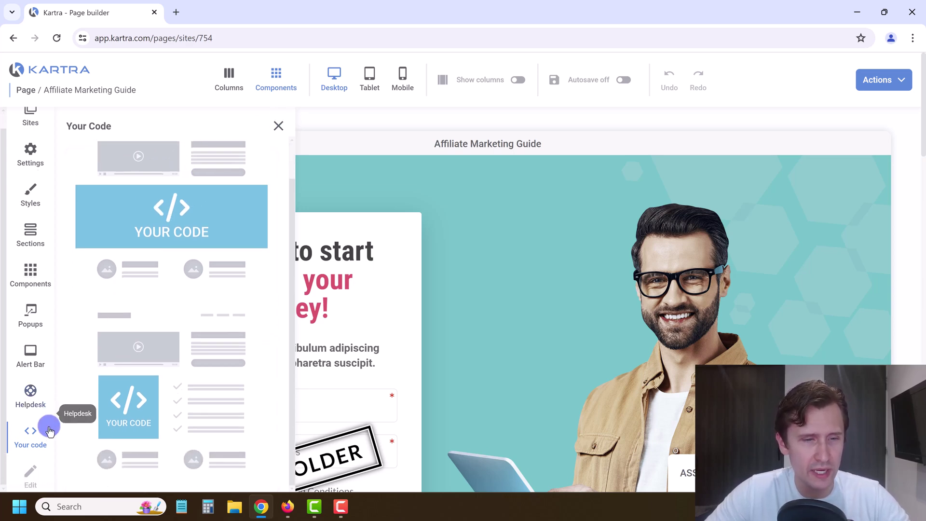
scroll(34, 470, down, 2)
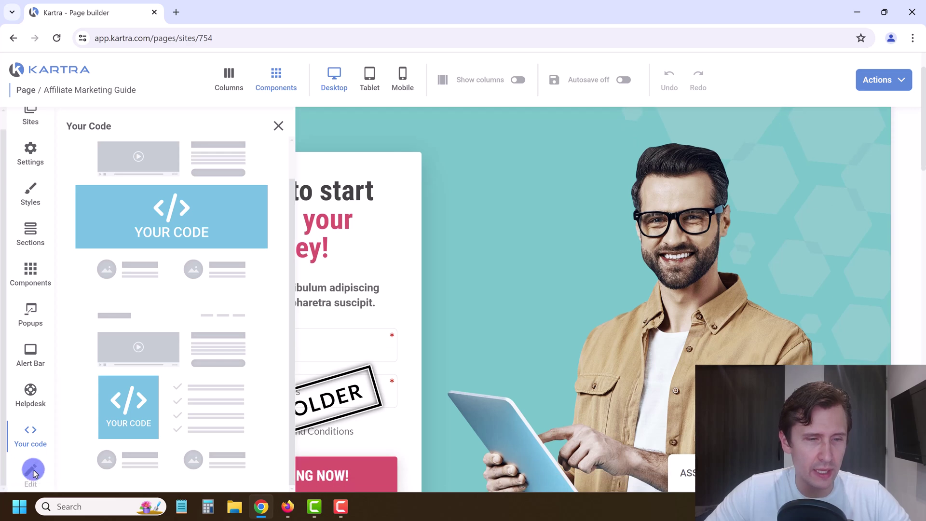
click(275, 128)
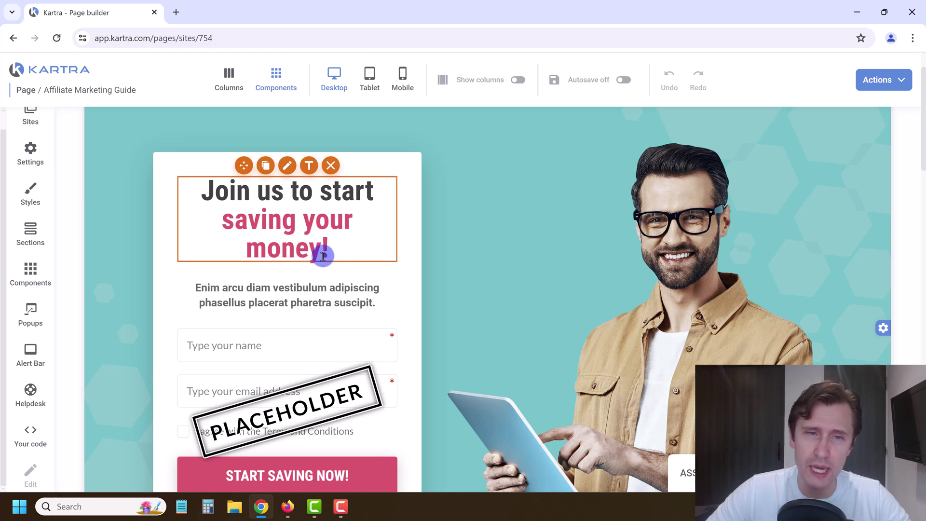
Move the photo of the man into the sign-up form's column, above the form
scroll(321, 252, up, 1)
scroll(450, 219, down, 2)
scroll(506, 242, up, 2)
scroll(649, 227, down, 2)
scroll(616, 283, up, 2)
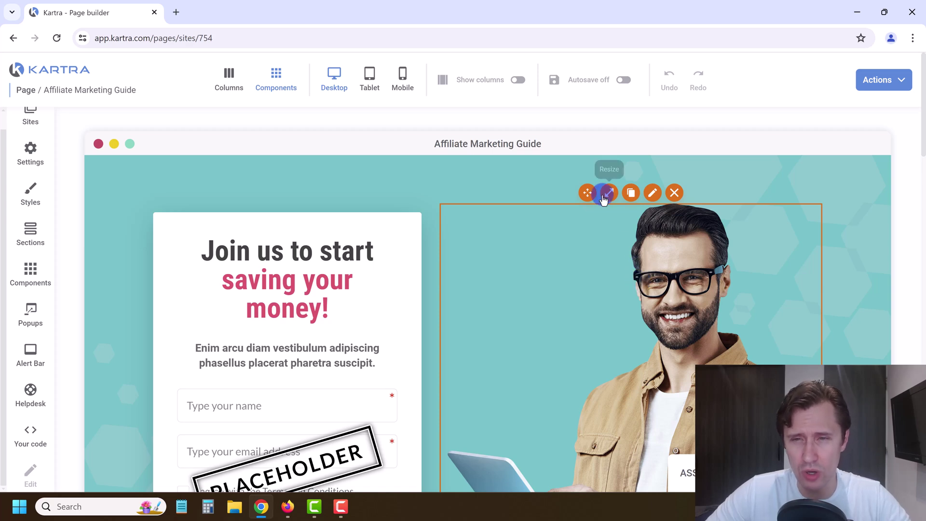
drag(587, 192, 273, 218)
scroll(380, 261, down, 4)
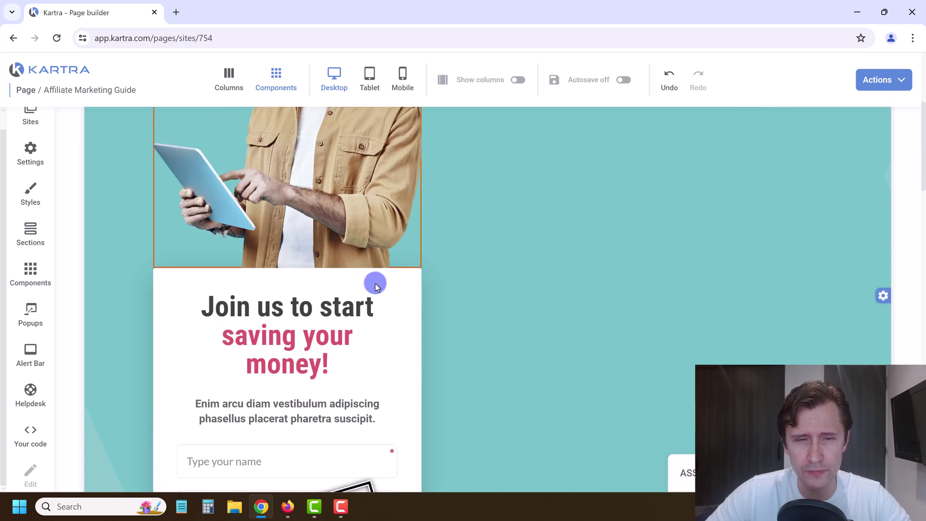
scroll(386, 337, down, 3)
scroll(413, 267, up, 2)
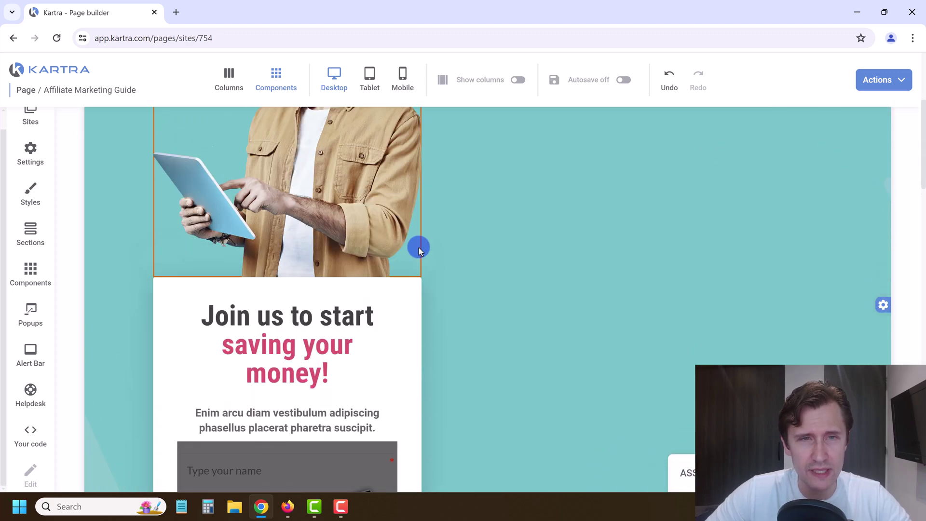
Switch to column editing and examine how the form column and the emptied column are laid out
click(227, 76)
scroll(396, 367, down, 1)
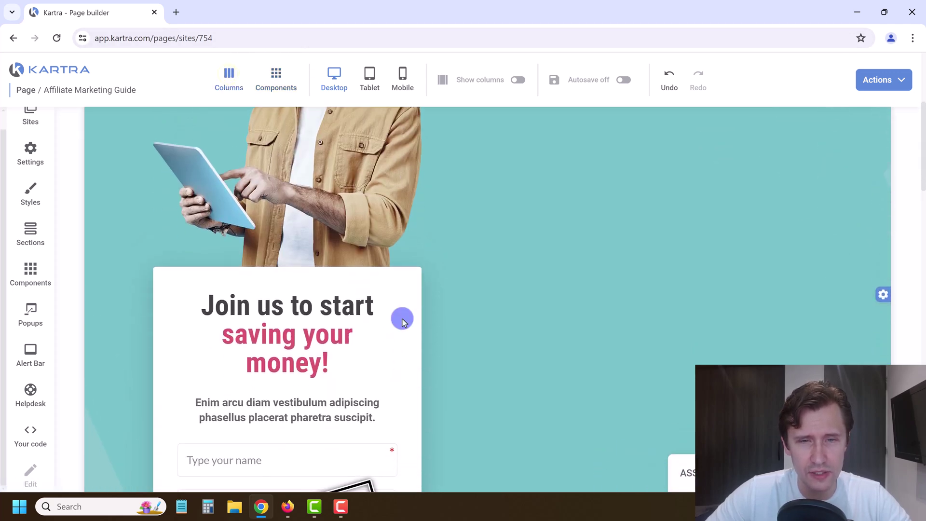
scroll(400, 323, down, 6)
scroll(411, 277, up, 3)
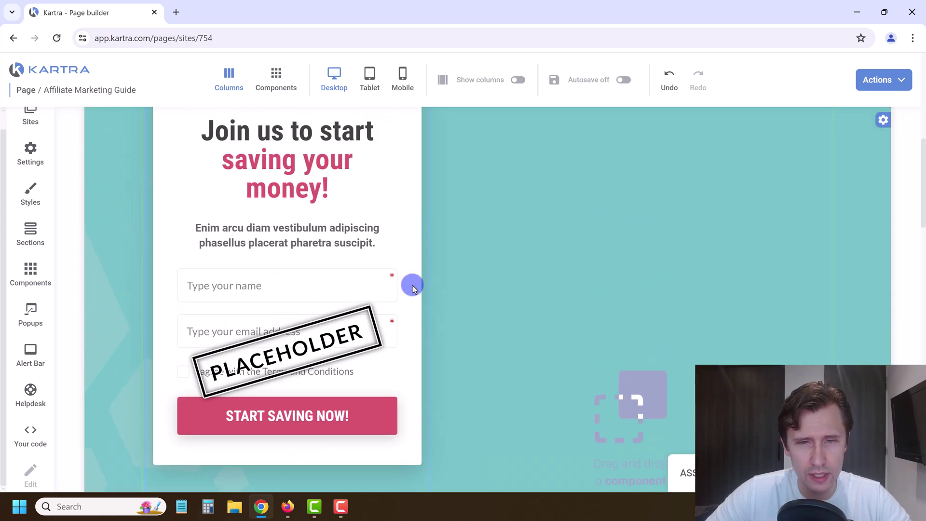
scroll(413, 286, up, 8)
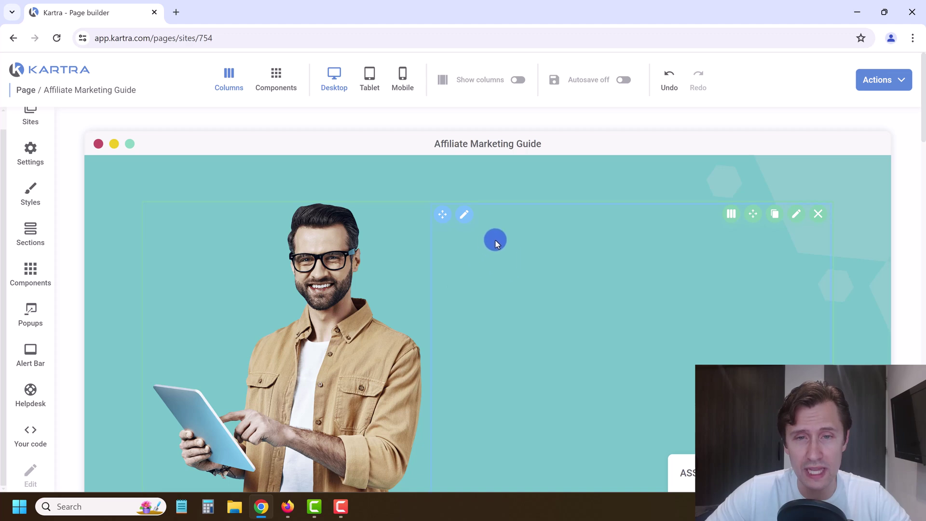
Return to component editing and move the man's photo back into the empty column beside the form
click(276, 77)
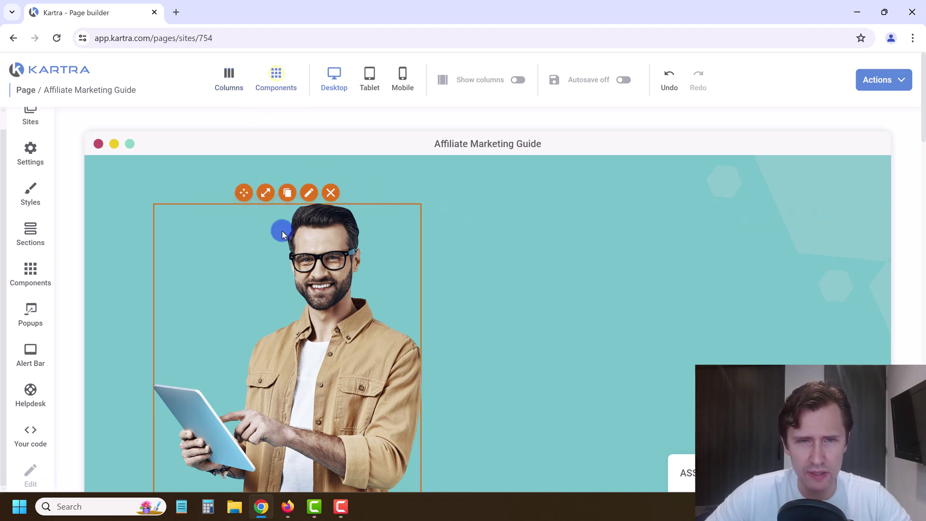
scroll(263, 173, down, 1)
drag(244, 146, 619, 342)
scroll(601, 295, down, 10)
scroll(602, 346, down, 3)
scroll(619, 342, down, 8)
scroll(488, 278, up, 20)
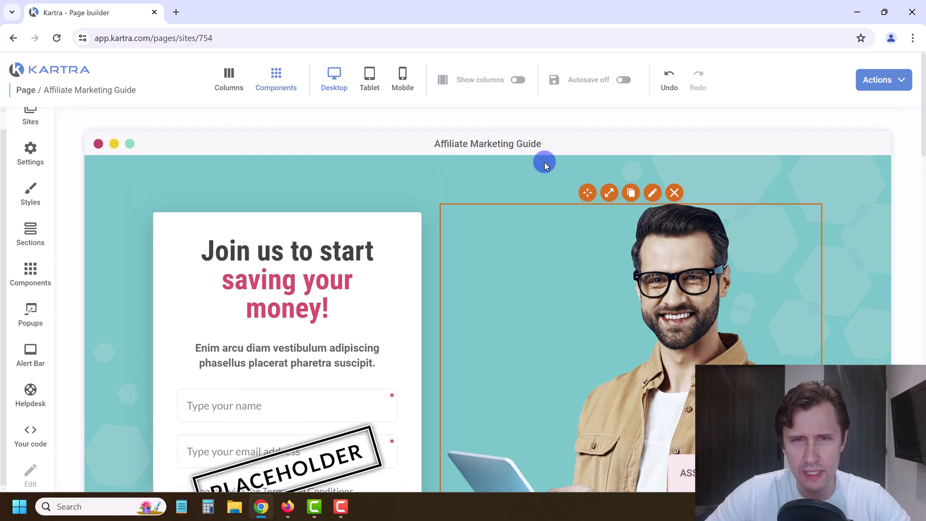
In column editing, swap the two columns so the photo column comes before the sign-up form column
click(230, 75)
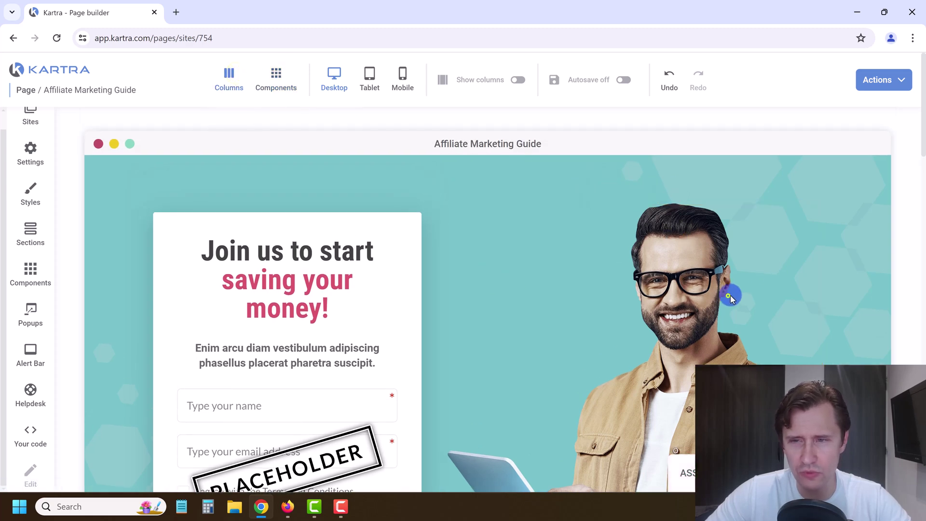
drag(435, 213, 160, 212)
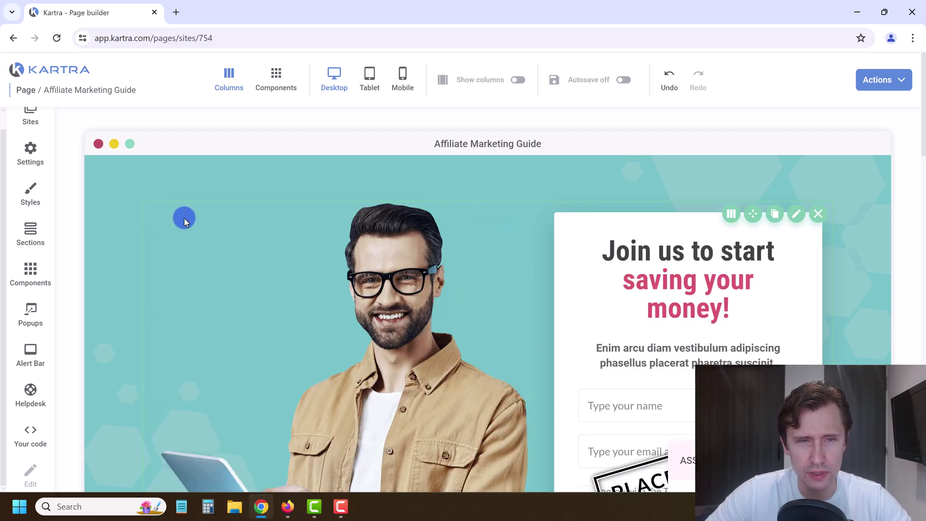
scroll(528, 291, down, 5)
scroll(527, 291, up, 5)
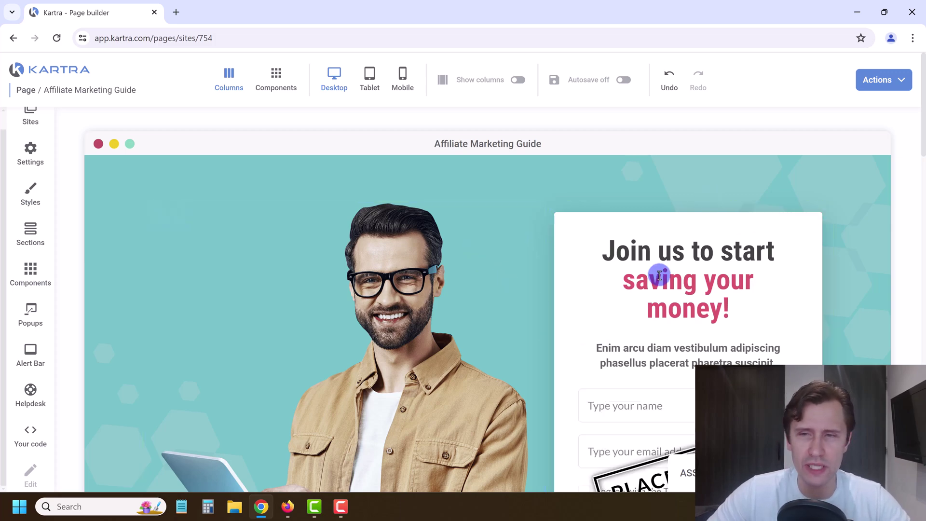
scroll(233, 241, down, 3)
scroll(367, 334, up, 3)
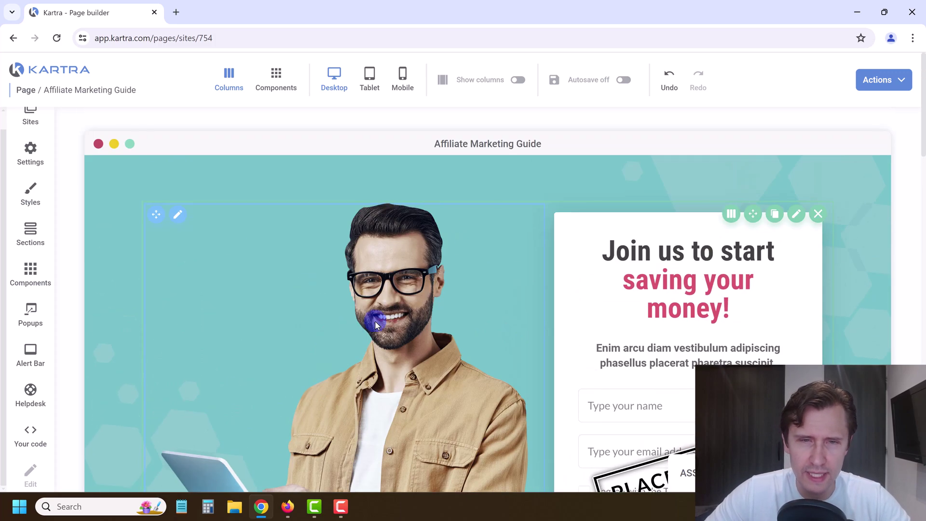
scroll(387, 296, down, 2)
Open the photo component's image configuration and apply 20% image opacity and 30% image blur
click(275, 77)
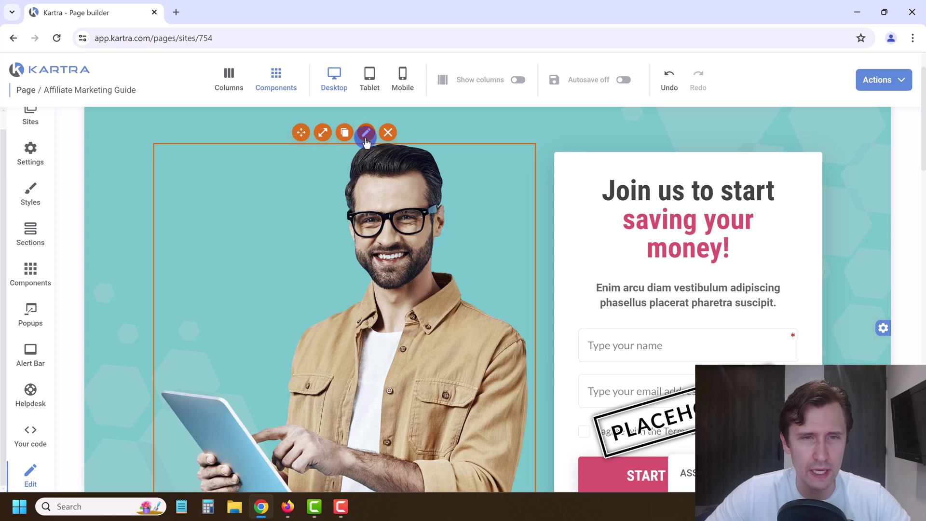
click(366, 163)
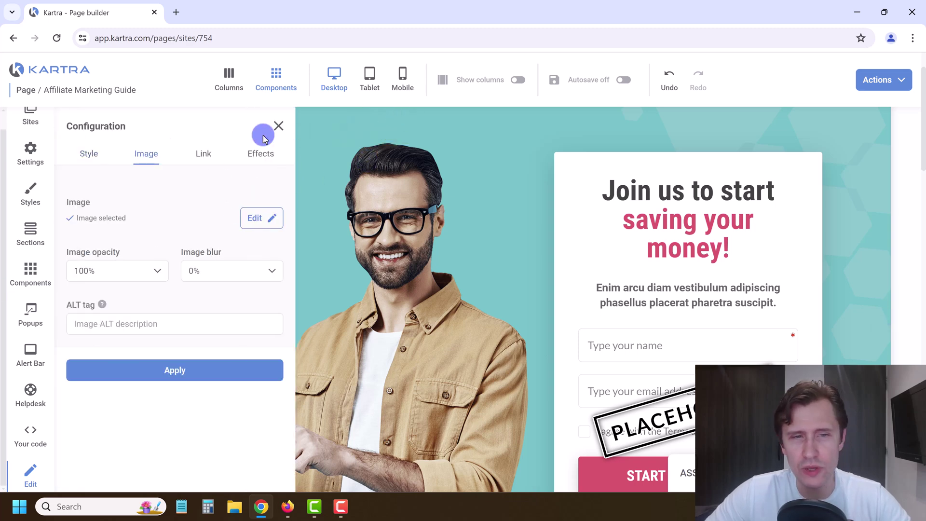
click(127, 271)
click(83, 341)
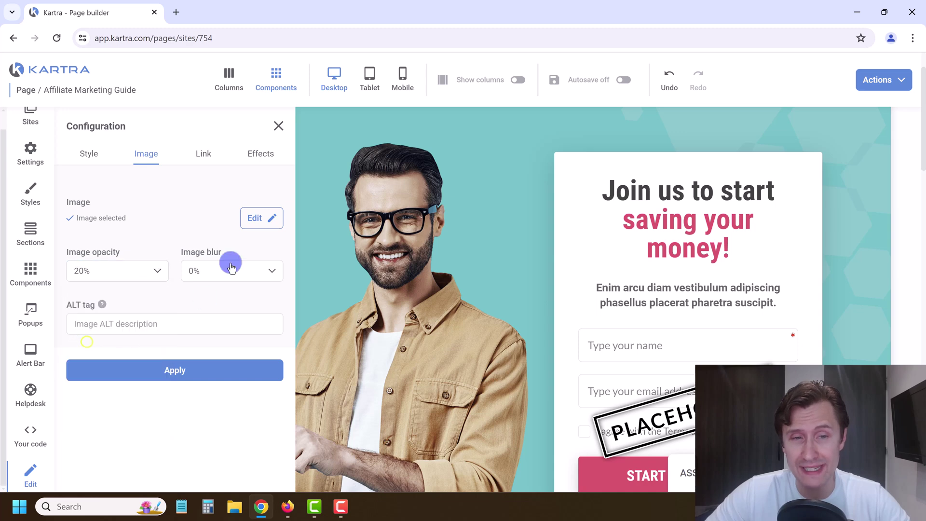
click(210, 278)
click(206, 363)
click(174, 370)
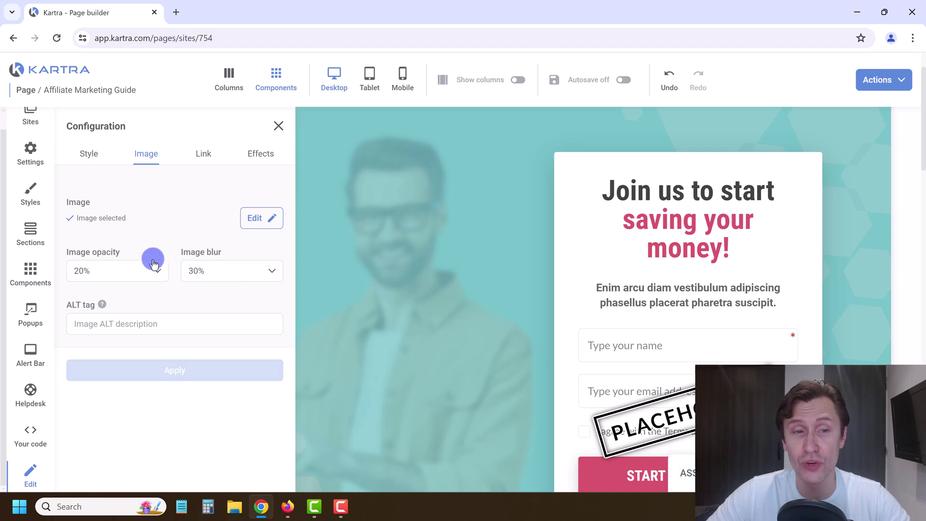
Set the photo's image blur and image opacity both to 0% and apply the changes
click(227, 268)
click(191, 292)
click(116, 272)
click(104, 291)
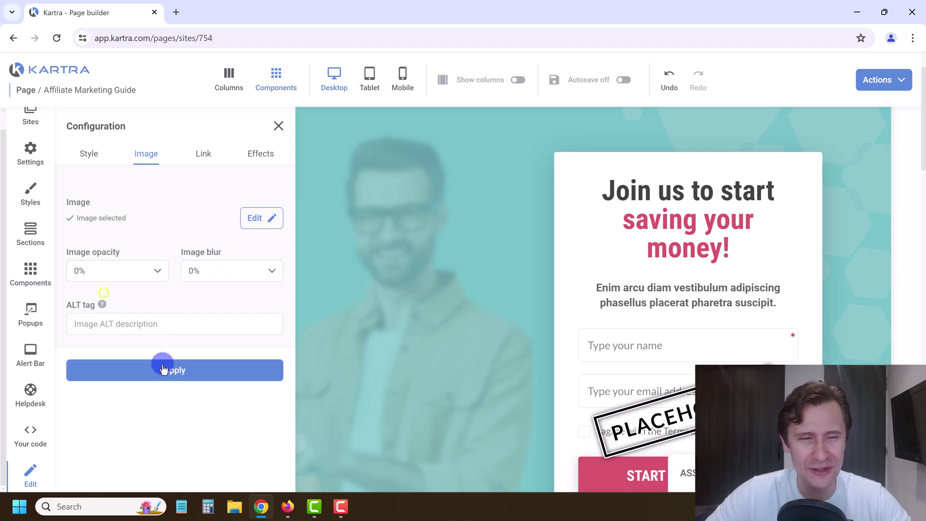
click(162, 367)
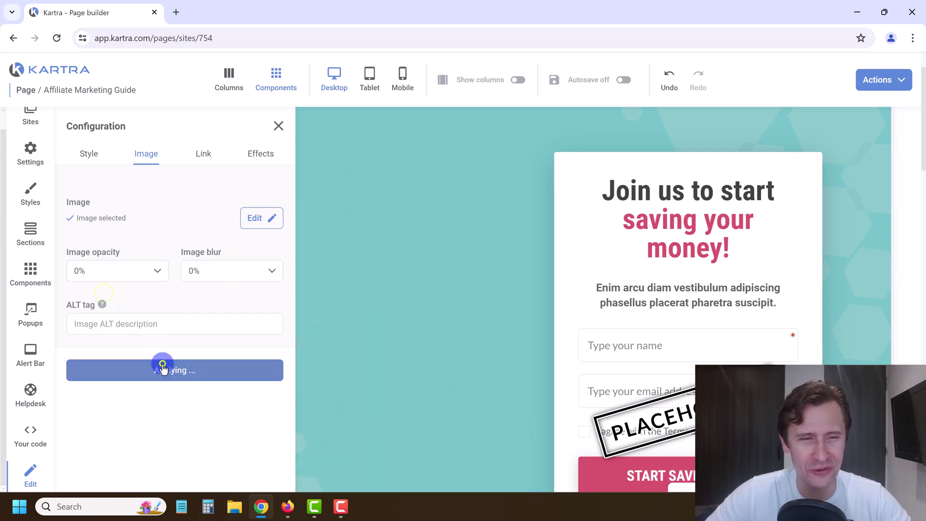
Review the link actions available for the image component
click(207, 154)
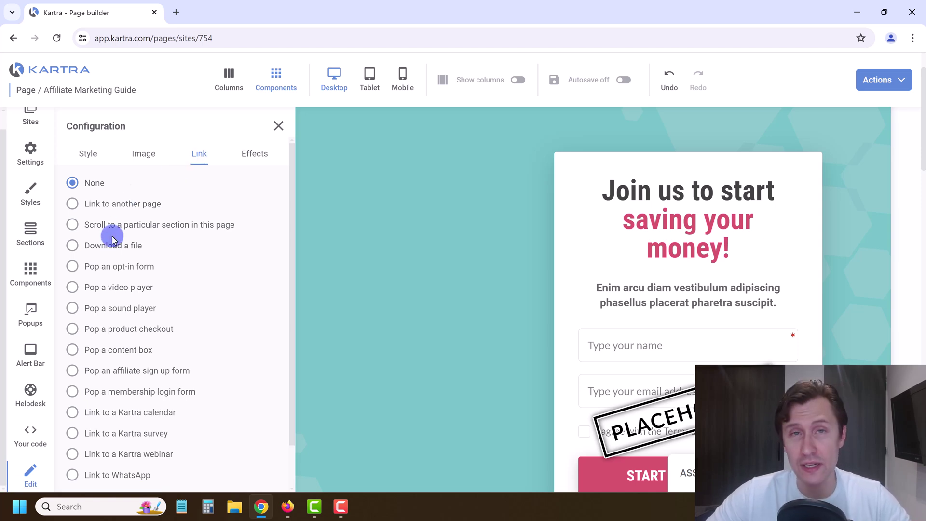
scroll(114, 240, down, 2)
scroll(112, 242, up, 1)
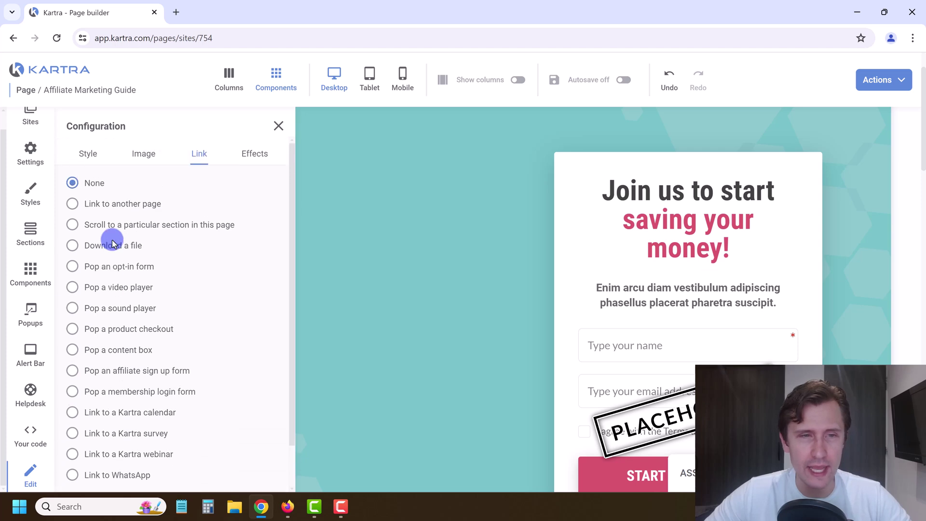
Replace the component's image with my_book from the user gallery, apply it, and close the configuration
click(151, 154)
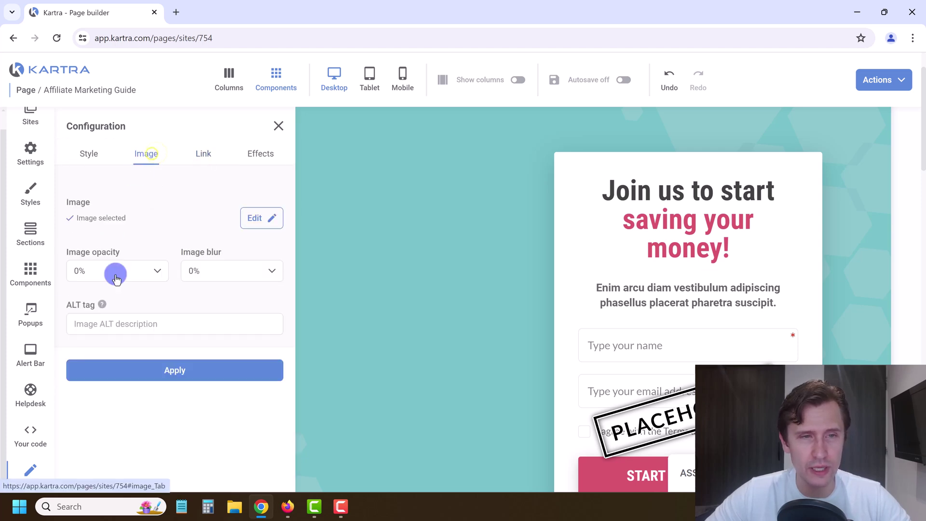
click(253, 230)
mouse_move(354, 261)
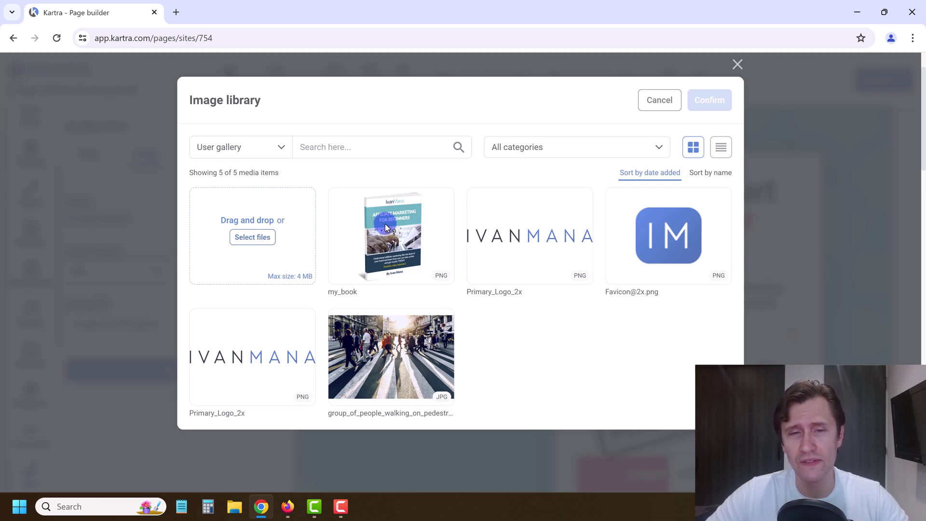
click(421, 236)
click(710, 101)
click(143, 370)
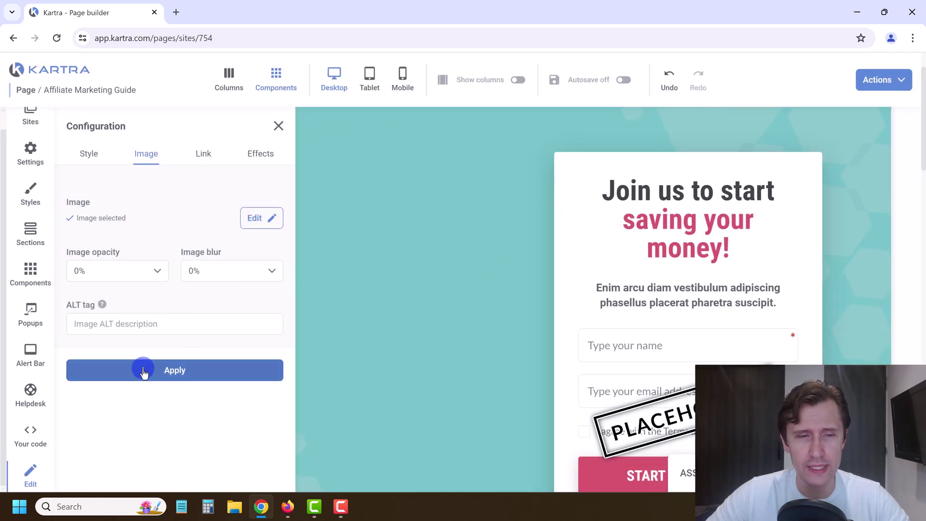
click(275, 129)
Set the book image's opacity to 100%, apply the change, and close its configuration
scroll(450, 311, down, 5)
scroll(450, 314, up, 4)
scroll(450, 314, up, 2)
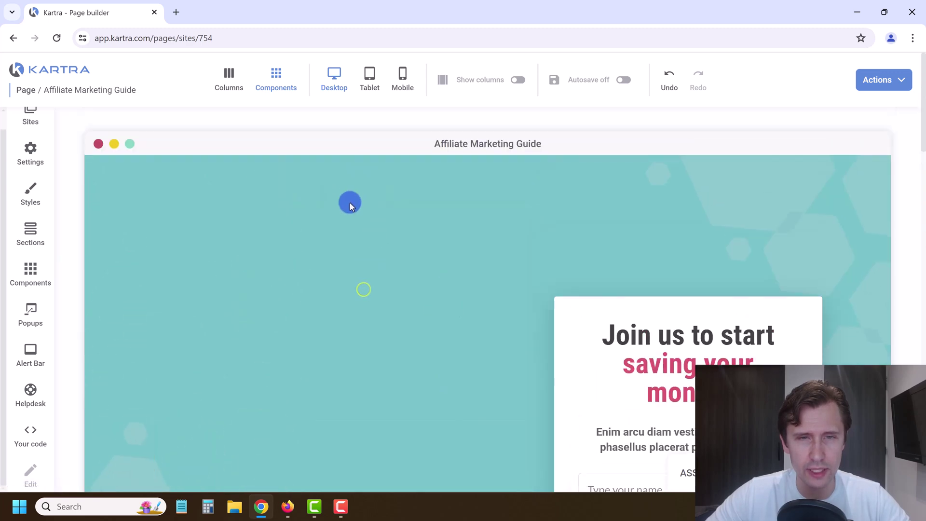
click(370, 193)
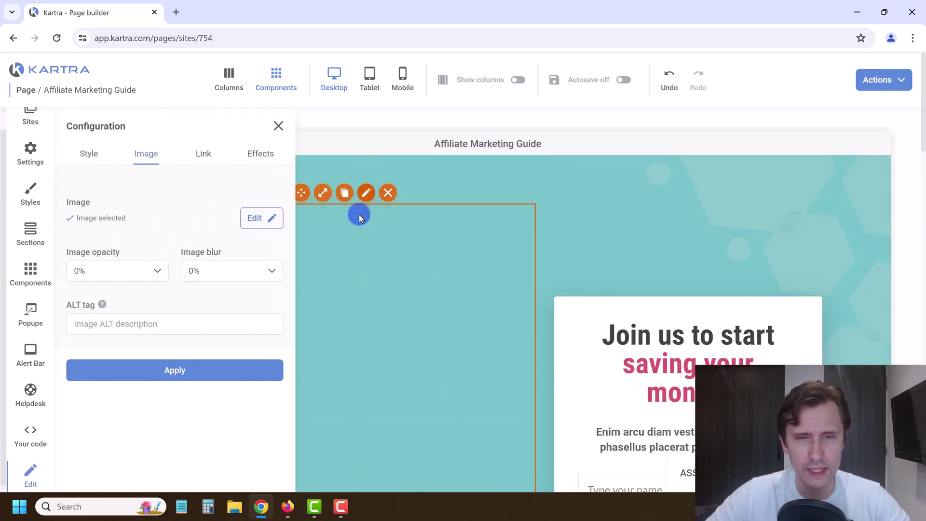
click(128, 275)
scroll(89, 364, down, 3)
click(103, 422)
click(138, 380)
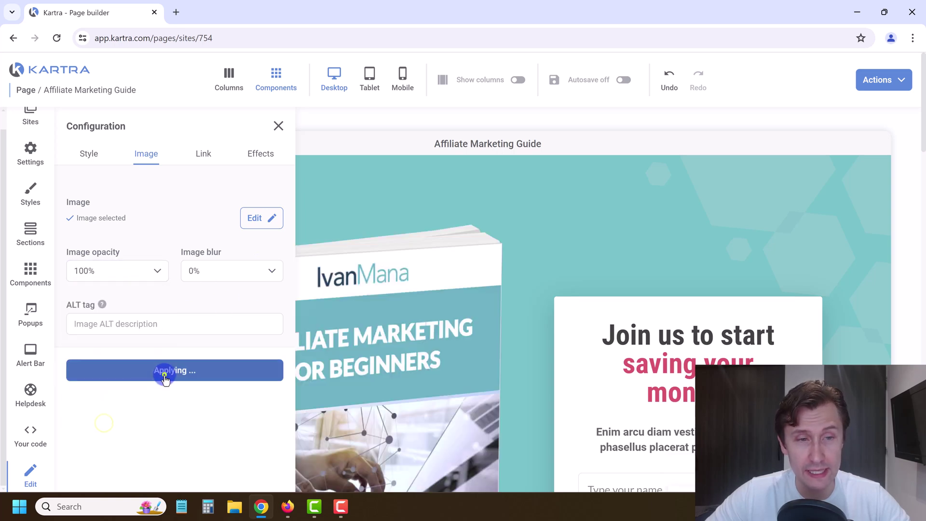
click(283, 127)
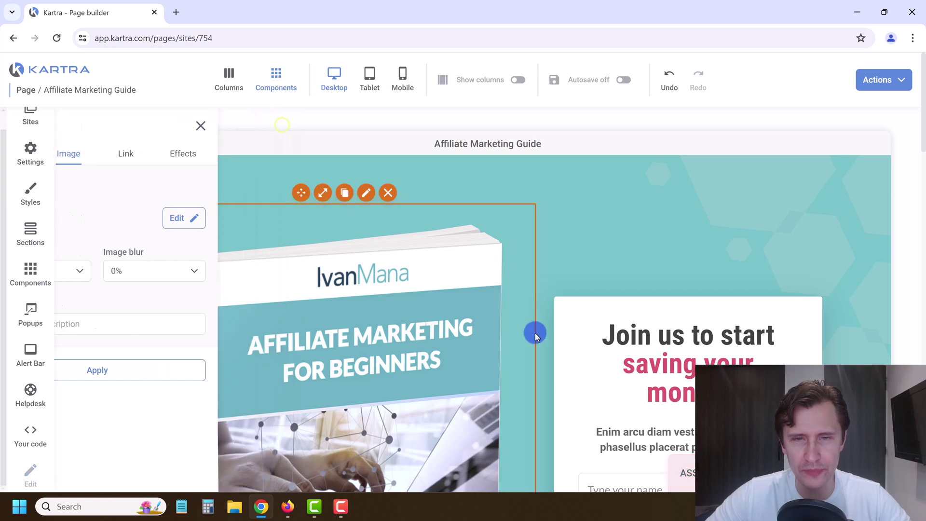
Review the image and style settings available for the book image component
scroll(533, 330, down, 5)
scroll(476, 385, up, 6)
scroll(427, 296, down, 2)
click(339, 262)
scroll(347, 231, up, 3)
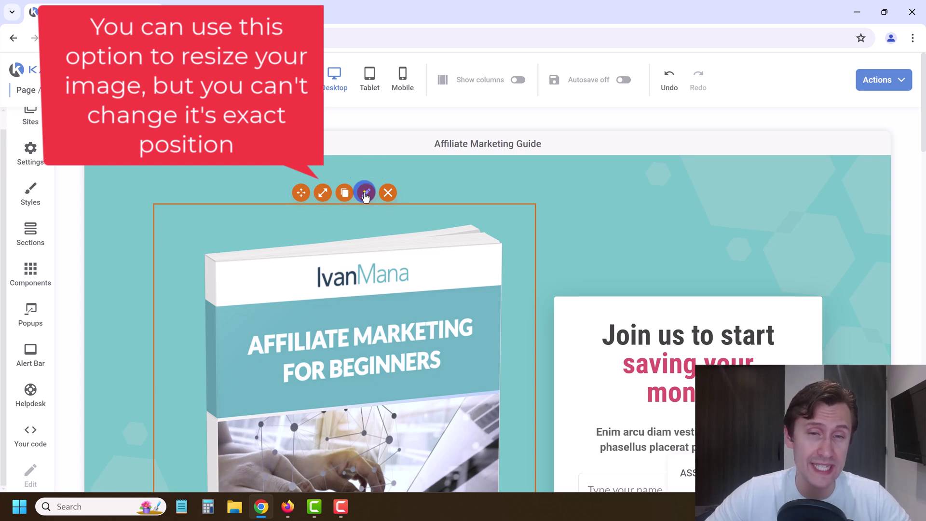
click(365, 193)
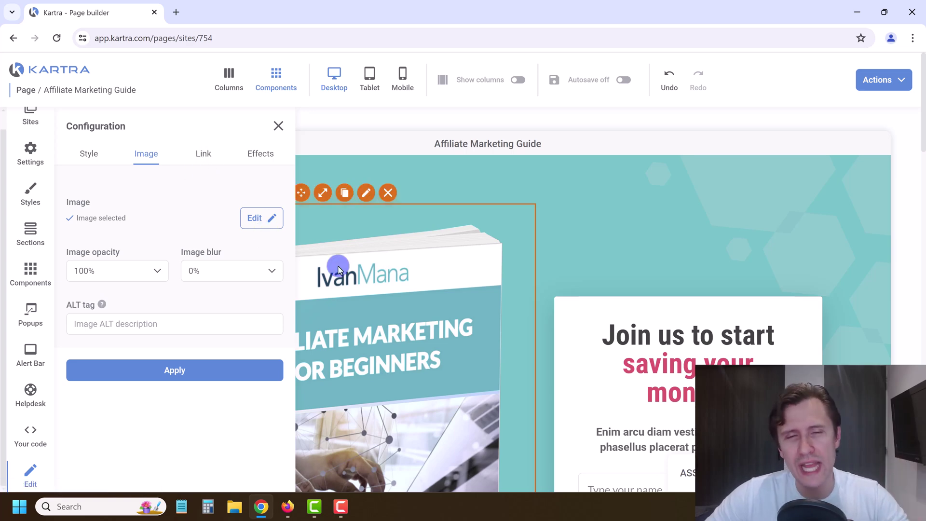
scroll(405, 356, down, 2)
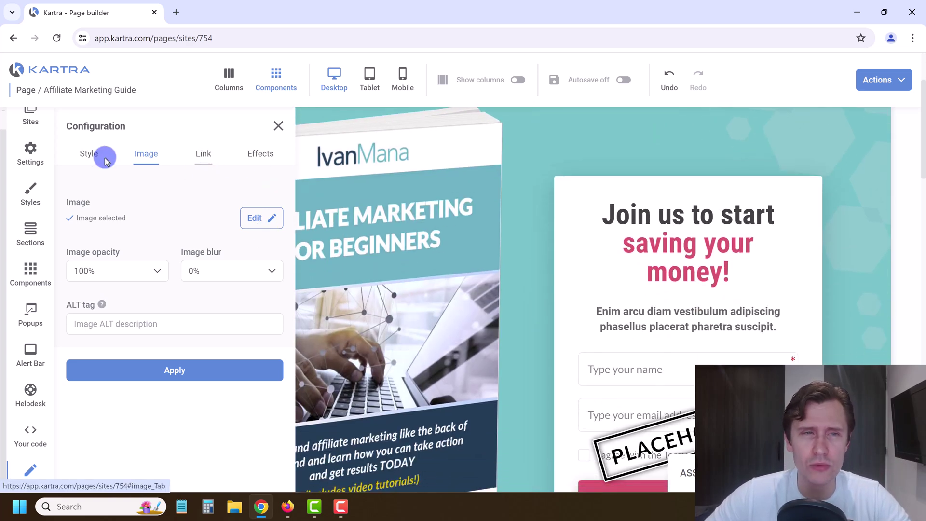
click(87, 155)
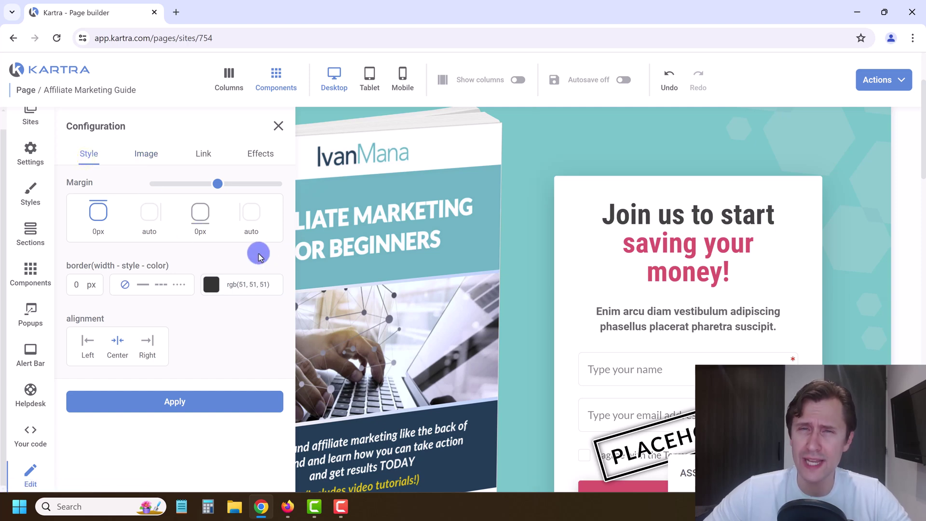
click(278, 128)
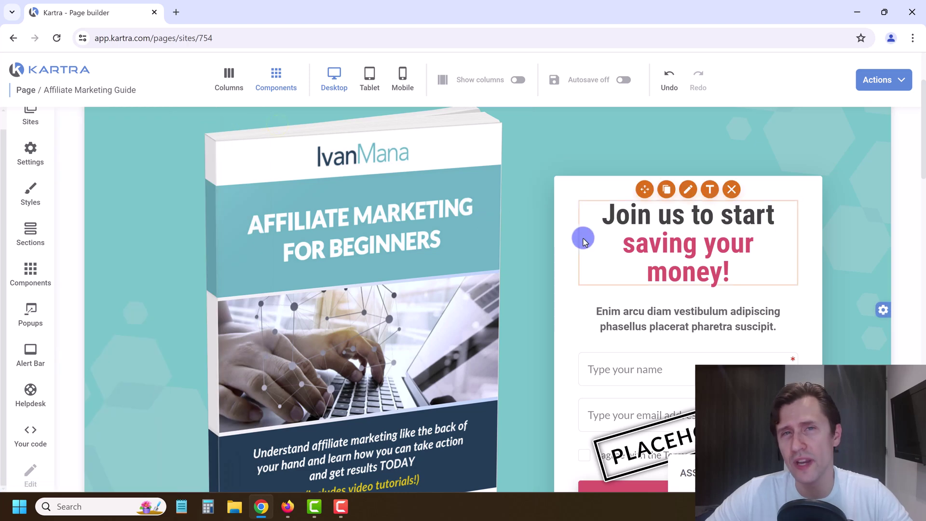
Replace the form card's headline text with "Get Your Free Affiliate Marketing Guide"
scroll(542, 268, up, 1)
scroll(542, 269, up, 1)
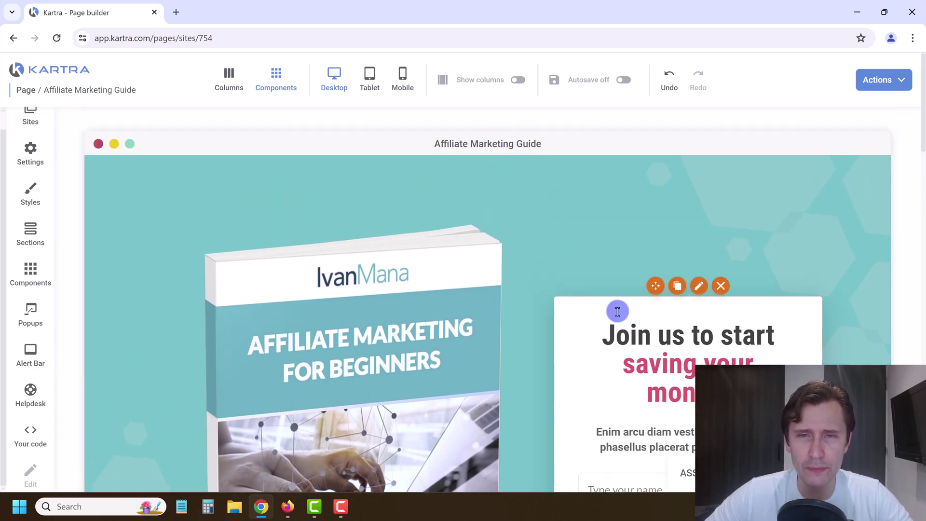
scroll(474, 275, down, 4)
scroll(642, 250, up, 2)
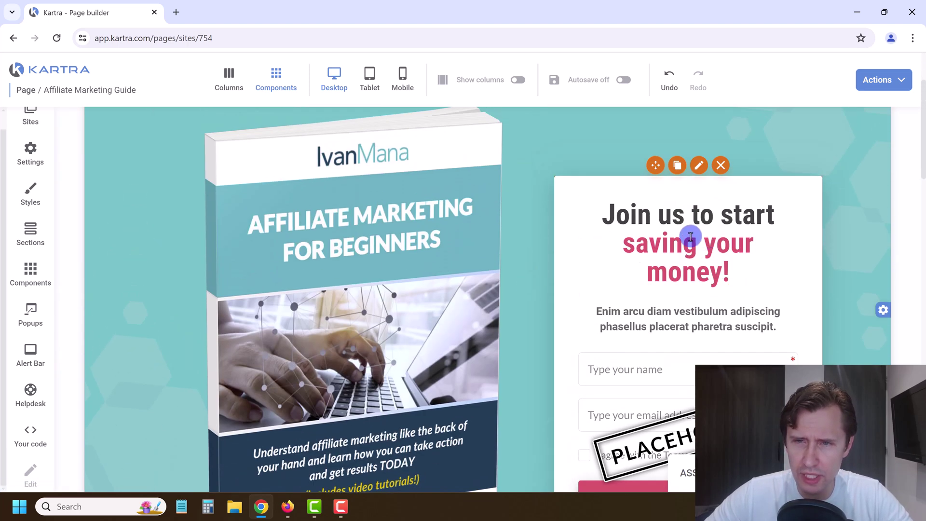
click(623, 216)
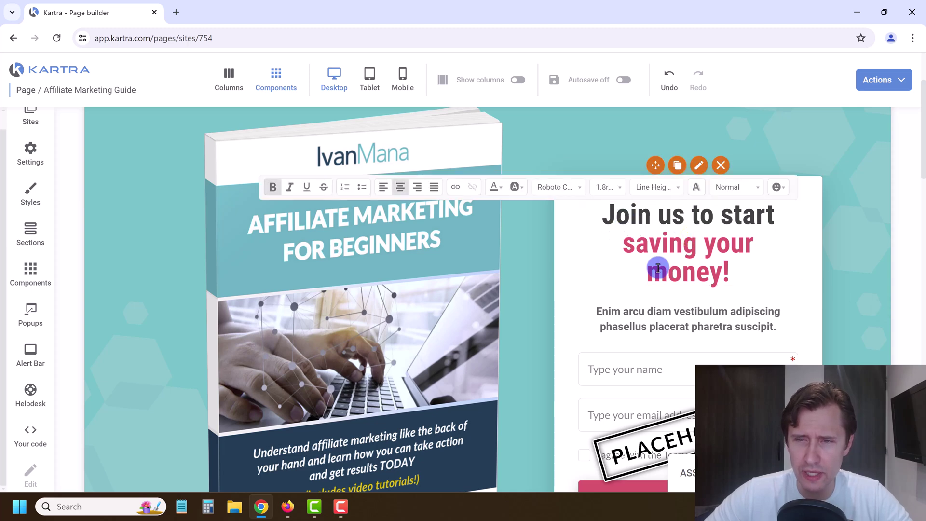
scroll(674, 254, up, 1)
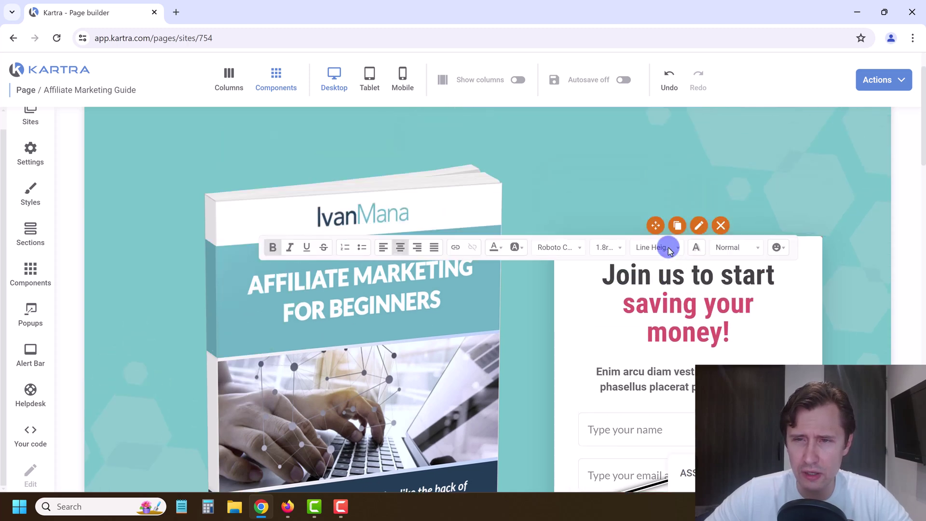
triple_click(678, 332)
text(G)
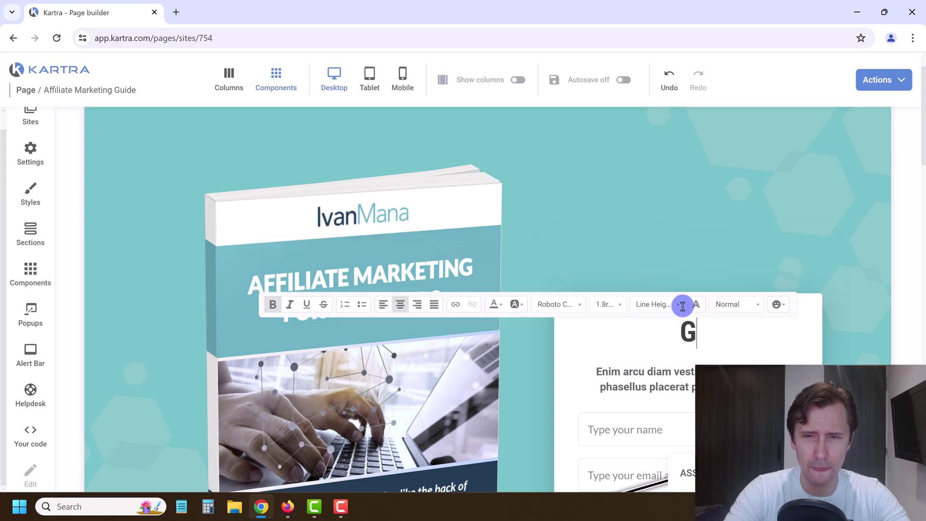
text(et Your Free)
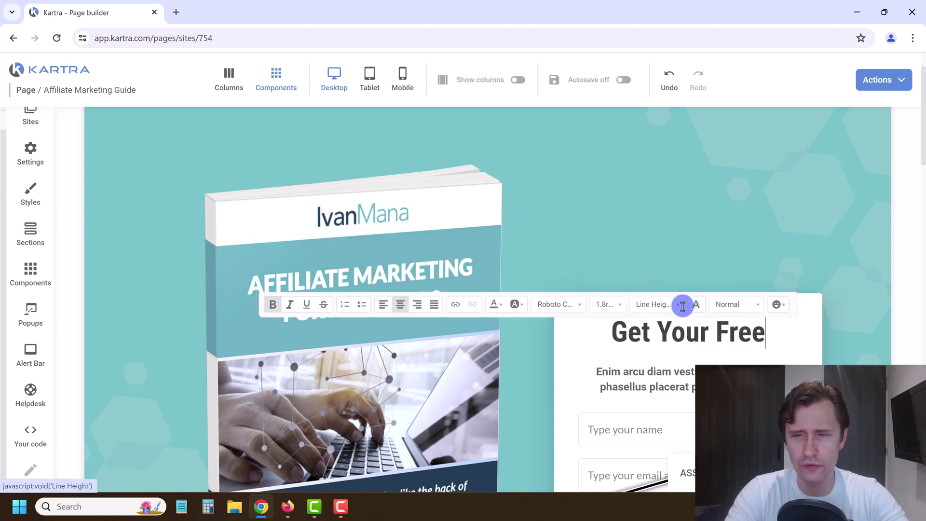
text( Affiliate Marketing Guide)
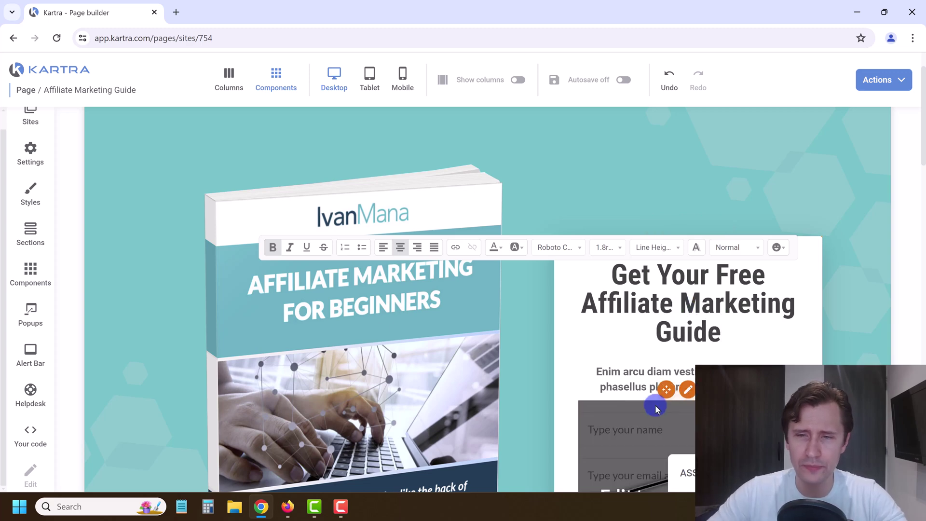
Replace the text below the headline with "Learn how to make money with affiliate marketing & how to get started today"
triple_click(623, 383)
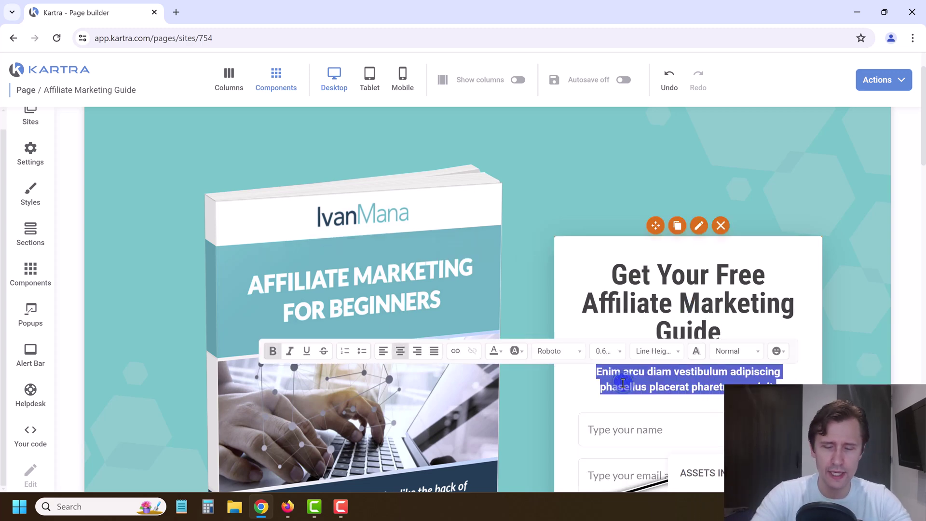
text(Learn how to make money with affiliate)
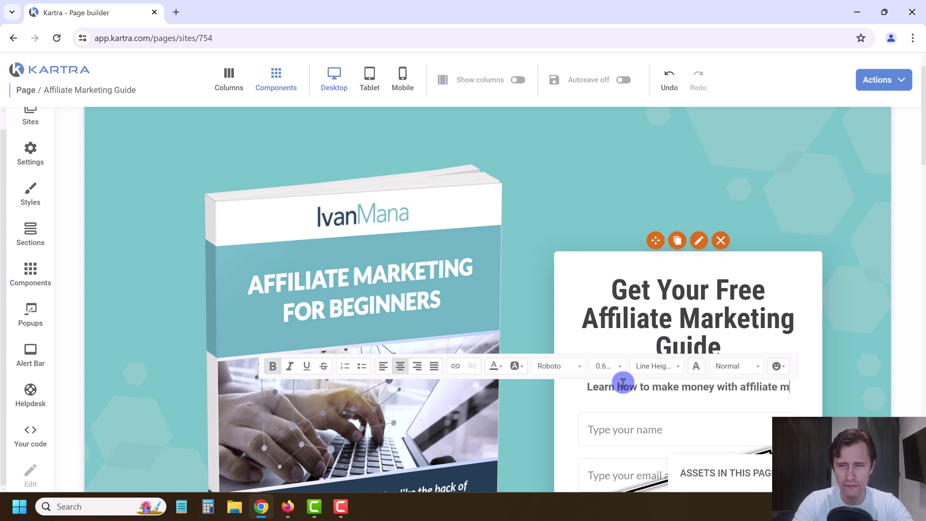
text(marketing & how to get started today)
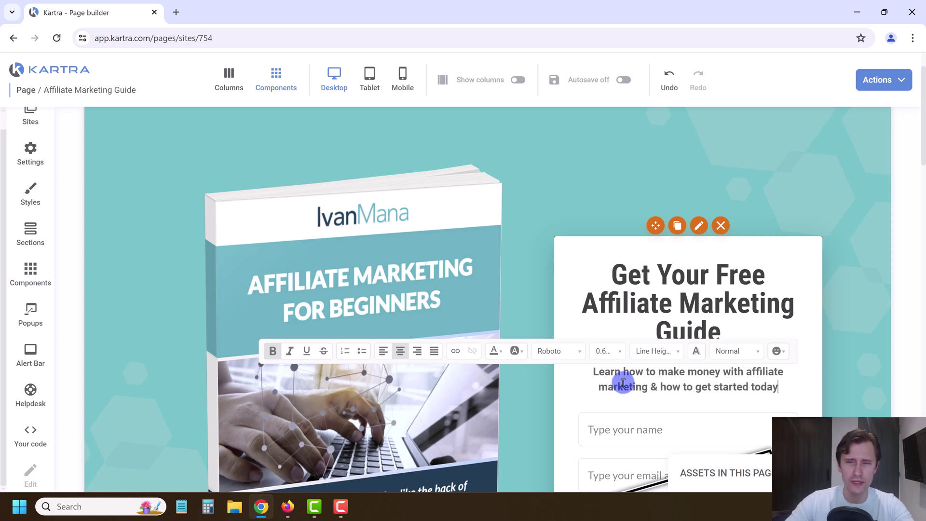
click(692, 193)
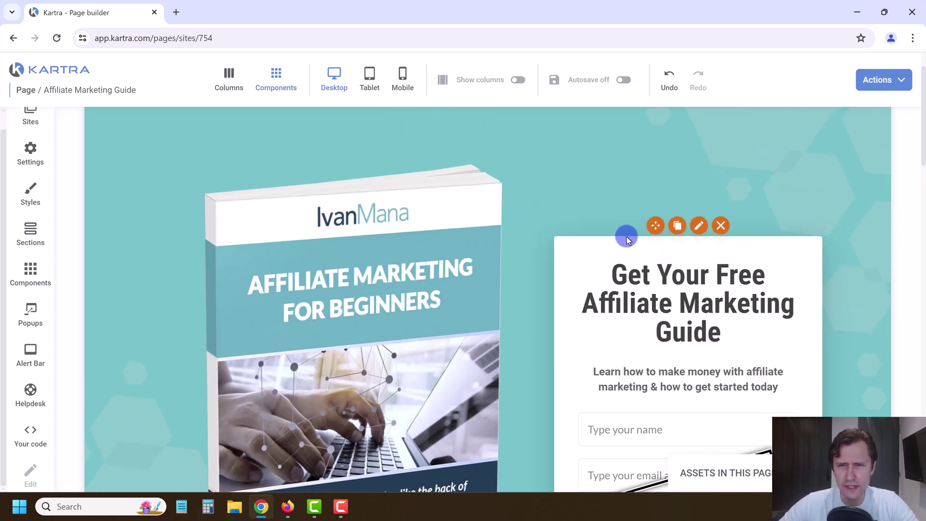
Switch to column editing and apply center vertical alignment to the column containing the opt-in form
click(229, 73)
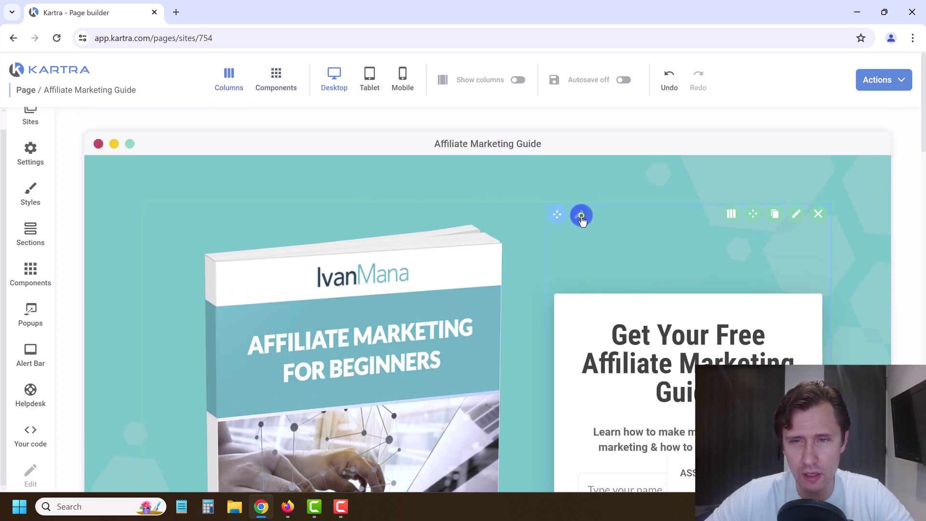
click(582, 215)
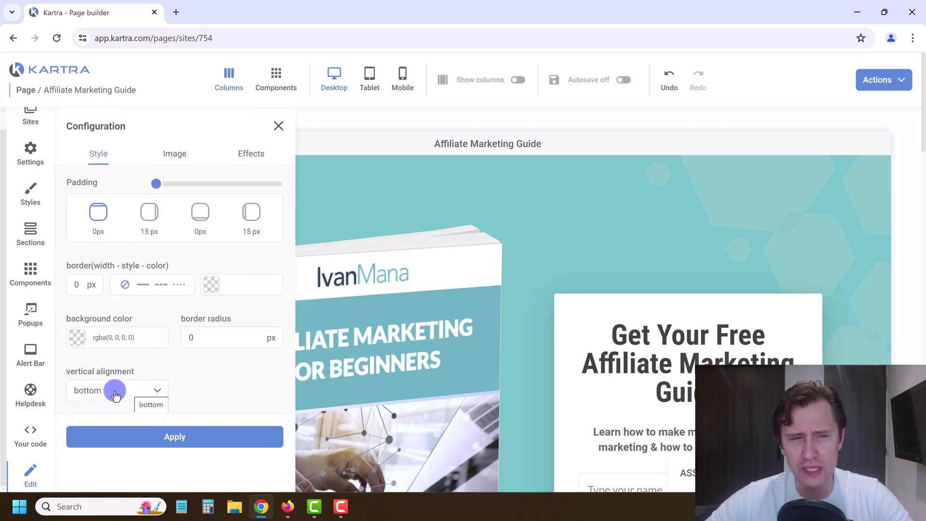
scroll(611, 338, down, 6)
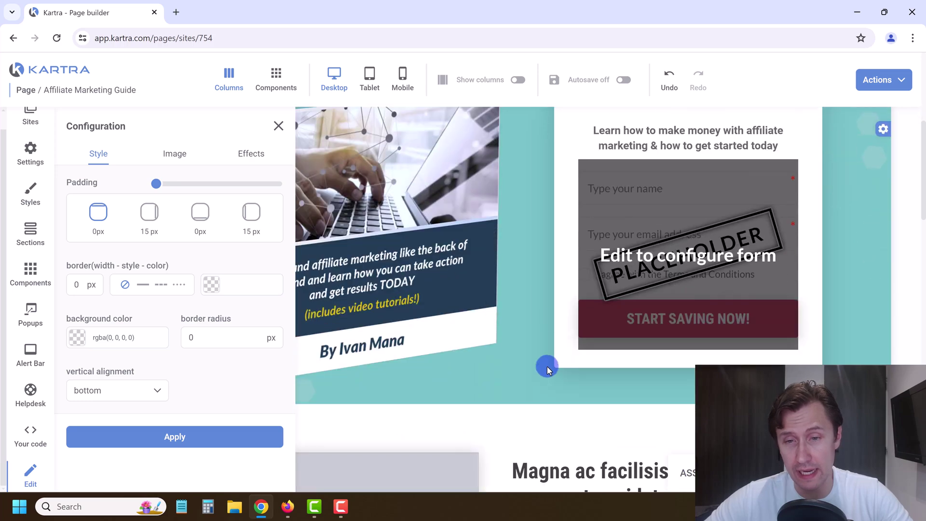
scroll(542, 365, up, 3)
click(106, 391)
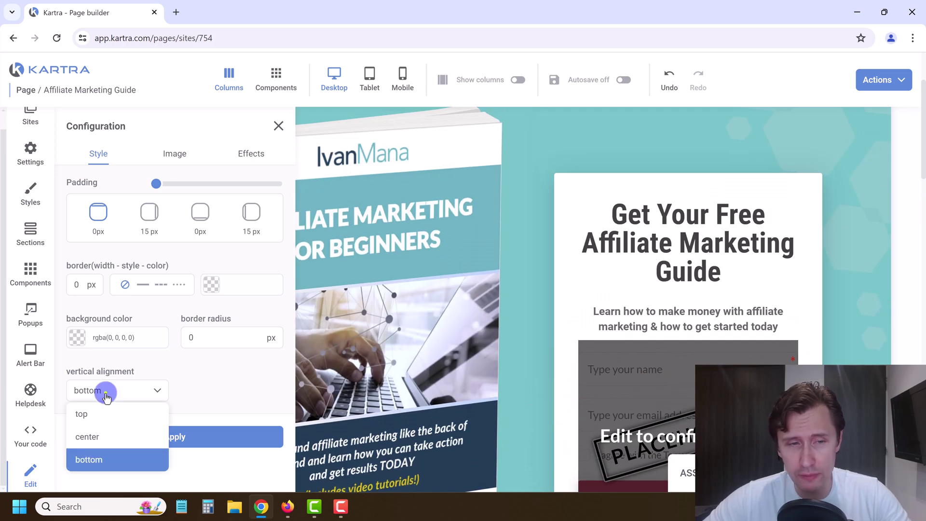
click(91, 436)
click(140, 436)
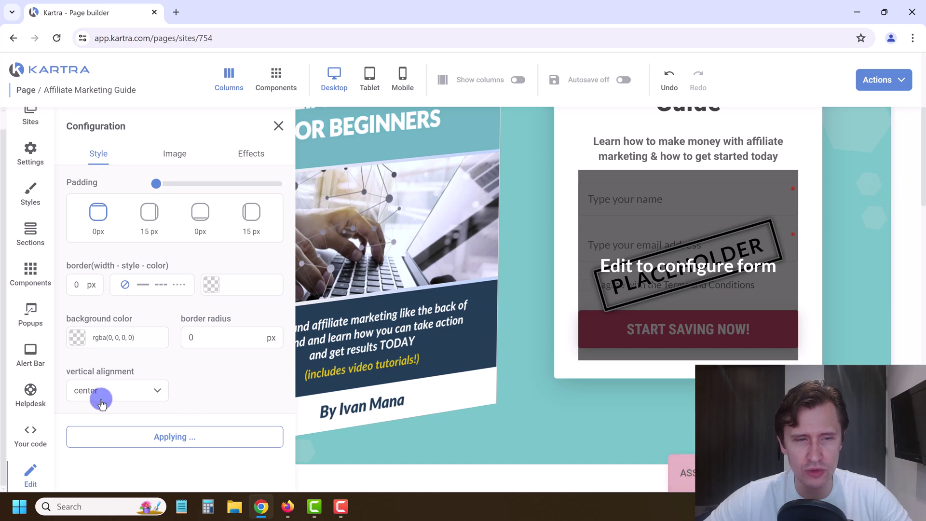
Try top vertical alignment on the opt-in form's column
click(96, 398)
click(100, 418)
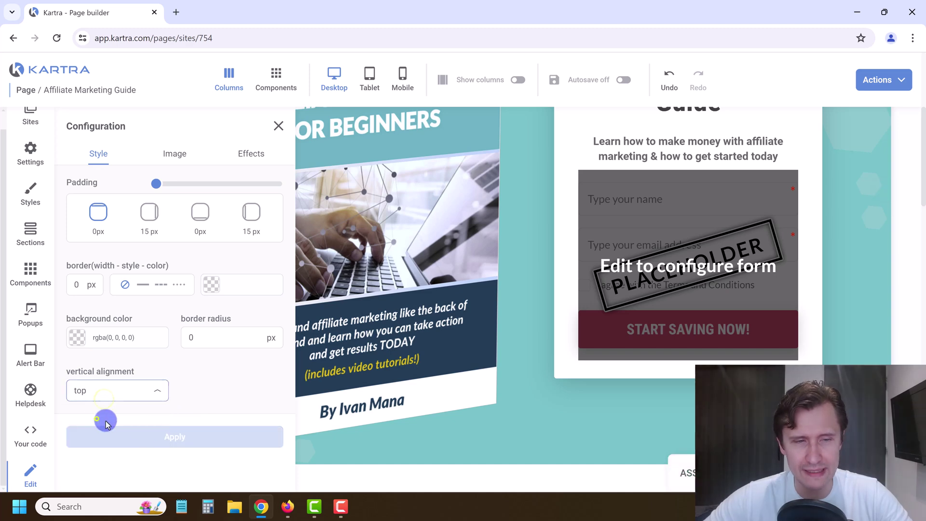
click(144, 436)
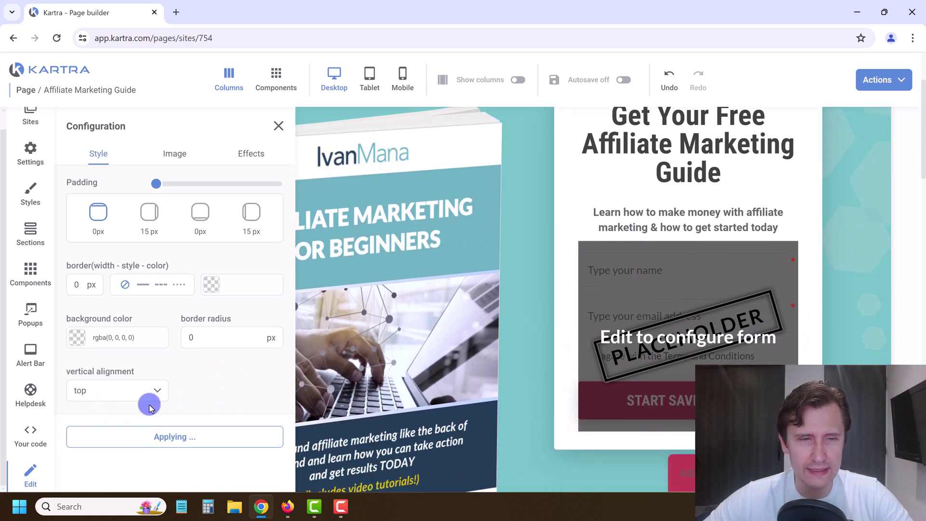
Return the form column's vertical alignment to center, apply it, and close the configuration
click(147, 396)
click(96, 437)
click(99, 438)
click(148, 444)
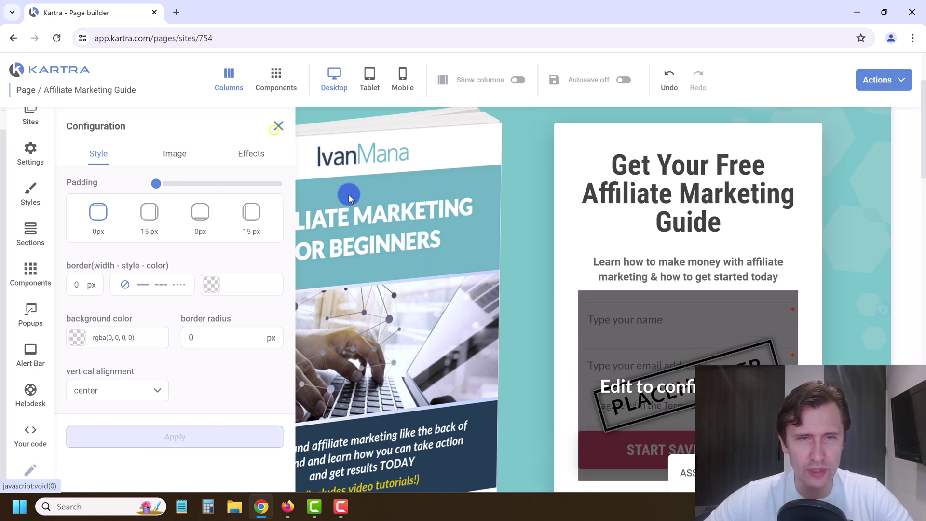
click(278, 127)
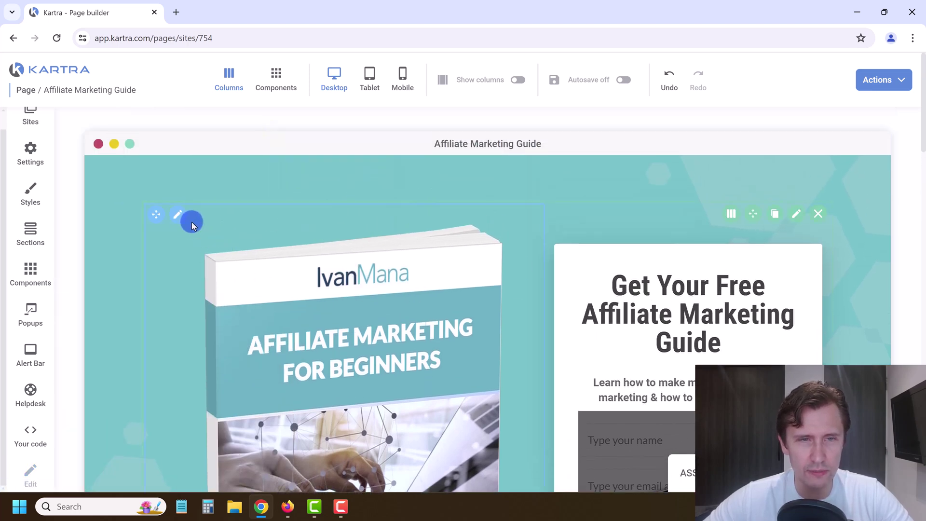
Set the book image column's vertical alignment to center, apply it, and close the configuration
click(175, 216)
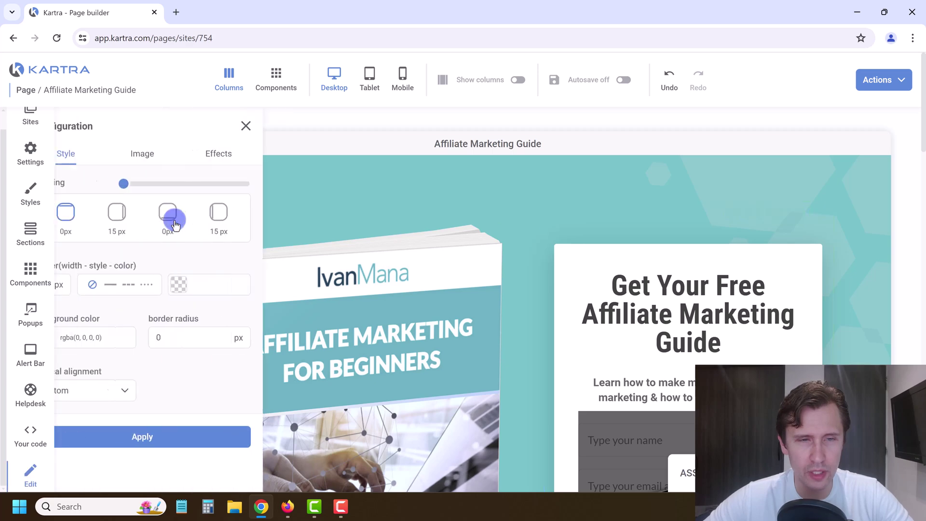
click(109, 394)
click(109, 437)
click(159, 437)
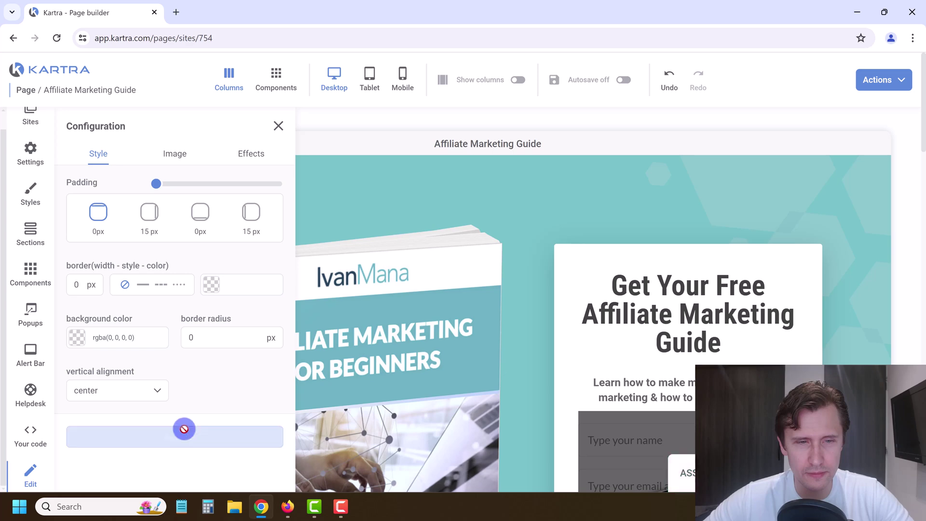
click(278, 126)
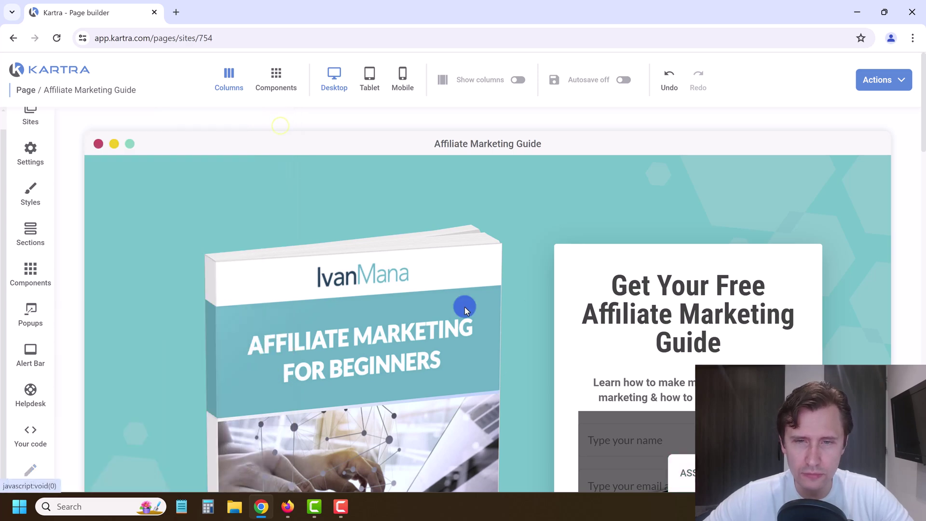
Check the hero section's alignment and review the form column's padding and style settings
scroll(540, 332, down, 5)
scroll(539, 335, up, 5)
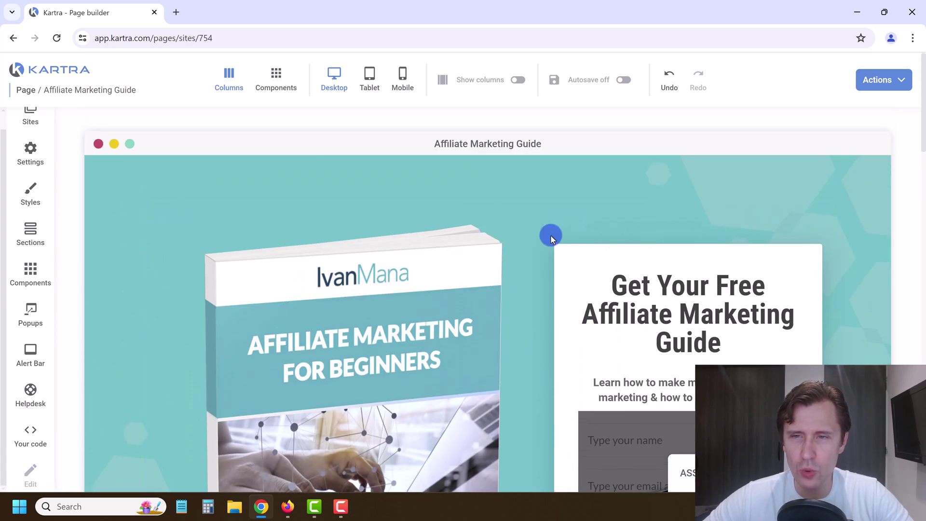
click(575, 214)
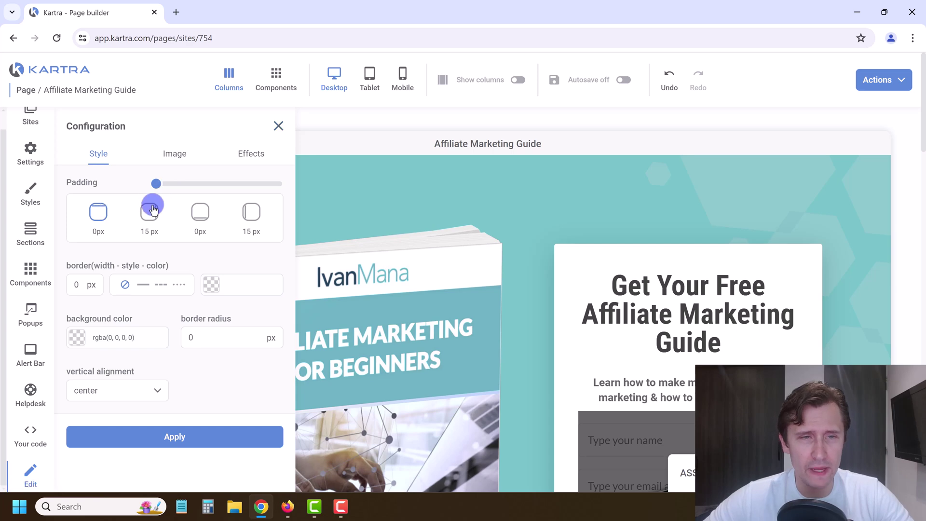
click(282, 126)
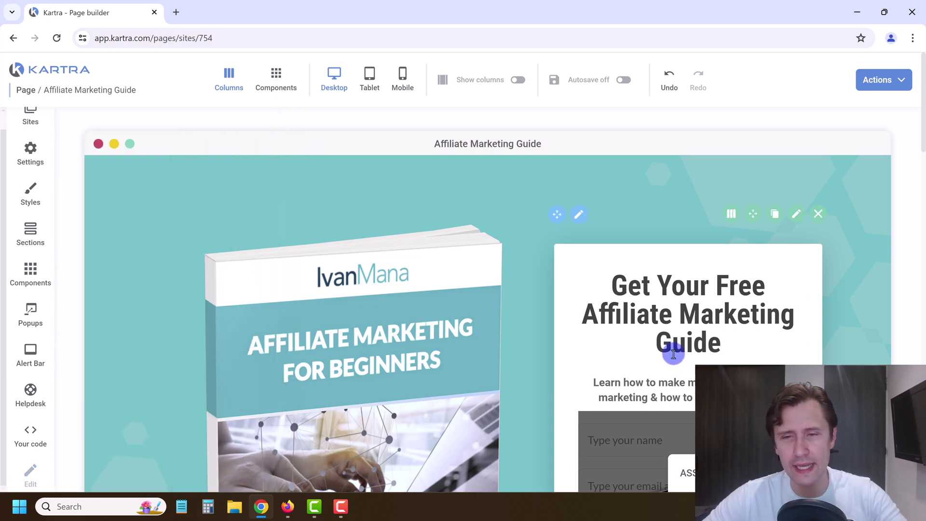
Delete the video section with the Learn More button directly below the hero section
scroll(674, 333, down, 3)
scroll(482, 182, down, 2)
scroll(662, 325, up, 1)
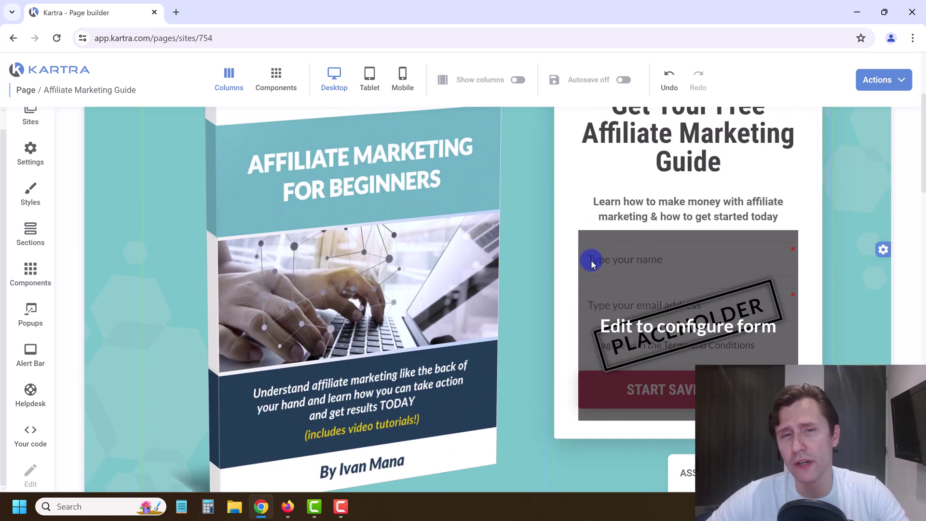
scroll(584, 268, up, 5)
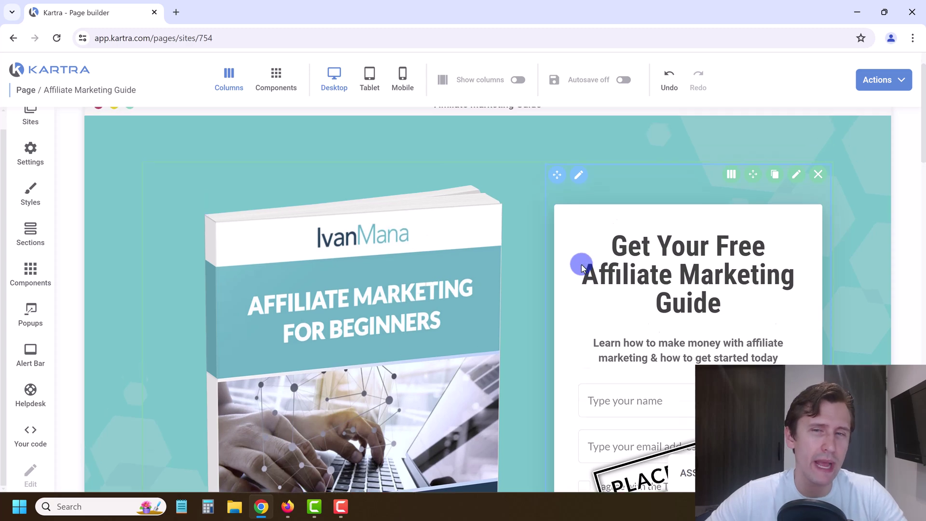
scroll(634, 207, down, 10)
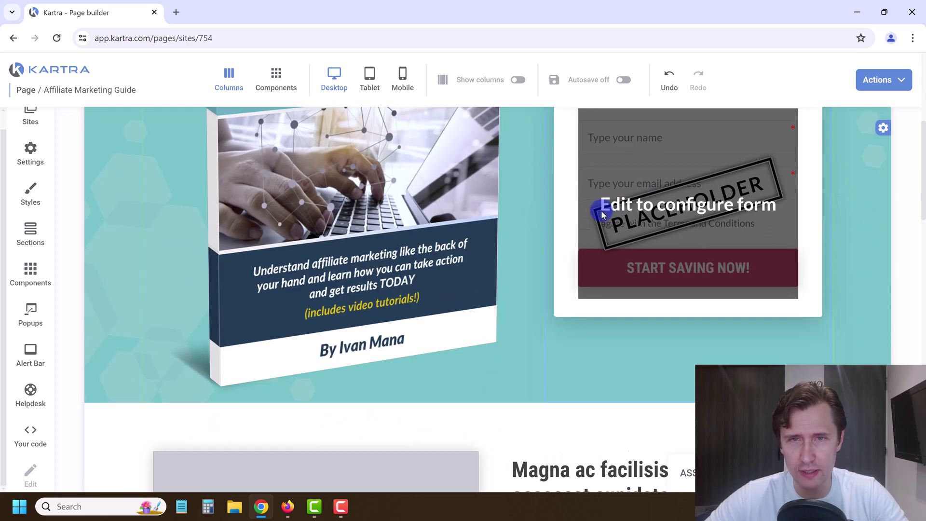
scroll(579, 215, down, 5)
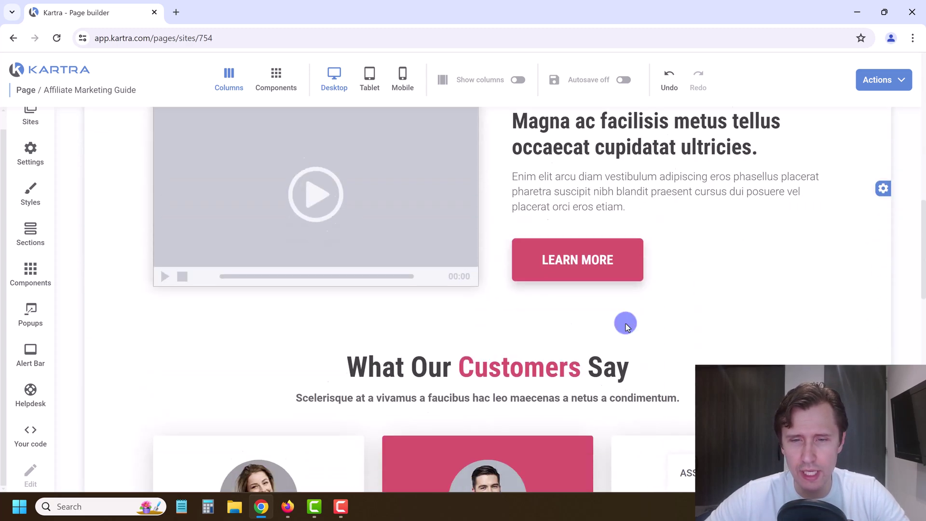
scroll(876, 250, up, 1)
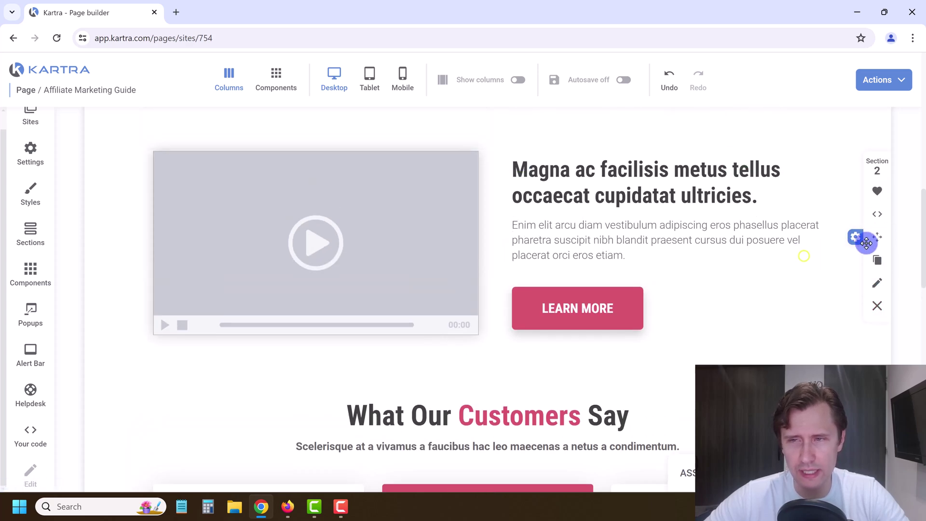
click(878, 306)
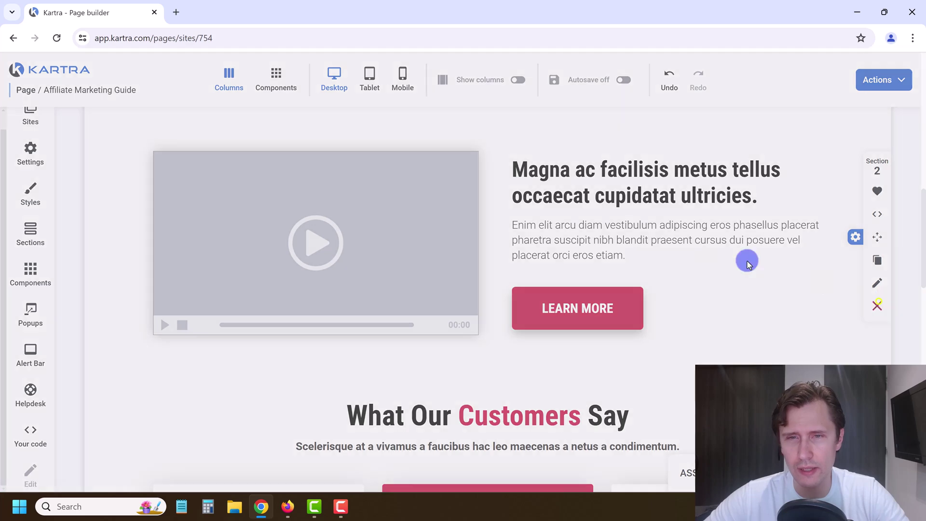
click(574, 102)
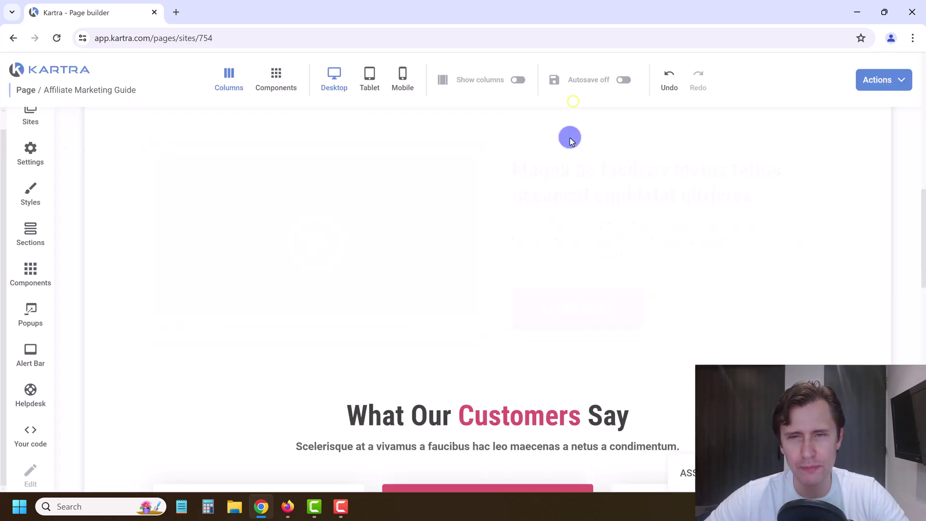
Replace the "Subscribe Now!" heading in the lower opt-in section with "Get Started Now"
scroll(626, 306, up, 3)
scroll(556, 309, down, 10)
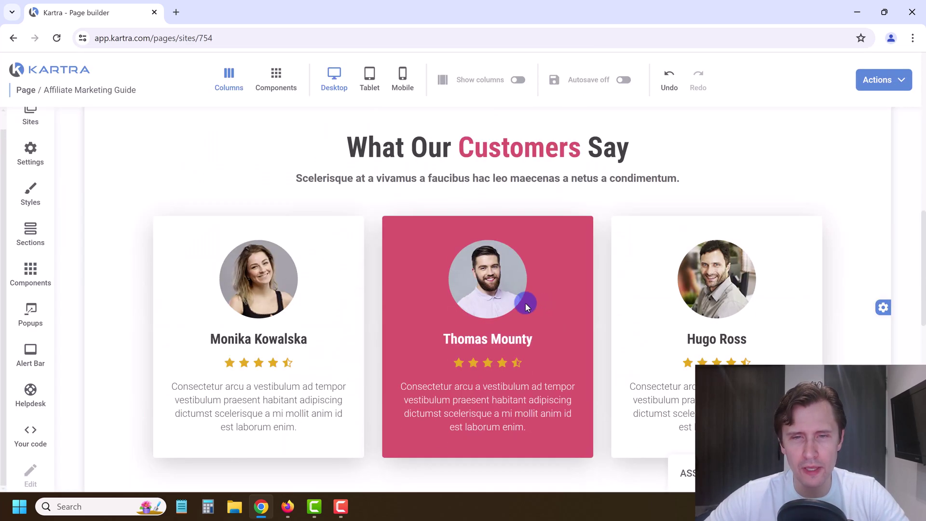
scroll(575, 232, down, 4)
scroll(530, 327, up, 3)
scroll(529, 290, up, 2)
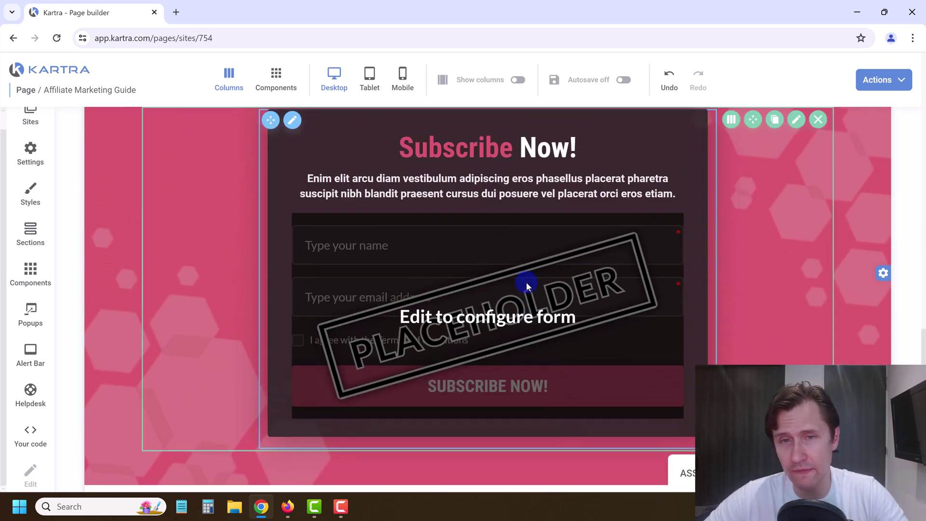
triple_click(451, 177)
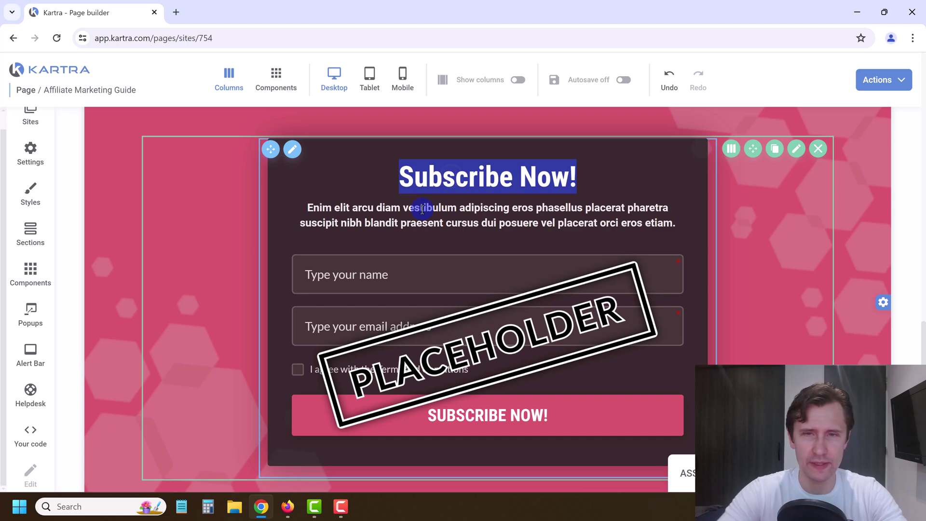
click(275, 79)
click(488, 177)
triple_click(488, 176)
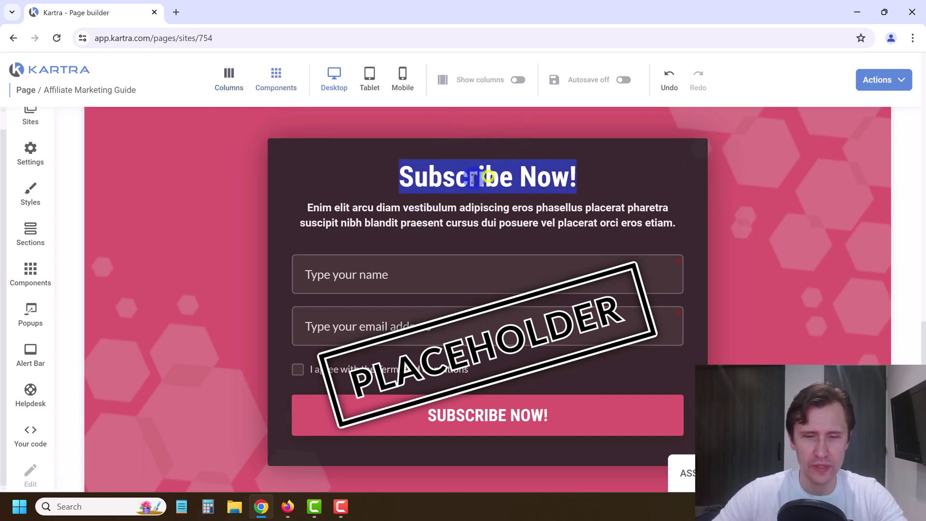
key(BackSpace)
text(Get Started Now)
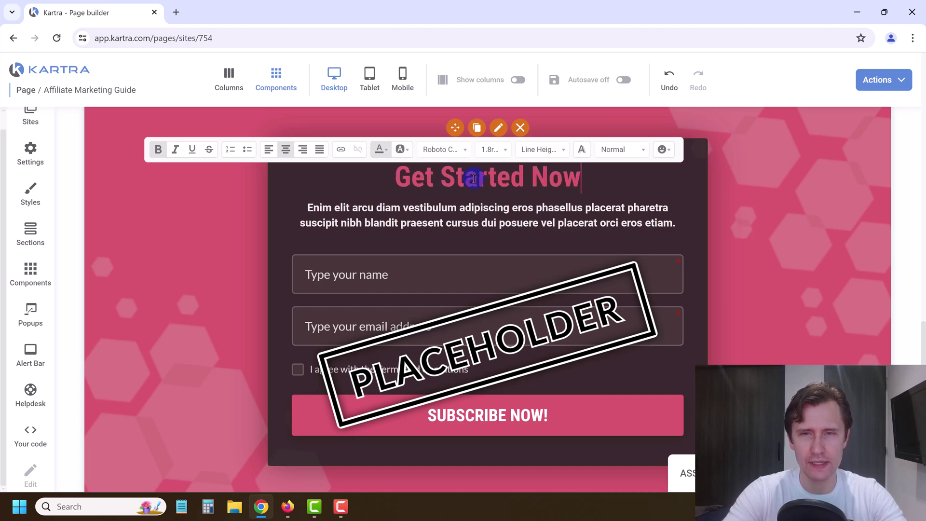
Change the "Get Started Now" heading's text color to light blue
triple_click(474, 179)
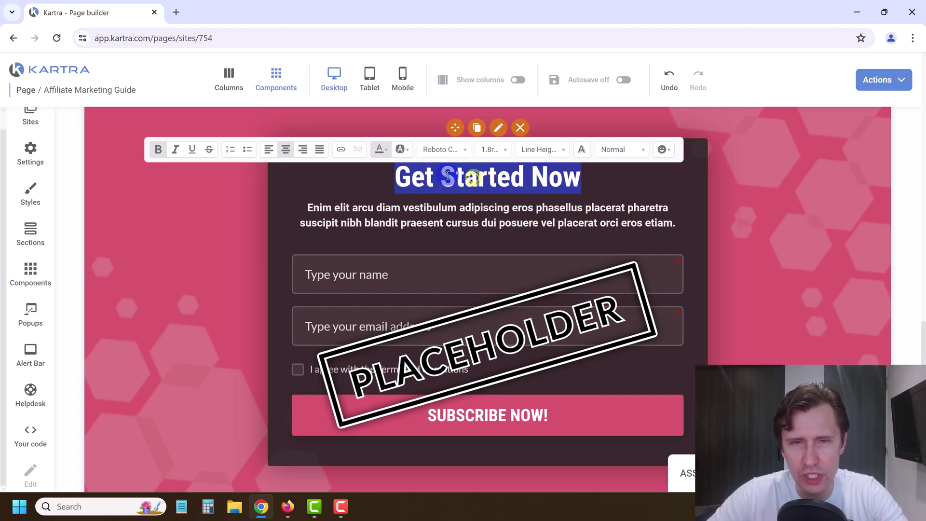
click(381, 151)
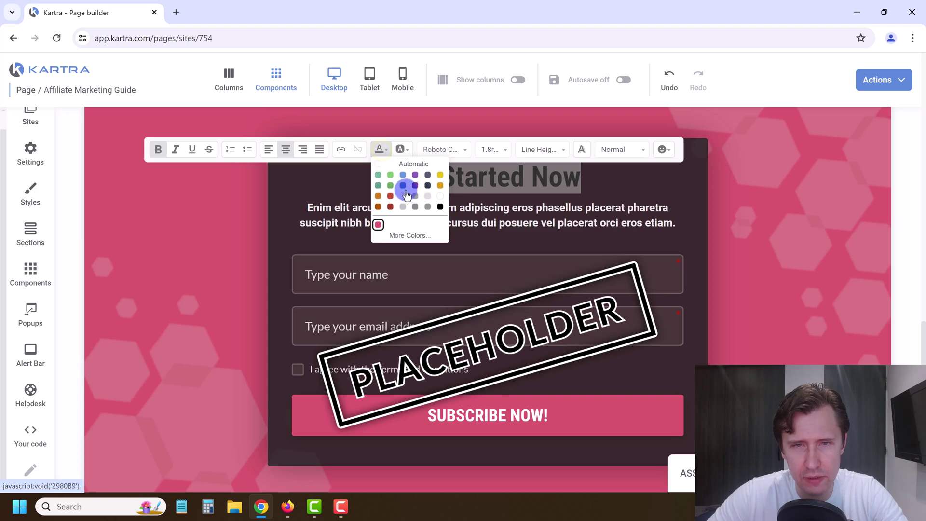
click(401, 177)
click(346, 207)
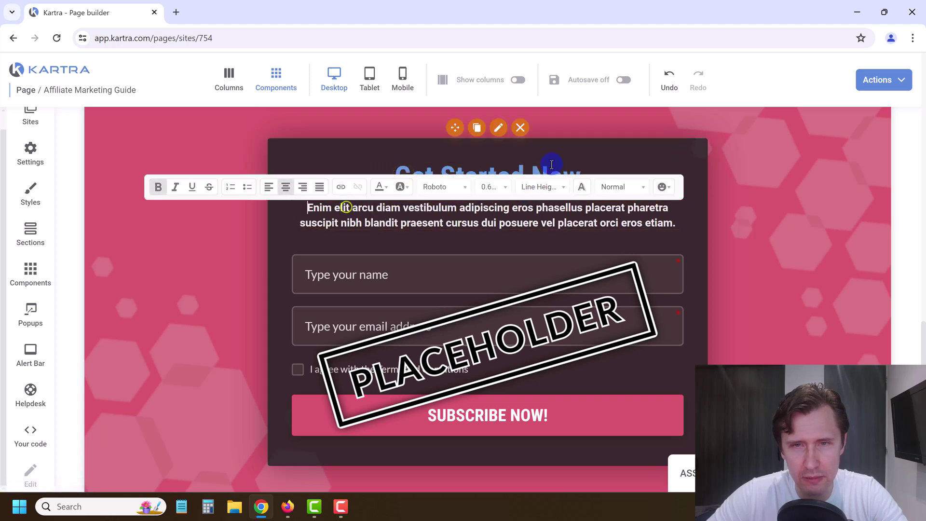
click(631, 126)
Set the lower opt-in section's background color to blue, rgb(57, 130, 249), and apply it
scroll(676, 242, up, 2)
click(811, 241)
scroll(811, 251, down, 2)
scroll(863, 299, down, 1)
click(875, 290)
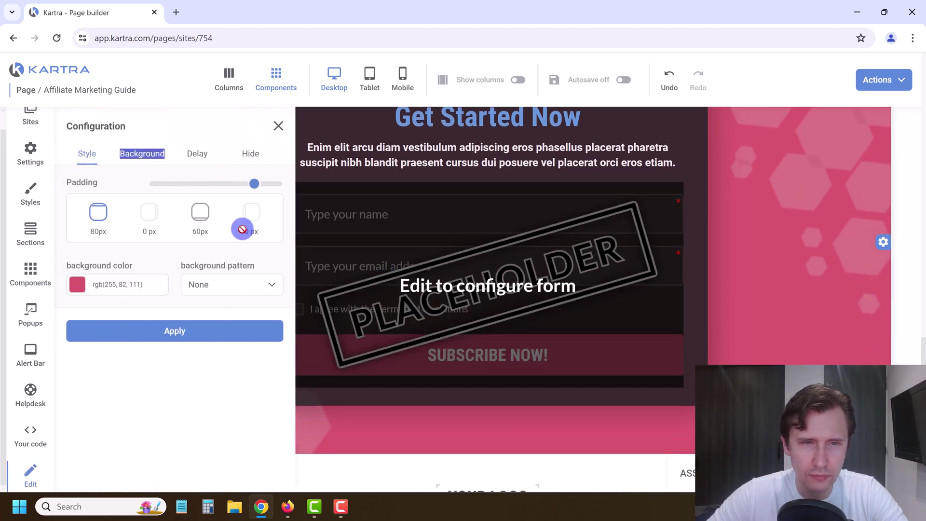
click(113, 284)
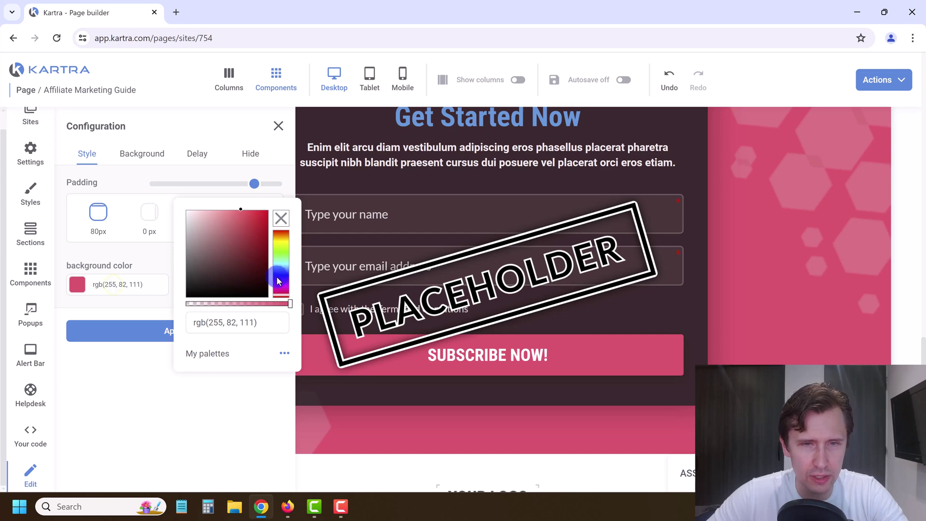
drag(278, 281, 283, 275)
mouse_move(261, 232)
mouse_down()
mouse_move(262, 216)
mouse_move(250, 218)
mouse_up()
click(155, 330)
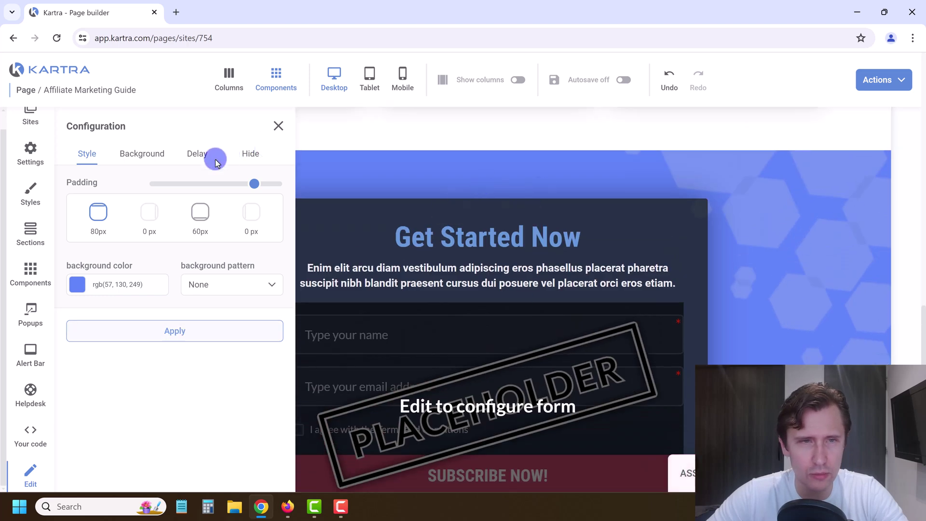
Review the lower opt-in section's background image, delay and hide settings, and close the configuration
click(142, 153)
click(137, 155)
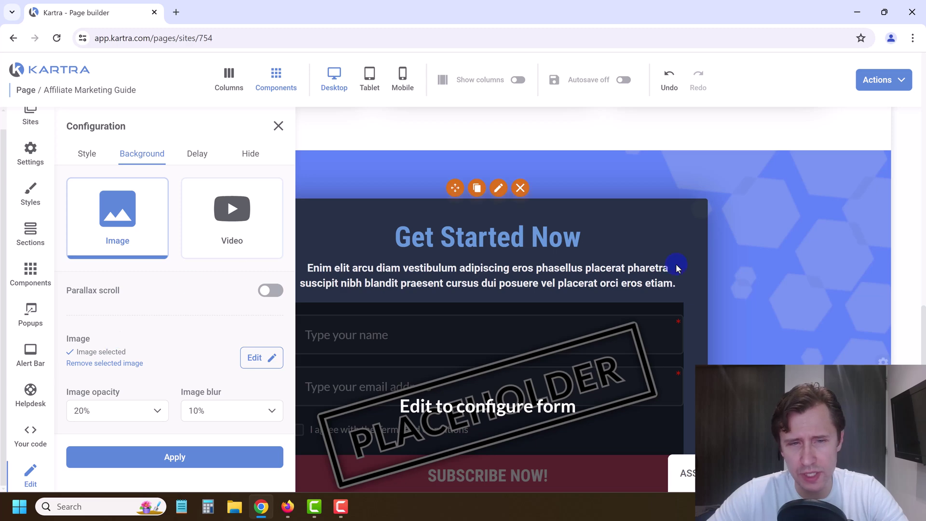
scroll(819, 182, down, 2)
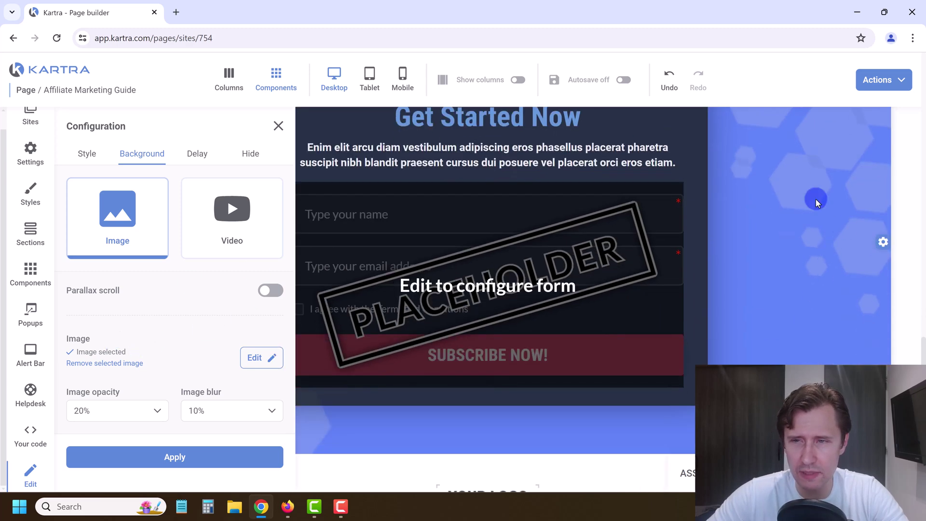
click(188, 153)
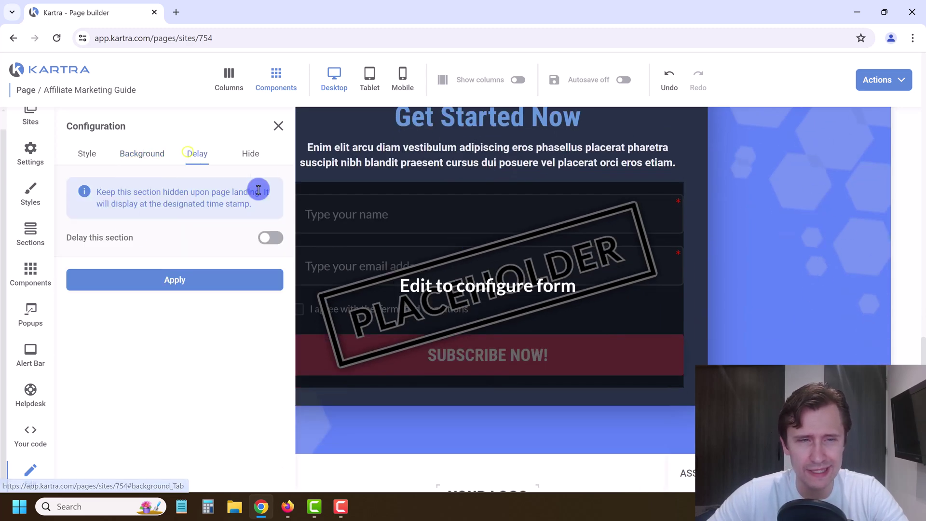
click(250, 154)
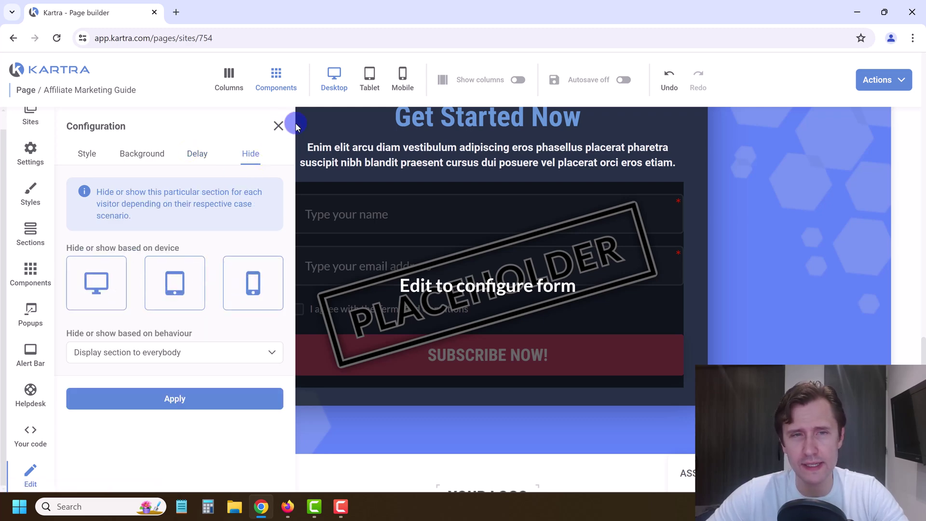
click(97, 162)
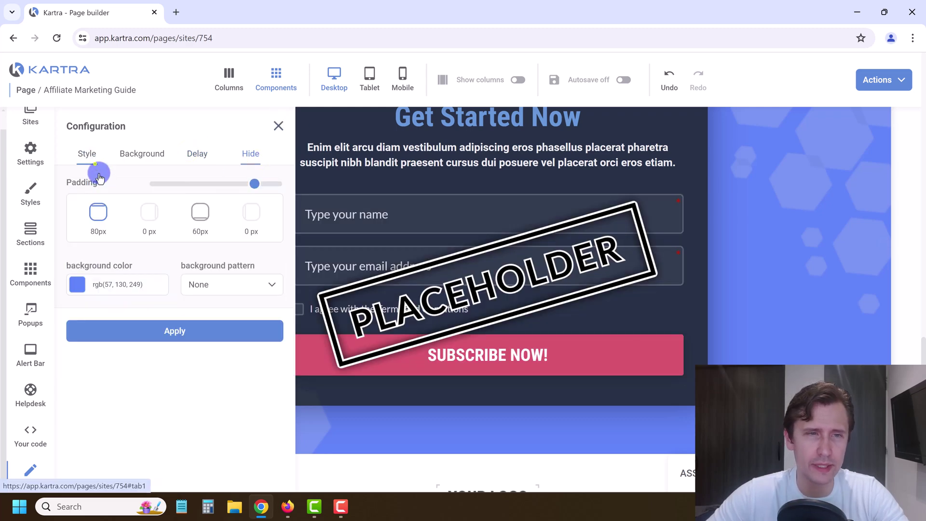
click(277, 126)
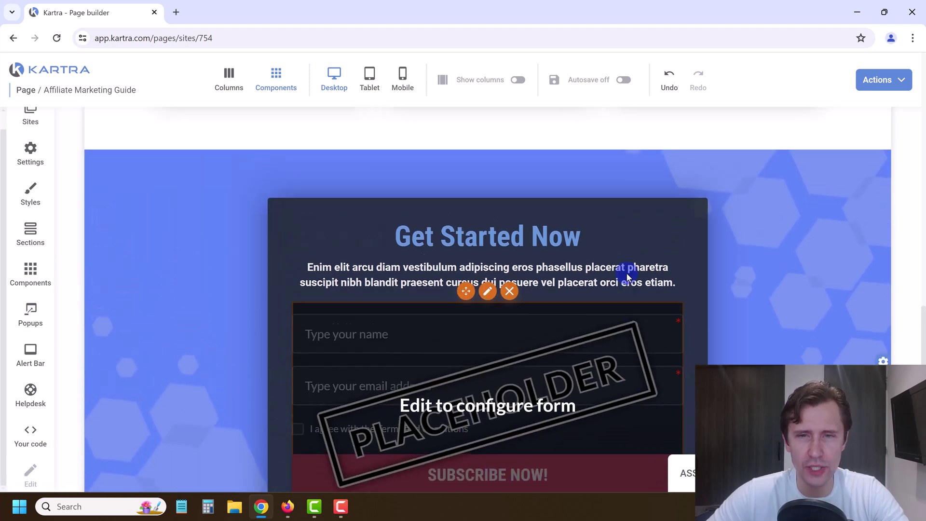
Replace the paragraph under "Get Started Now" with "Get your free 55-page affiliate marketing guide & start potentially earning money today"
click(436, 282)
key(ctrl+a)
text(G)
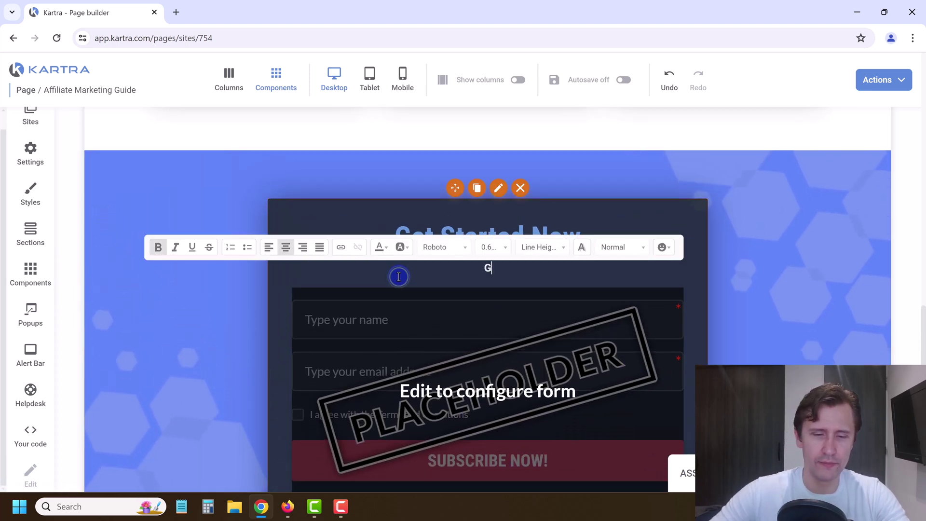
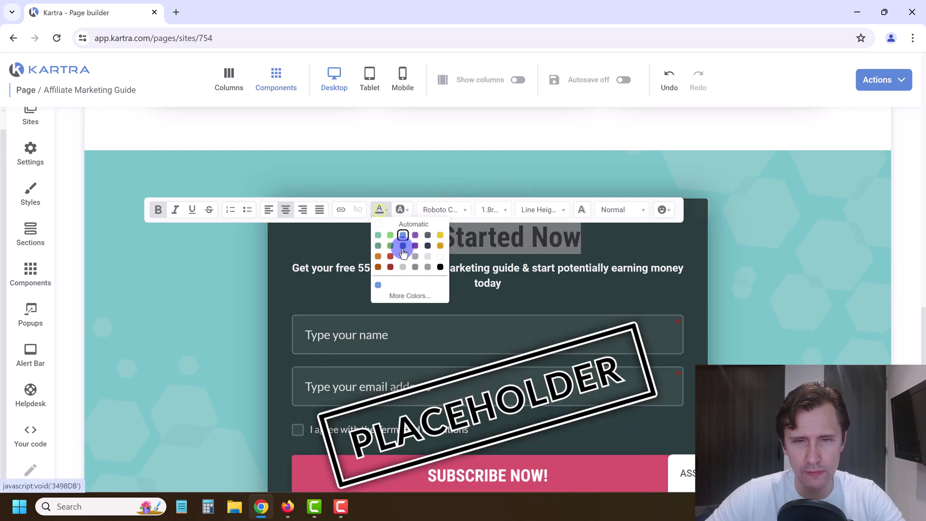
Recolor the "Get Started Now" heading with a custom RGB teal matching the section background
click(399, 297)
click(553, 431)
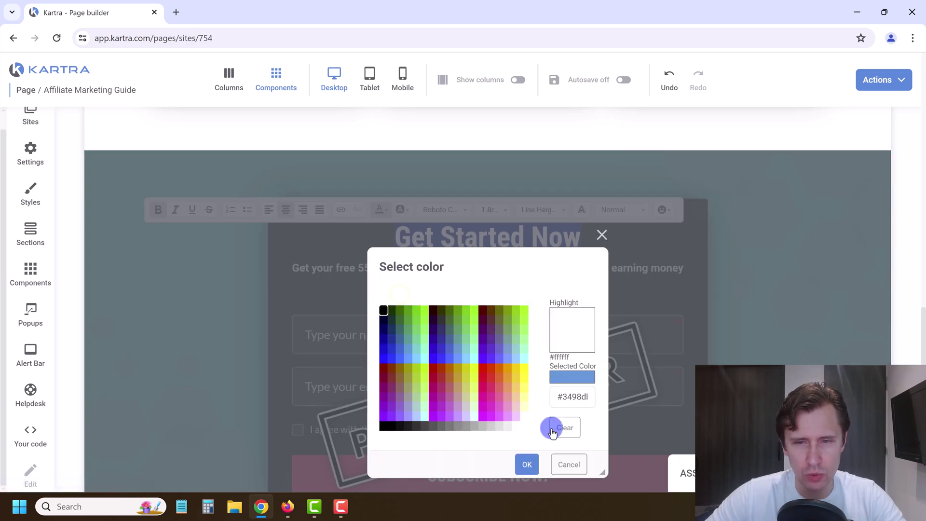
double_click(573, 398)
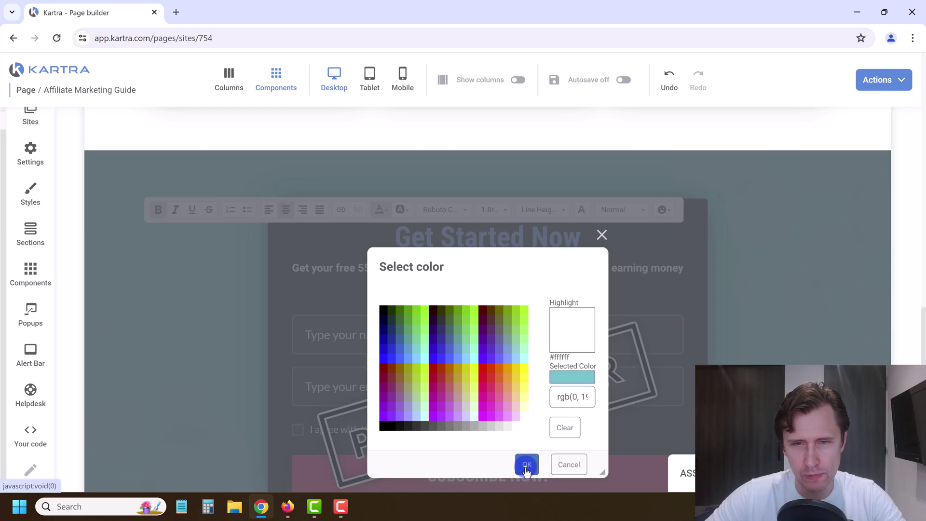
click(527, 464)
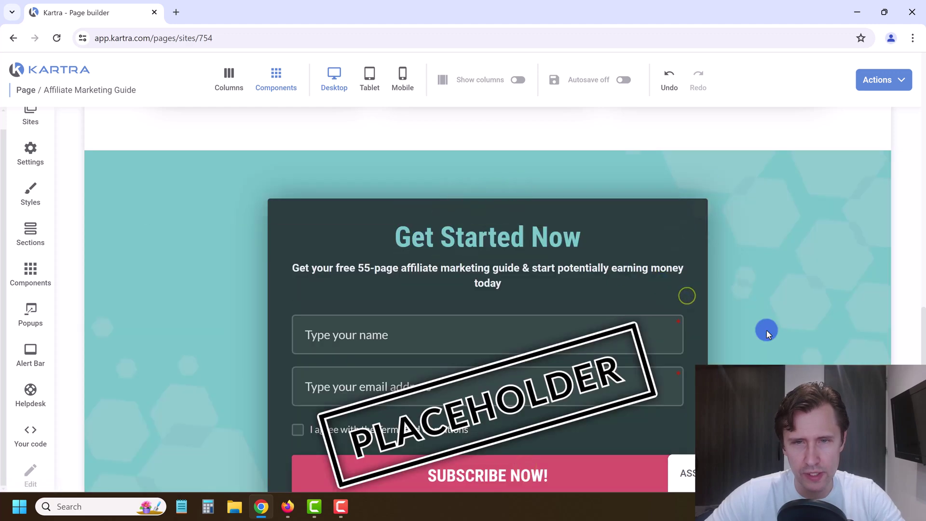
Replace the subheading under "What Our Customers Say" with "Join the list of happy people who downloaded this free guide."
scroll(772, 333, up, 2)
scroll(778, 336, down, 4)
scroll(778, 340, down, 2)
scroll(777, 336, up, 12)
scroll(740, 346, up, 1)
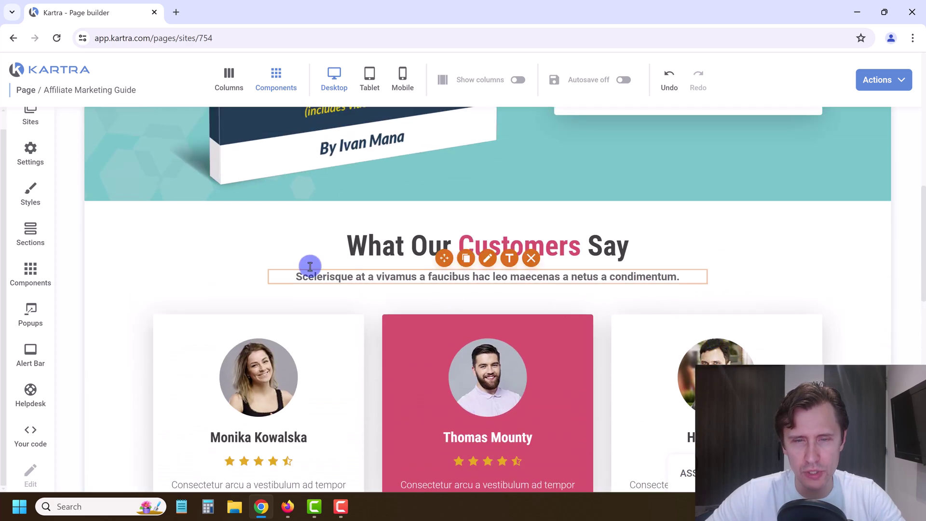
triple_click(352, 278)
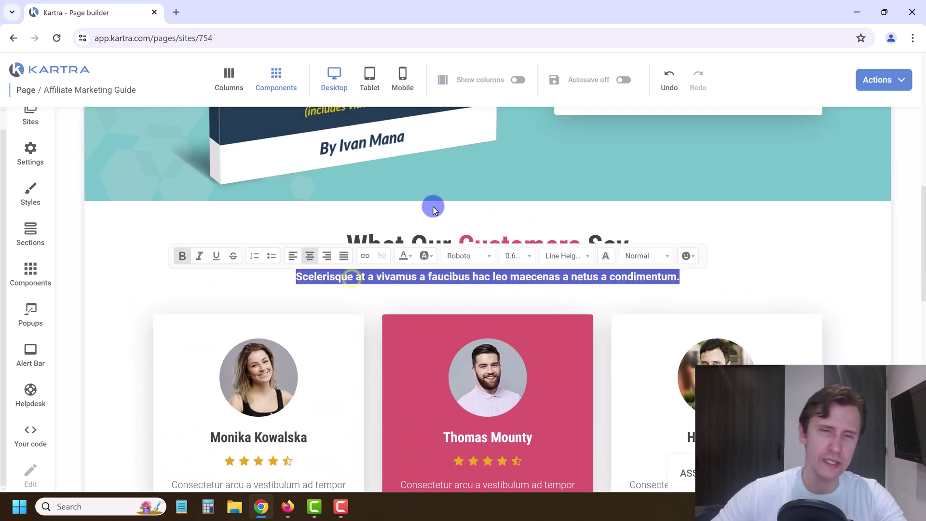
text(Join the list of happy )
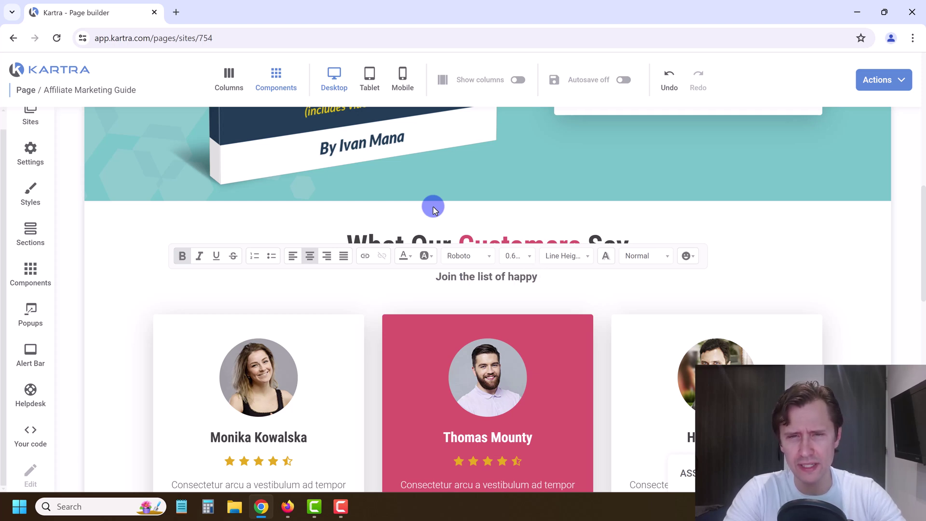
text(people wh)
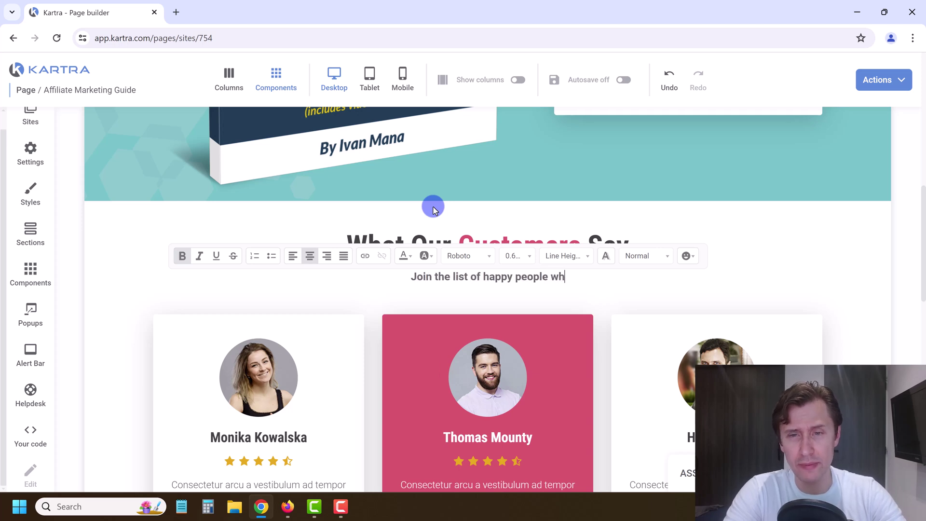
text(o downloaded this free guide.)
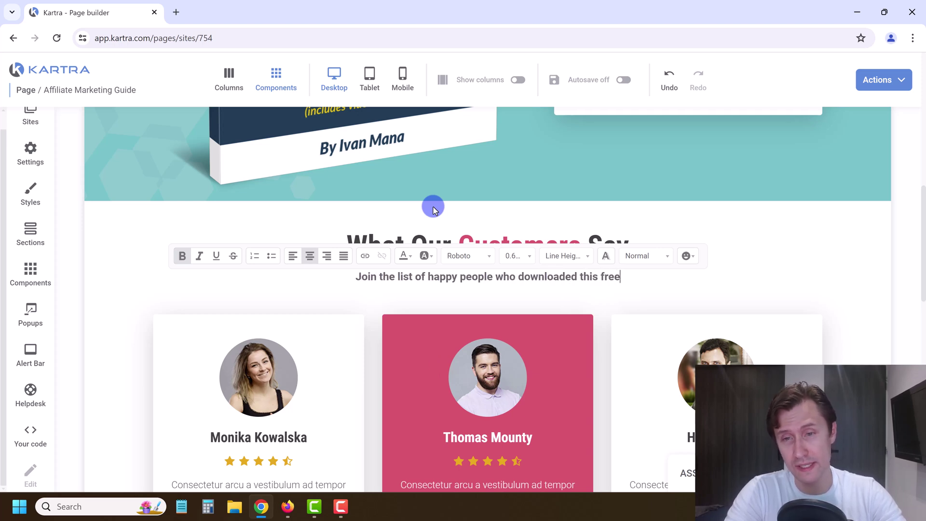
click(432, 207)
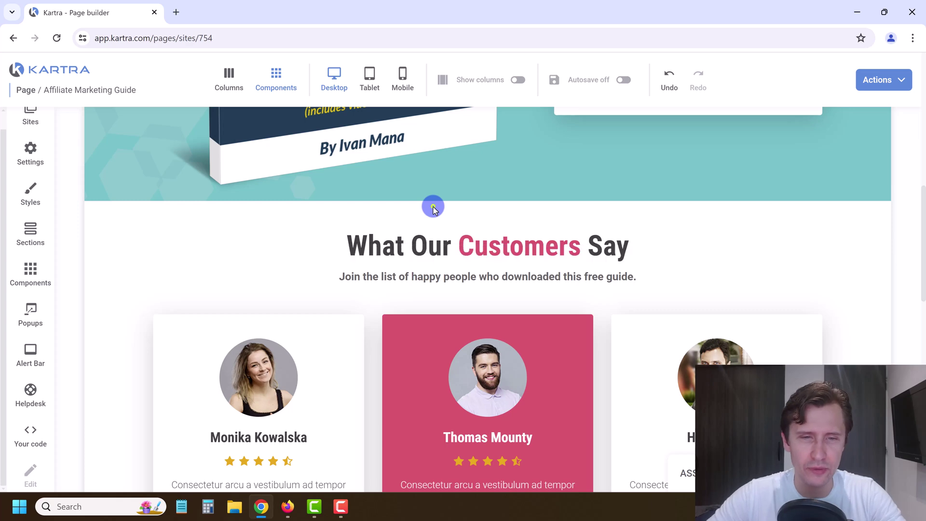
Replace the placeholder text in the first customer testimonial with "This guide was incredible!"
scroll(364, 281, down, 3)
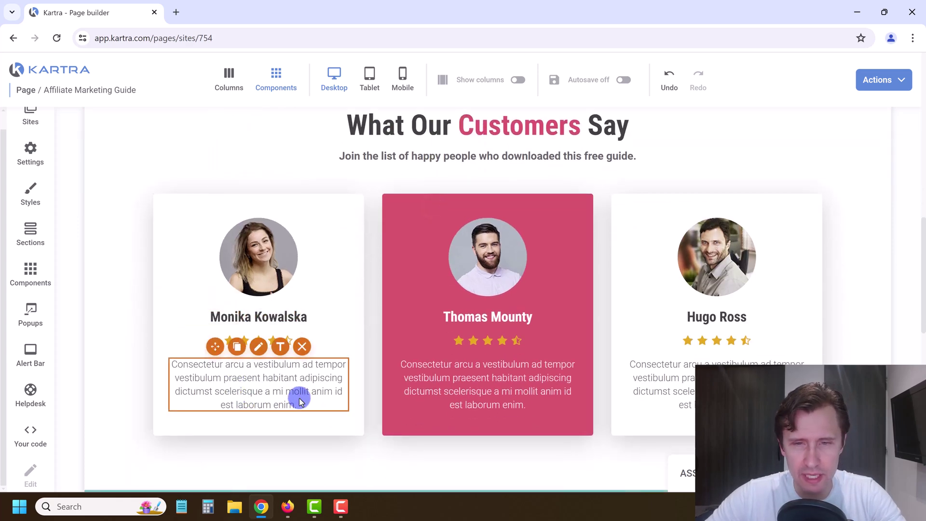
triple_click(274, 391)
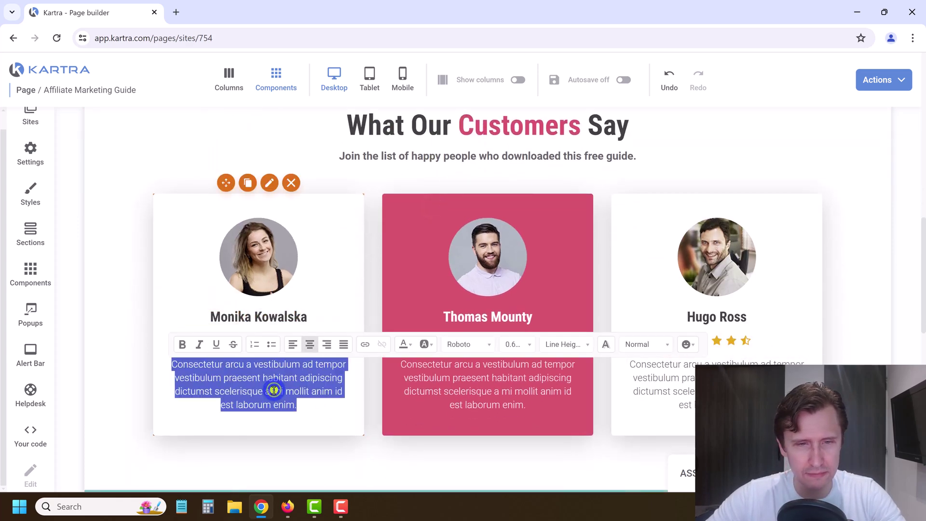
text(This guide was incredible!)
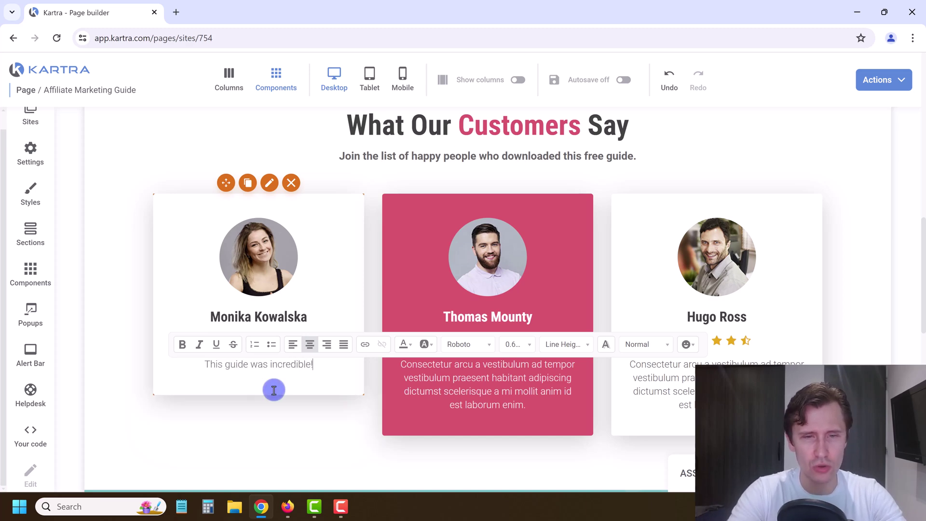
Copy the first testimonial's text into the middle testimonial and change its wording to "This guide was amazing!"
triple_click(269, 374)
key(ctrl+c)
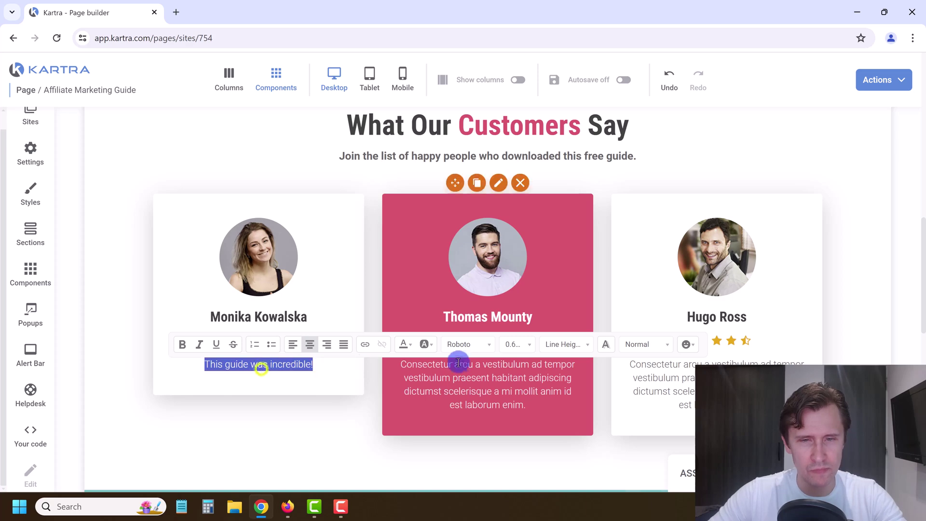
triple_click(467, 380)
key(ctrl+v)
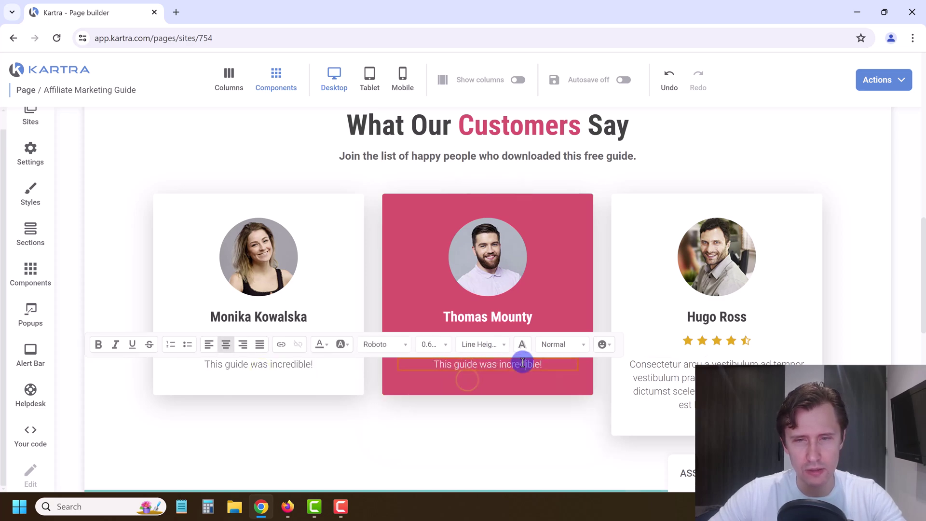
text(amazing)
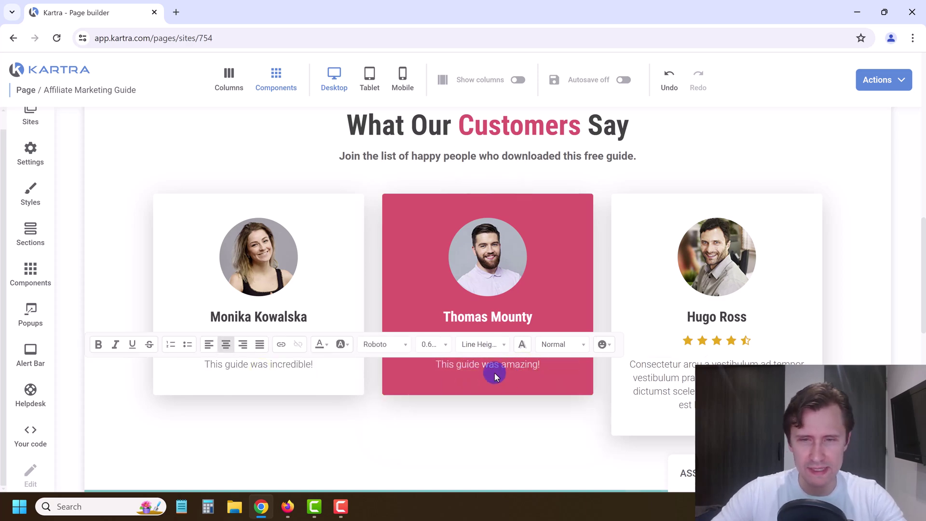
Replace the third testimonial's placeholder with the copied text, reworded as "This guide was WOWZER!"
click(723, 369)
triple_click(719, 372)
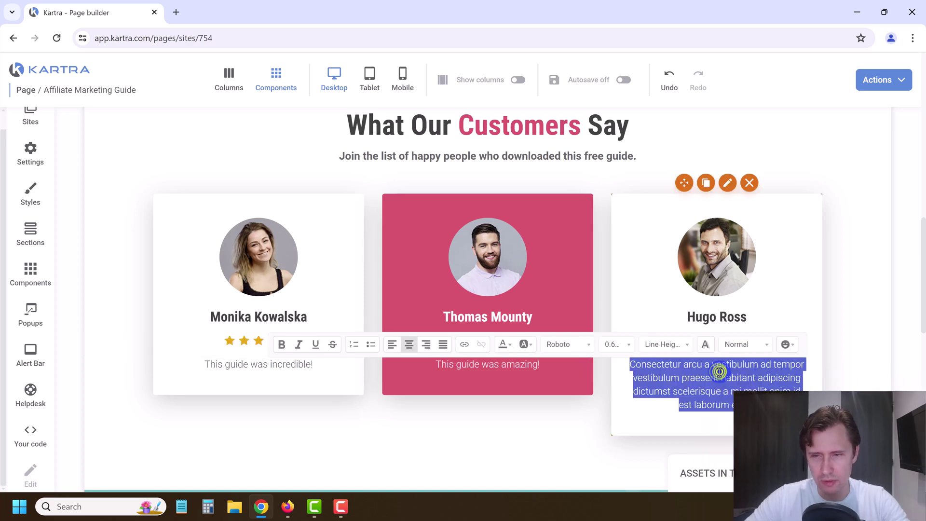
key(ctrl+v)
double_click(745, 364)
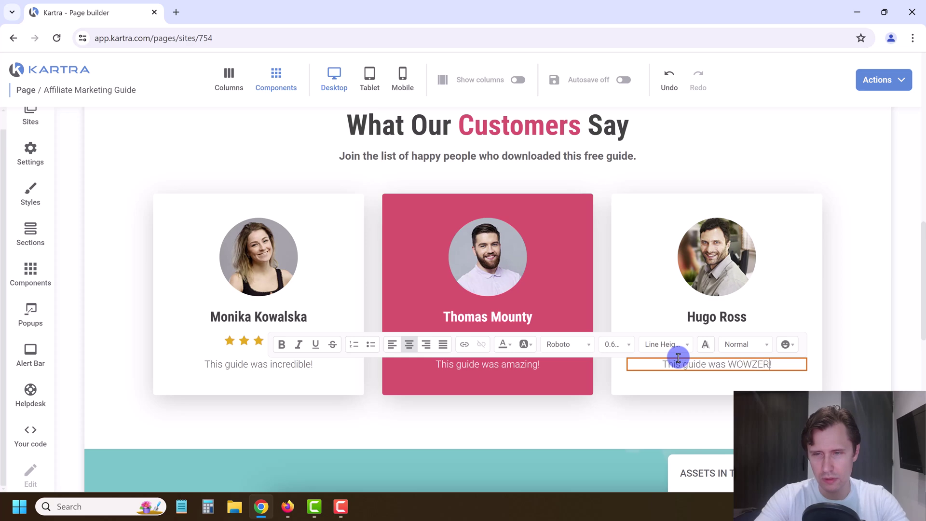
click(871, 312)
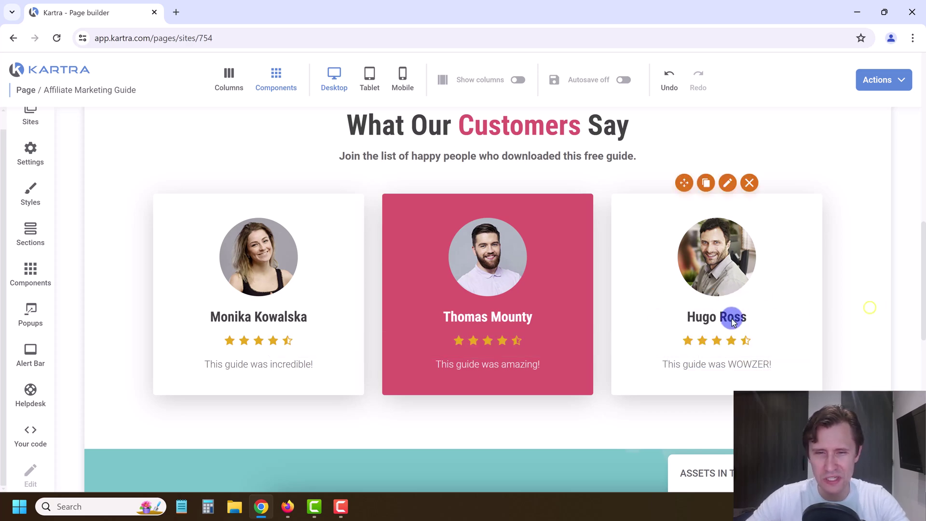
Review the whole page from the hero section through the testimonials to the opt-in section and footer
scroll(579, 339, up, 6)
scroll(714, 265, up, 8)
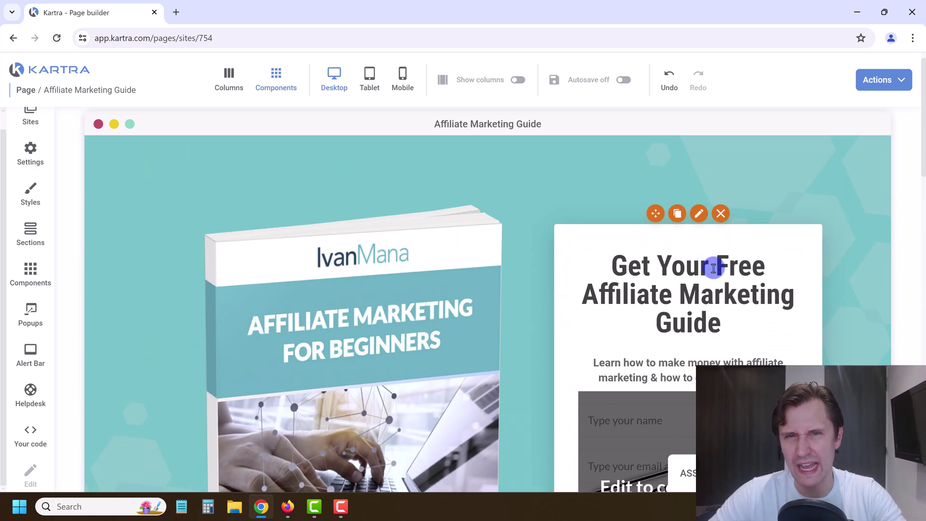
scroll(488, 220, down, 2)
scroll(492, 219, up, 2)
scroll(787, 275, down, 15)
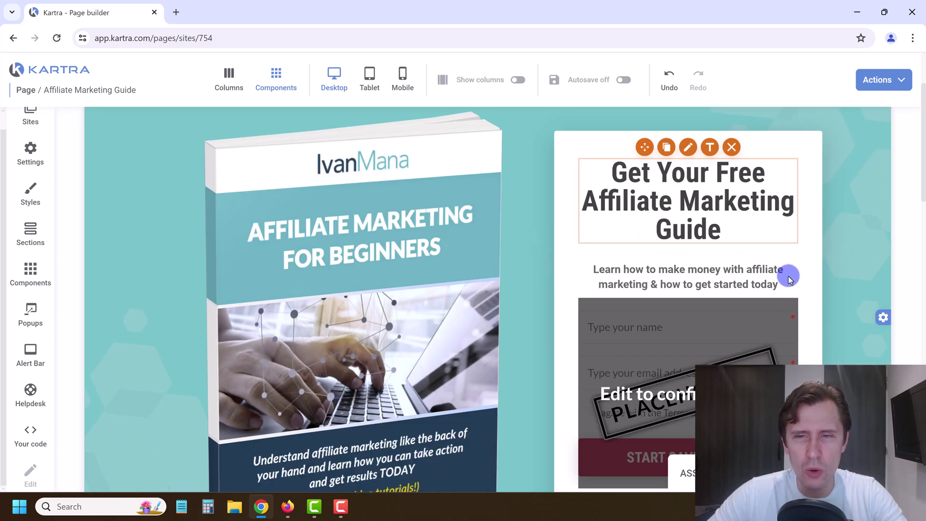
scroll(609, 283, down, 4)
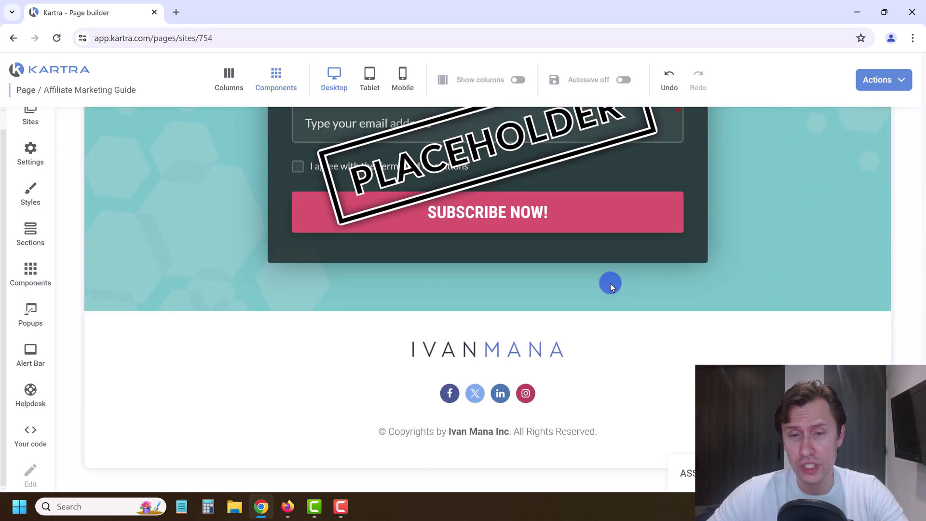
scroll(583, 307, up, 10)
scroll(578, 302, up, 6)
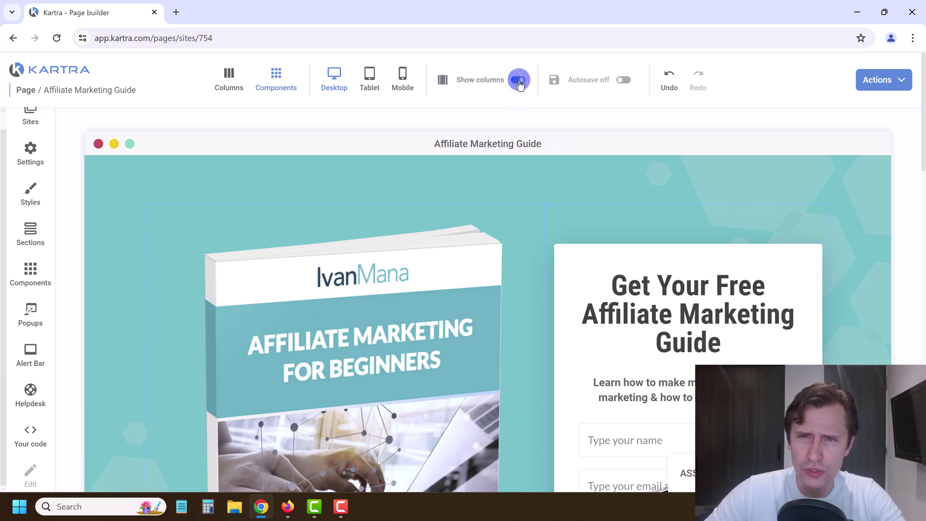
Turn on autosave for the page
click(624, 80)
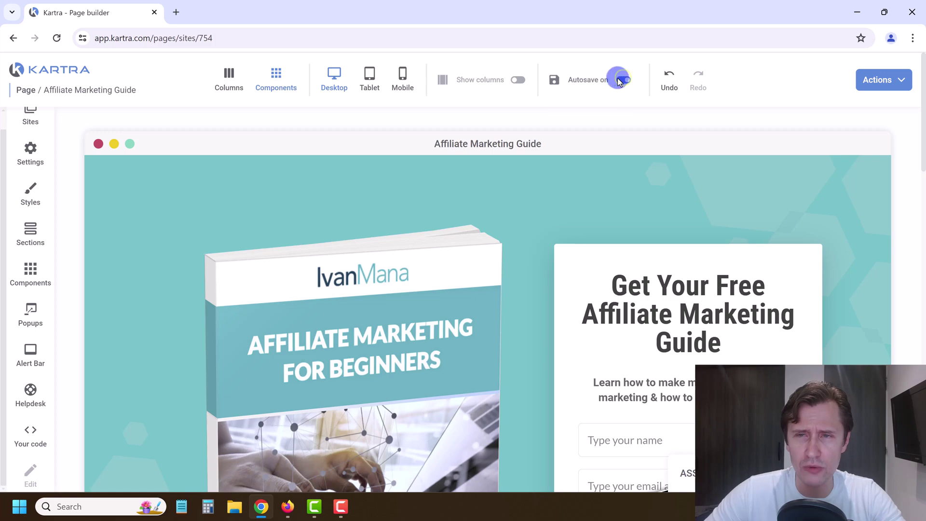
scroll(583, 267, down, 13)
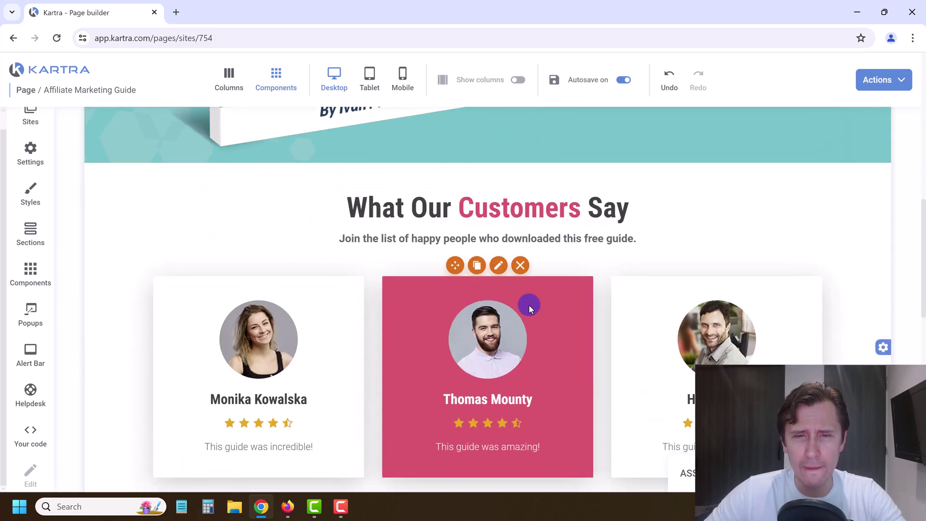
scroll(530, 309, up, 10)
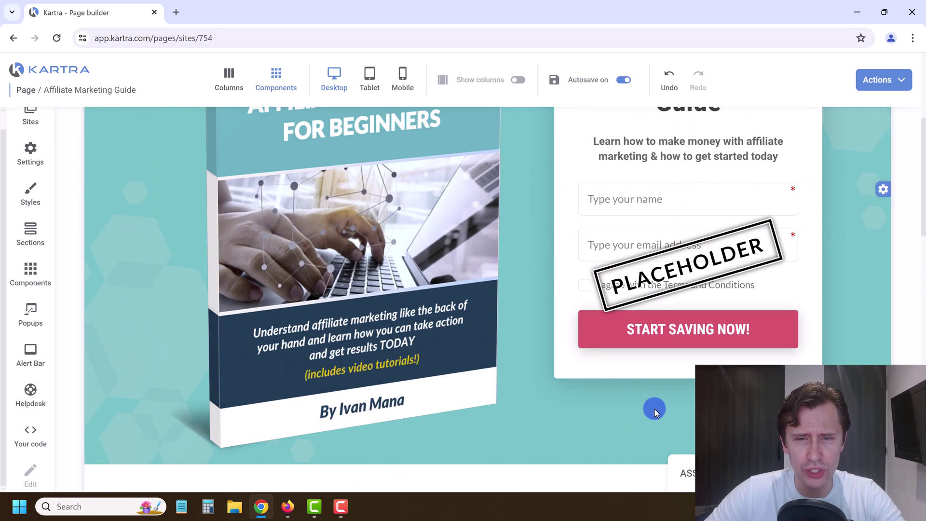
scroll(444, 241, up, 1)
scroll(387, 432, down, 8)
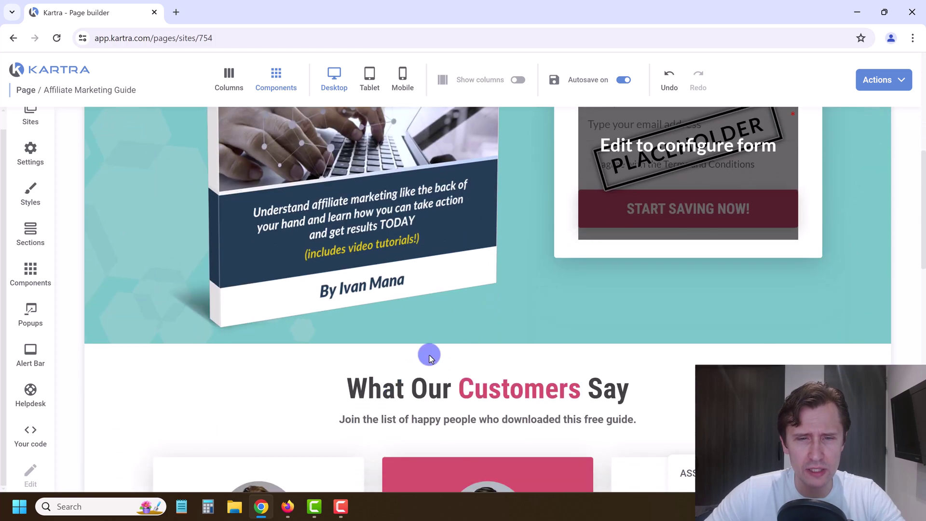
In column editing mode, set the bottom margin of the hero's book-and-form row to 30 px and apply it
click(231, 79)
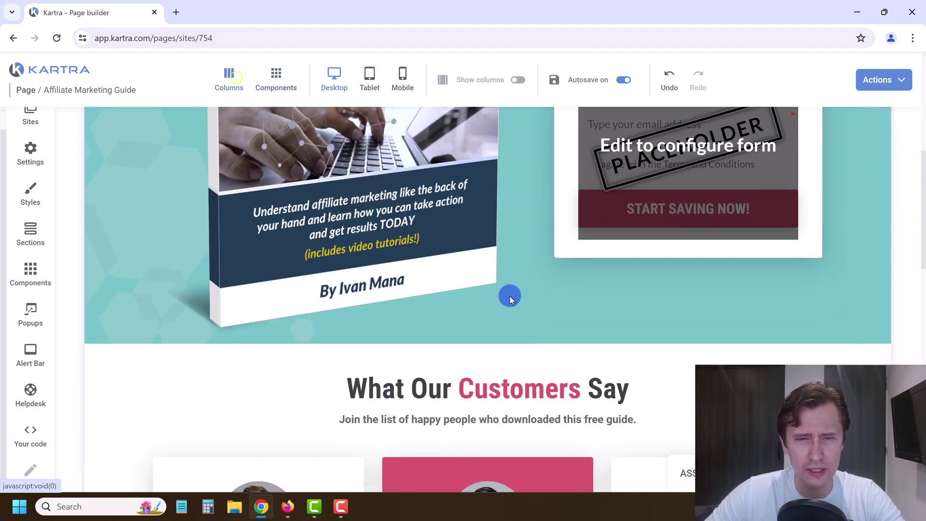
scroll(509, 295, up, 5)
scroll(490, 283, up, 3)
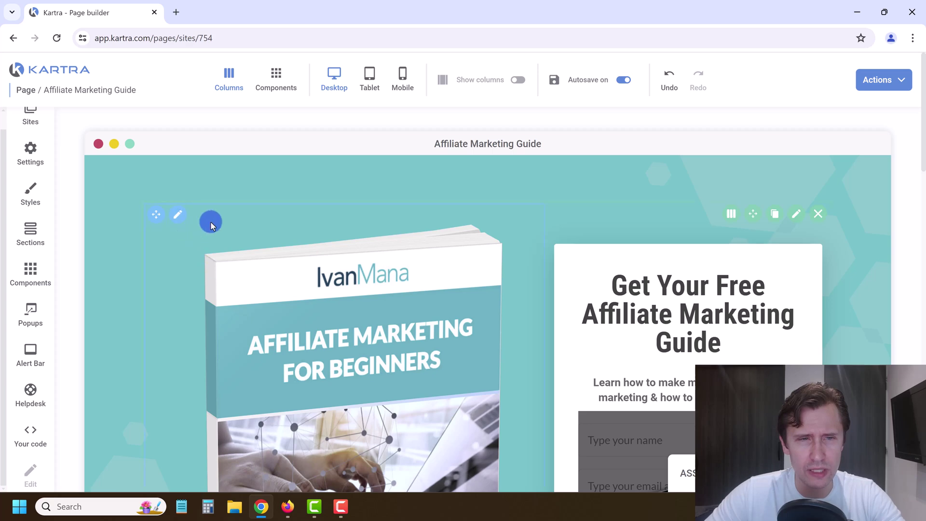
click(794, 214)
scroll(525, 201, down, 4)
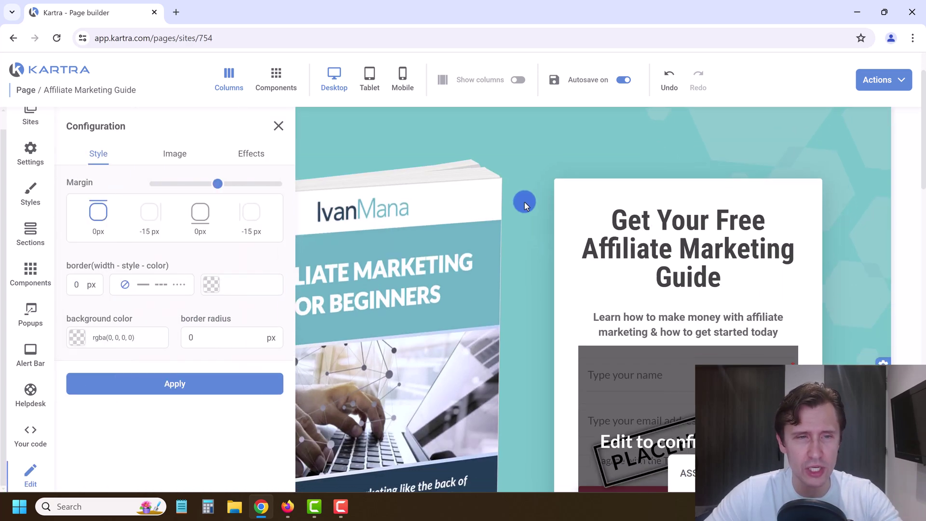
scroll(492, 208, down, 1)
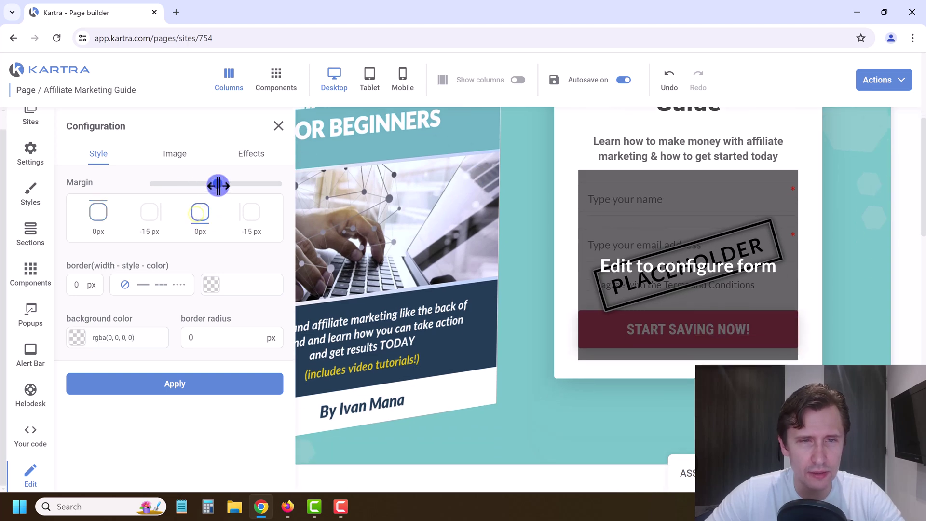
click(200, 393)
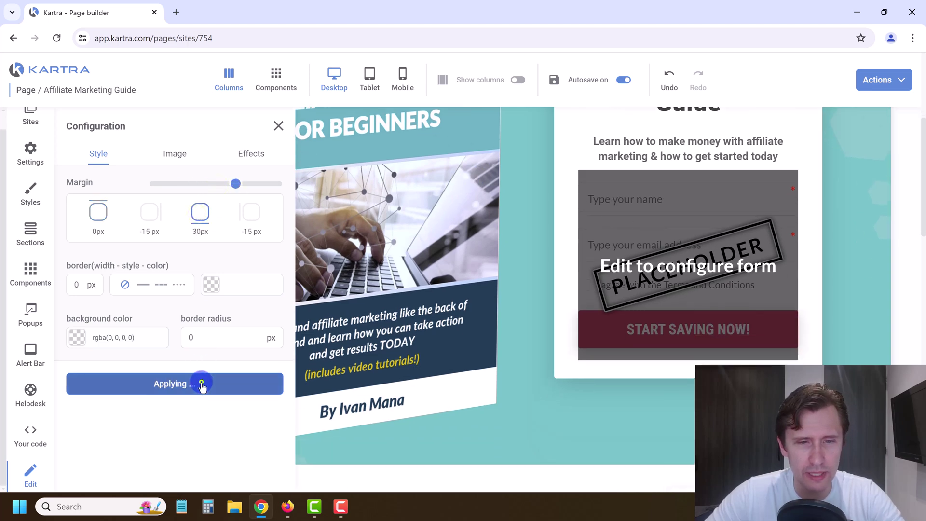
click(277, 126)
Save the page's progress and dismiss the save dialog
scroll(555, 323, down, 4)
scroll(521, 315, up, 7)
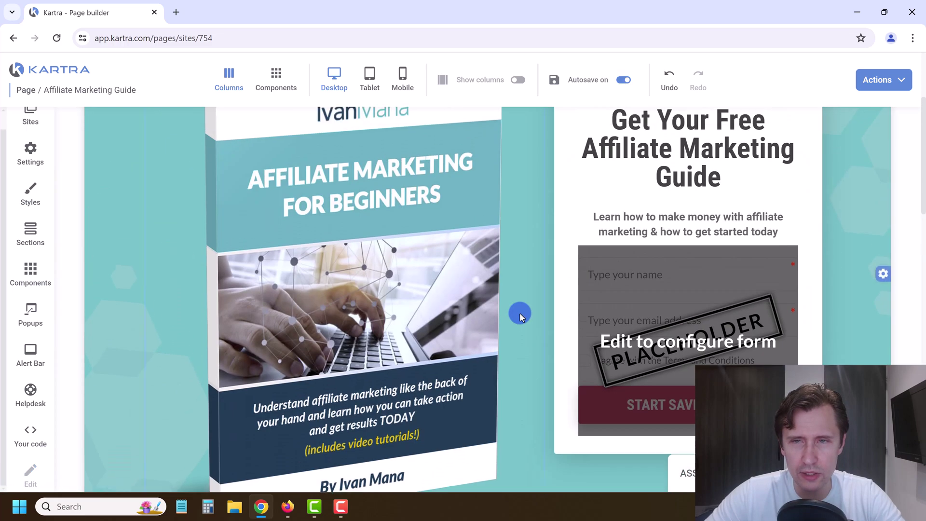
click(891, 79)
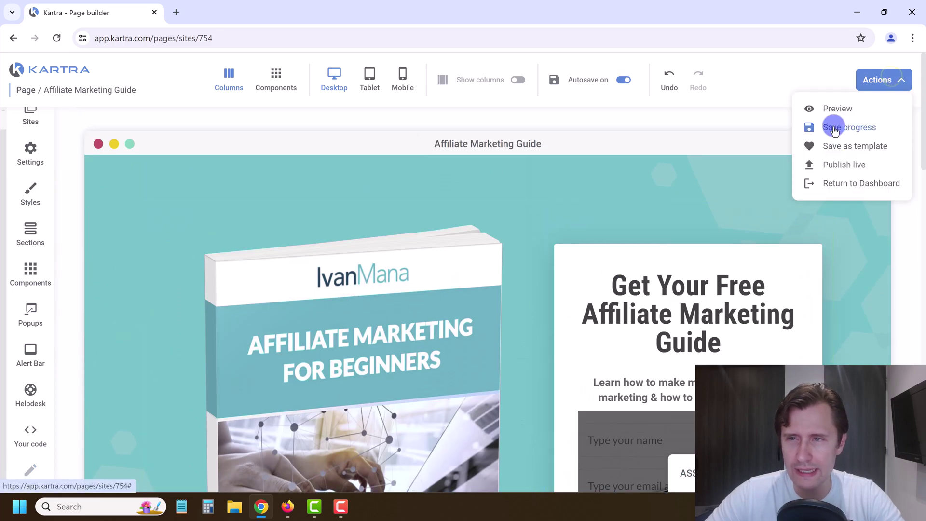
click(833, 127)
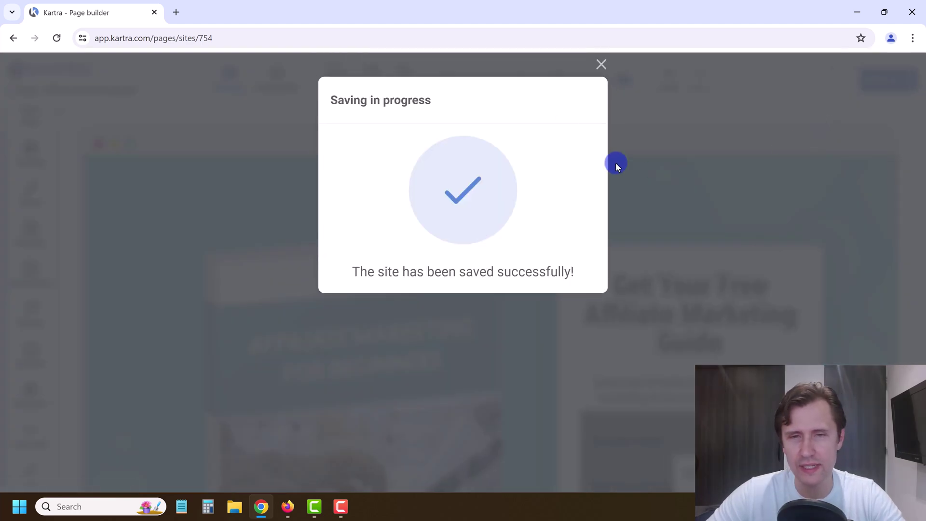
click(604, 65)
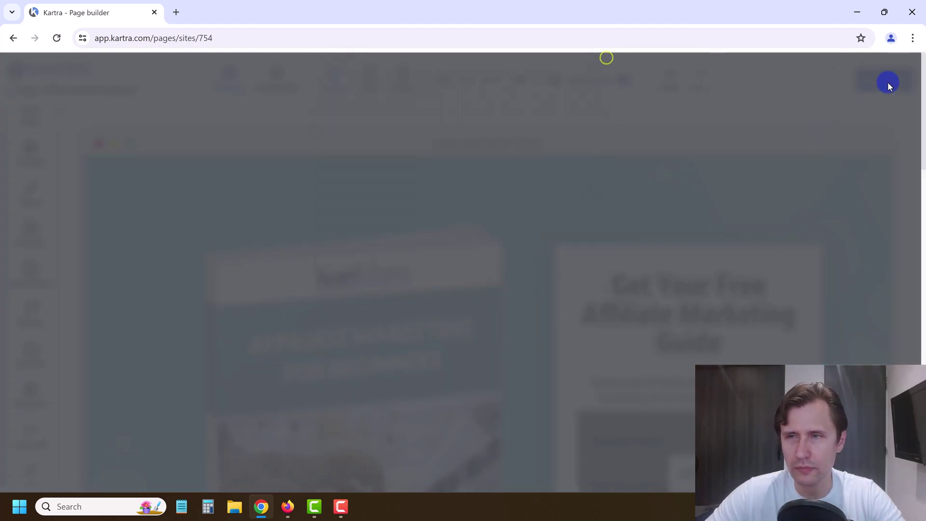
Generate a preview of the page and open it in a new browser tab
click(888, 80)
click(836, 128)
click(833, 108)
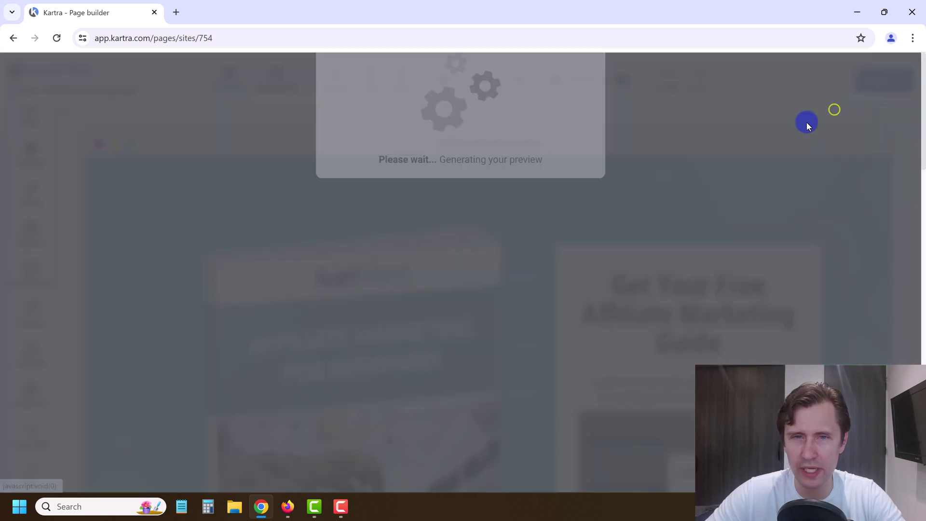
click(556, 109)
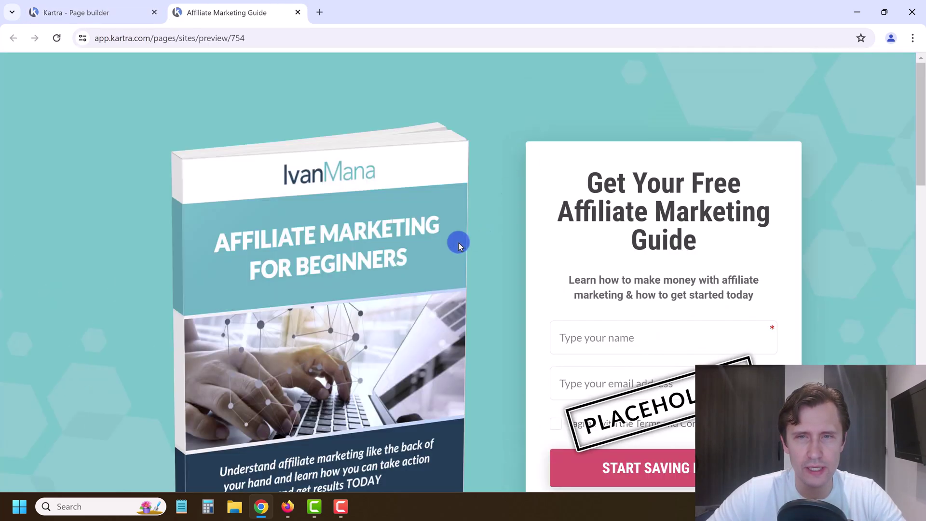
Examine the previewed page's hero, testimonials and opt-in section, and close the preview to return to the page builder
scroll(476, 249, down, 4)
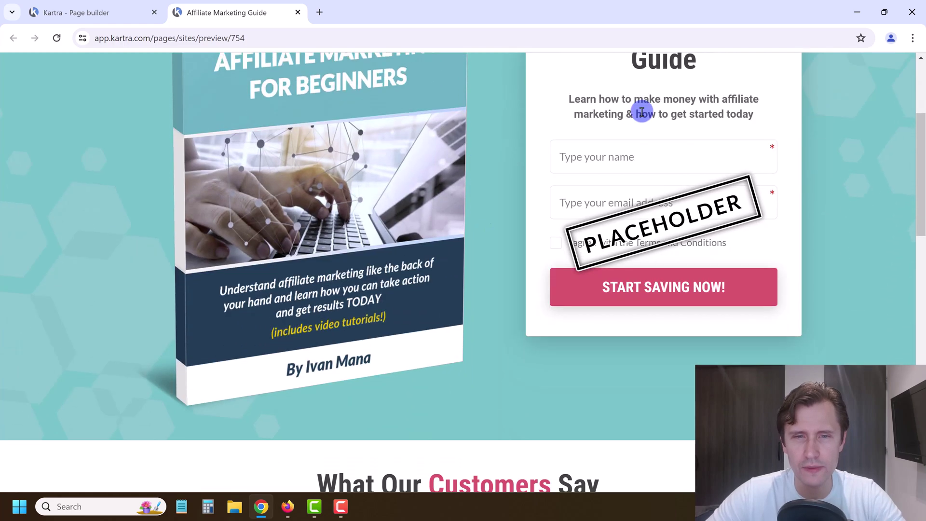
scroll(603, 169, up, 4)
double_click(626, 186)
click(574, 260)
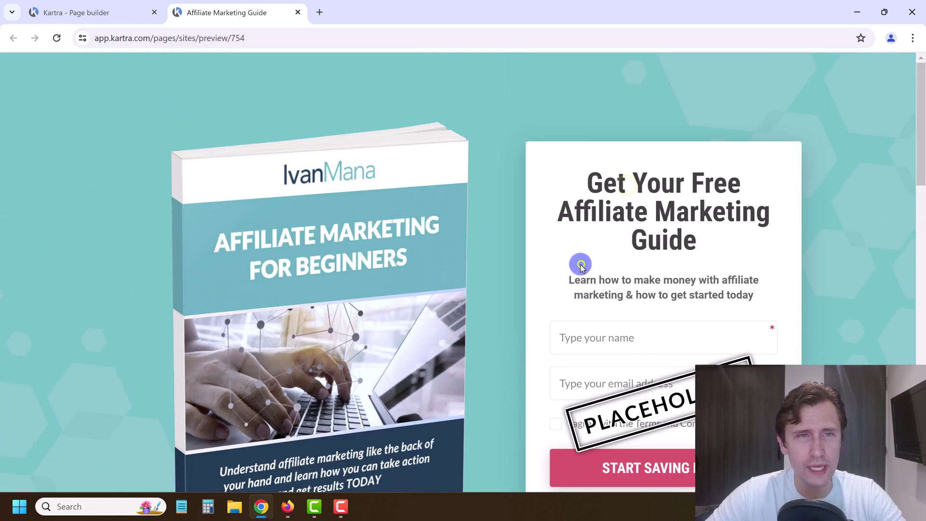
scroll(554, 256, down, 8)
scroll(529, 267, down, 15)
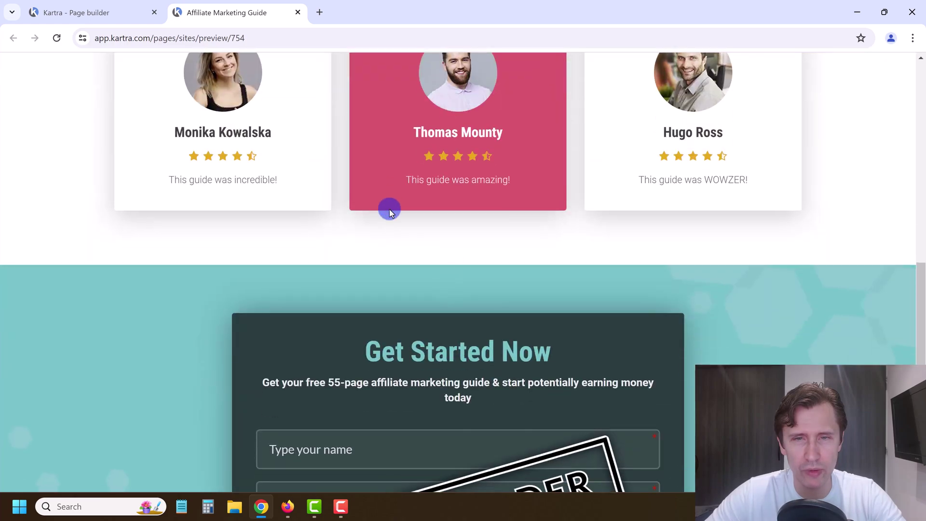
scroll(381, 323, up, 20)
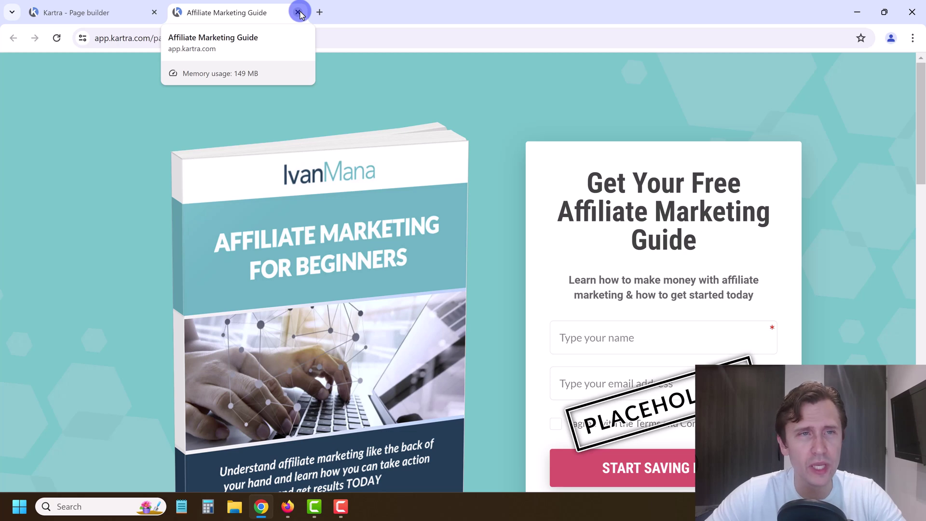
click(299, 12)
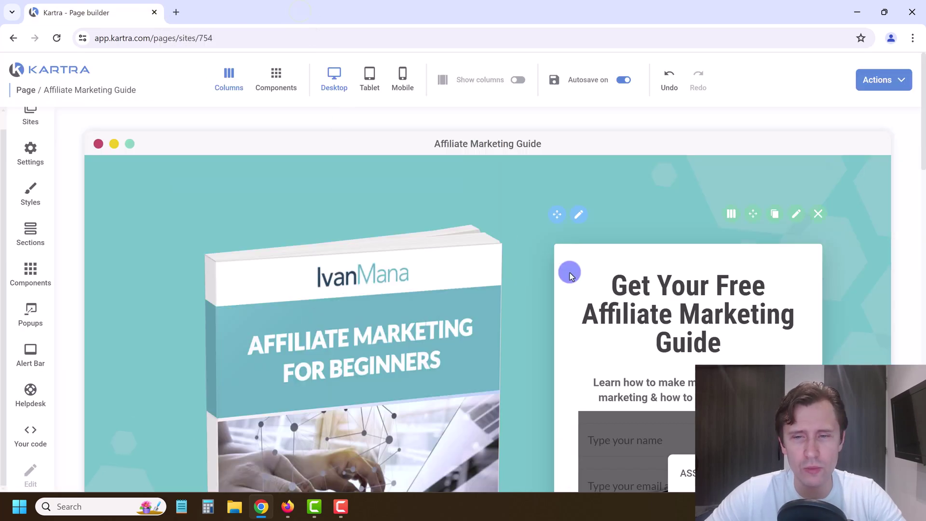
Add a solid squared button component to the hero's opt-in card, above the form
scroll(576, 318, down, 4)
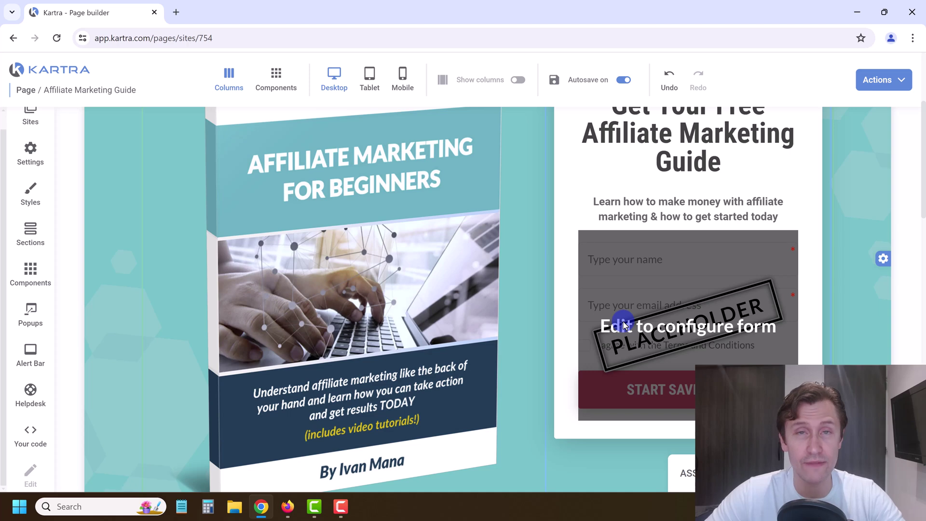
click(33, 270)
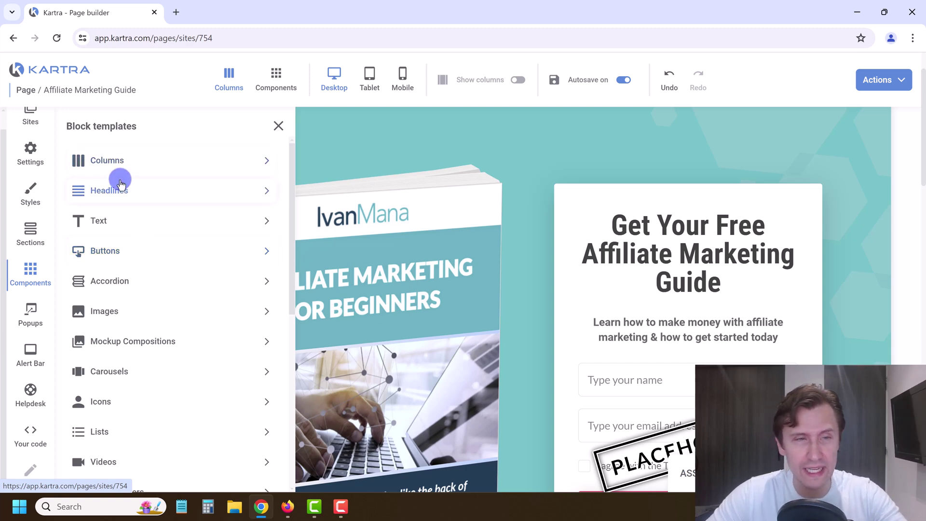
scroll(124, 289, down, 5)
scroll(127, 318, up, 5)
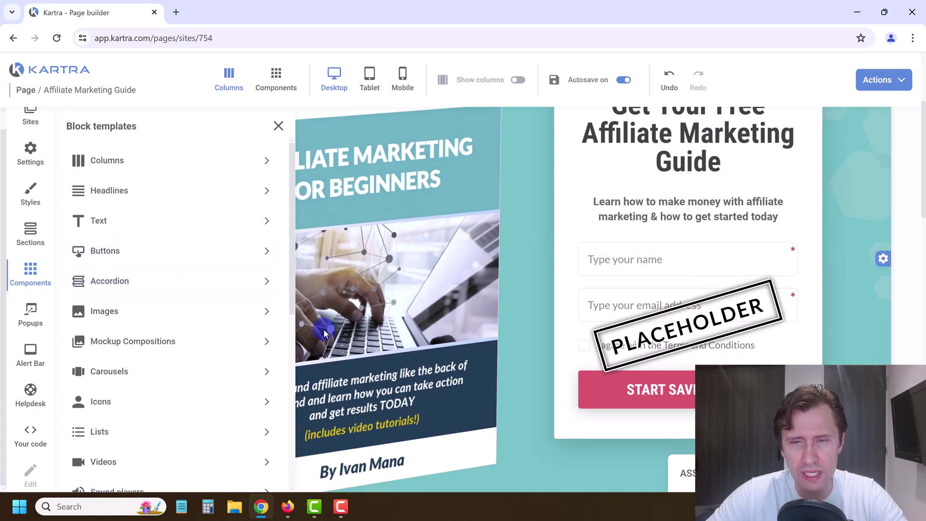
drag(99, 251, 129, 252)
click(128, 251)
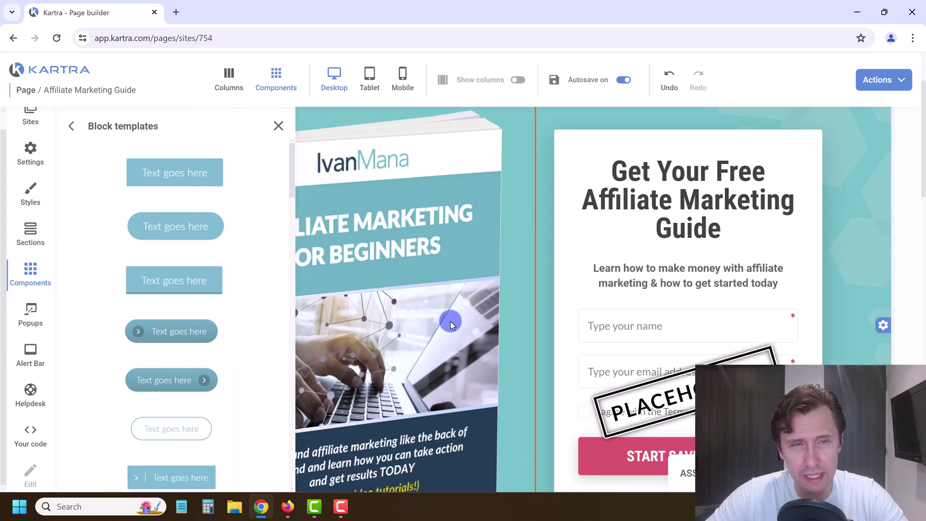
drag(145, 175, 679, 344)
scroll(680, 318, down, 2)
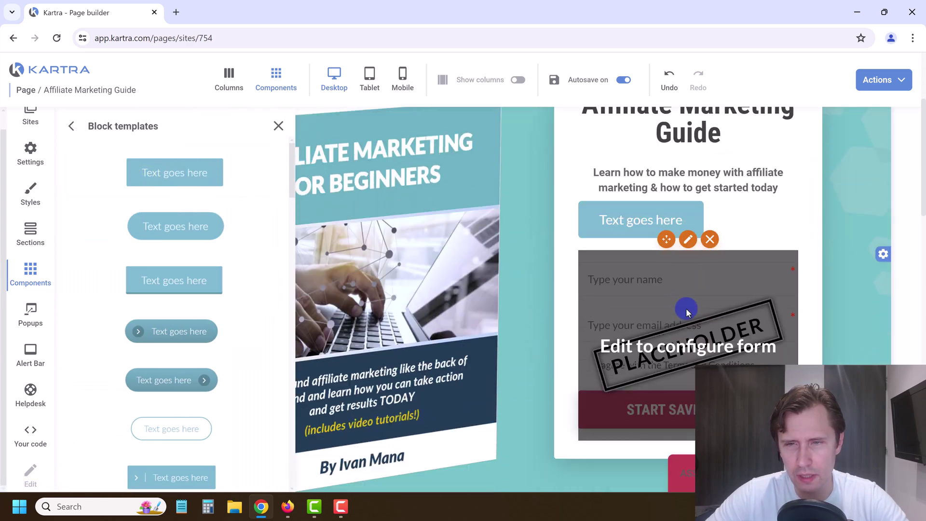
Move the new button below the form in the opt-in card
click(643, 146)
scroll(671, 213, up, 1)
drag(607, 193, 666, 434)
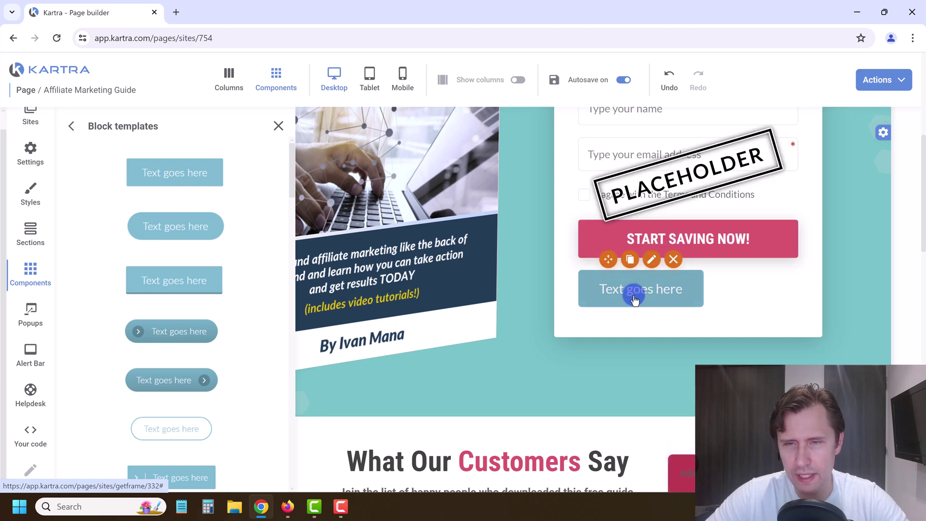
scroll(641, 289, up, 3)
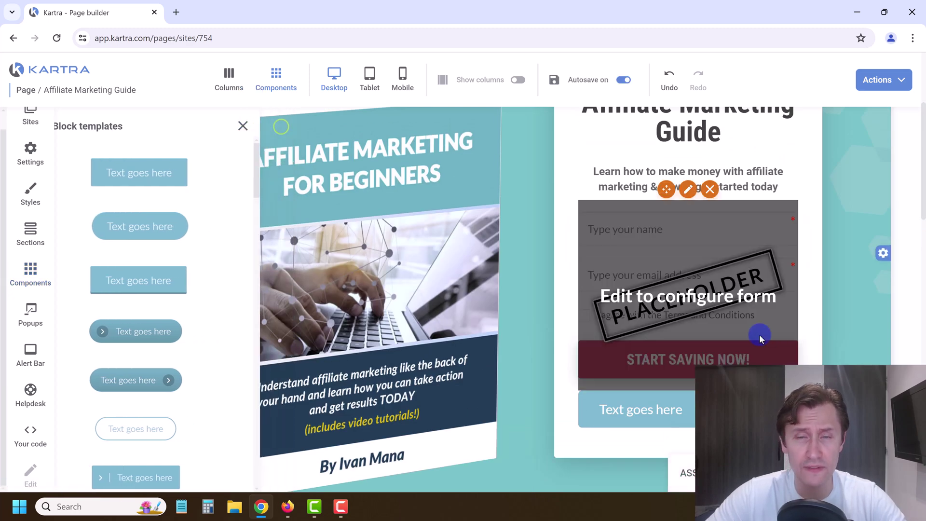
Try linking the new button to pop an opt-in form, browse the pop-up templates and exit without adding one
mouse_move(616, 411)
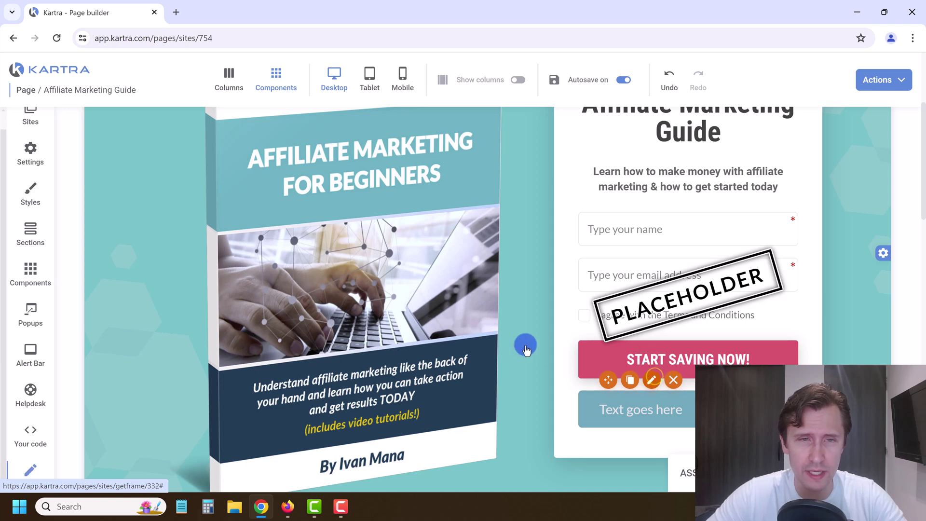
click(651, 380)
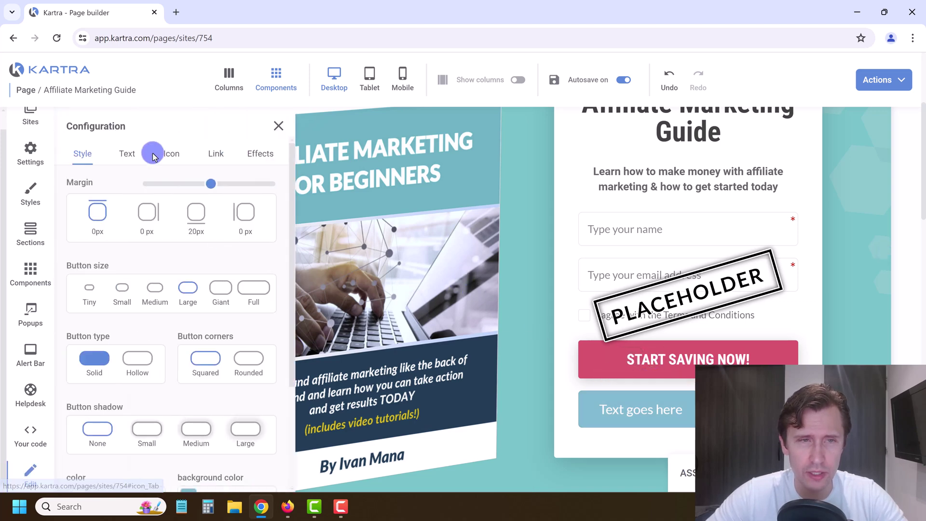
click(216, 156)
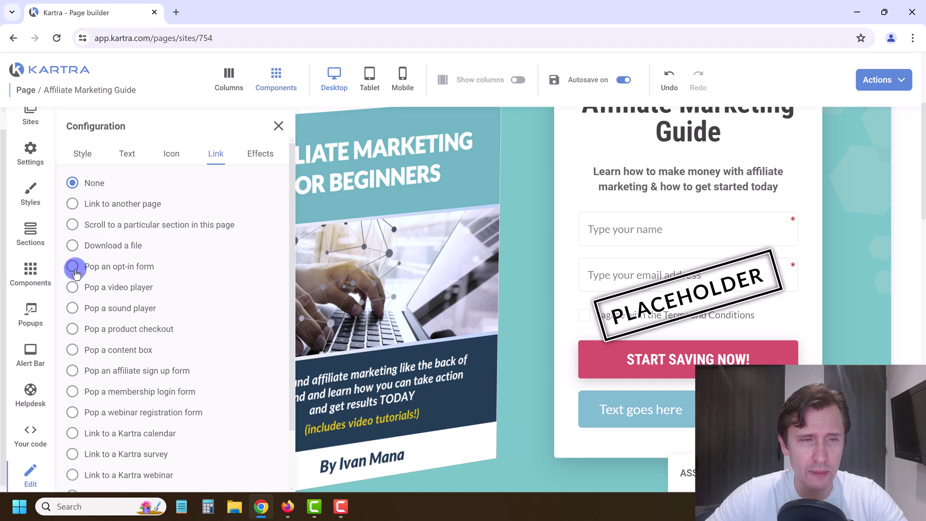
click(124, 269)
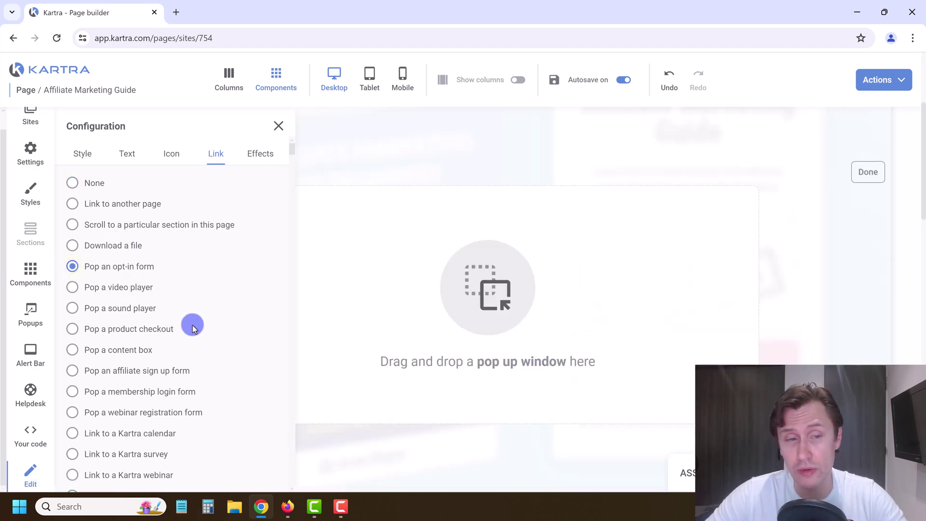
scroll(193, 328, down, 10)
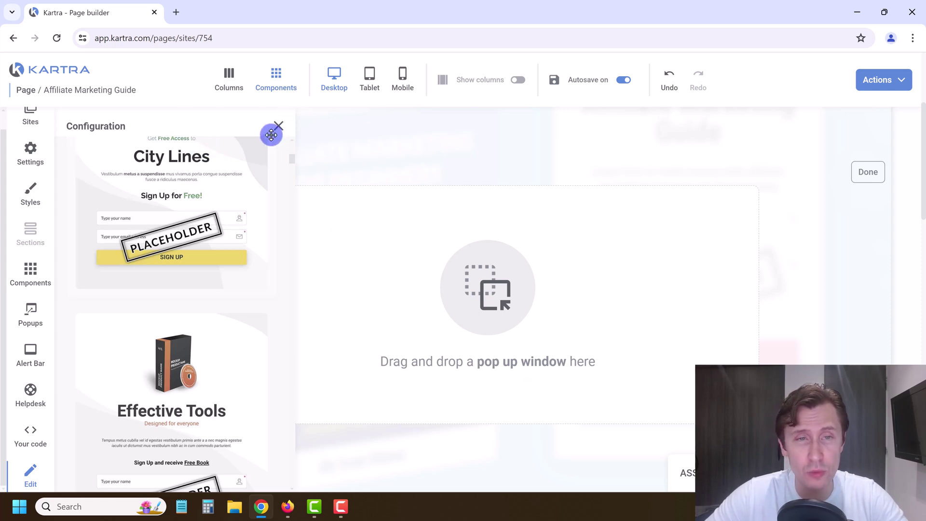
click(278, 128)
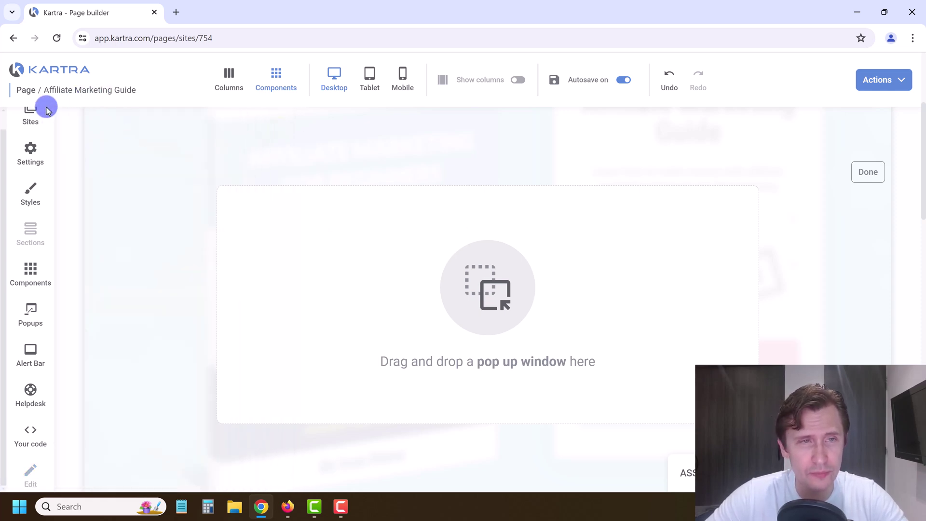
click(856, 164)
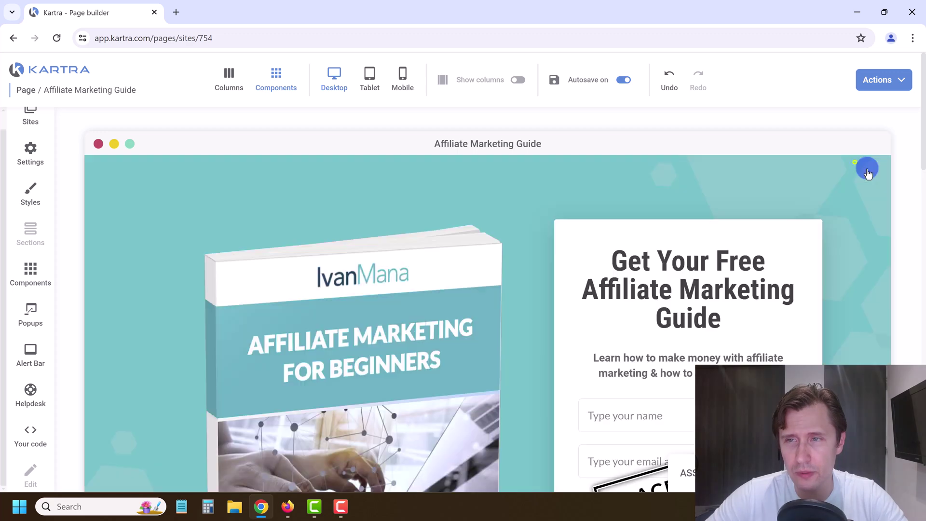
Delete the "Text goes here" button below the opt-in form
scroll(702, 290, down, 5)
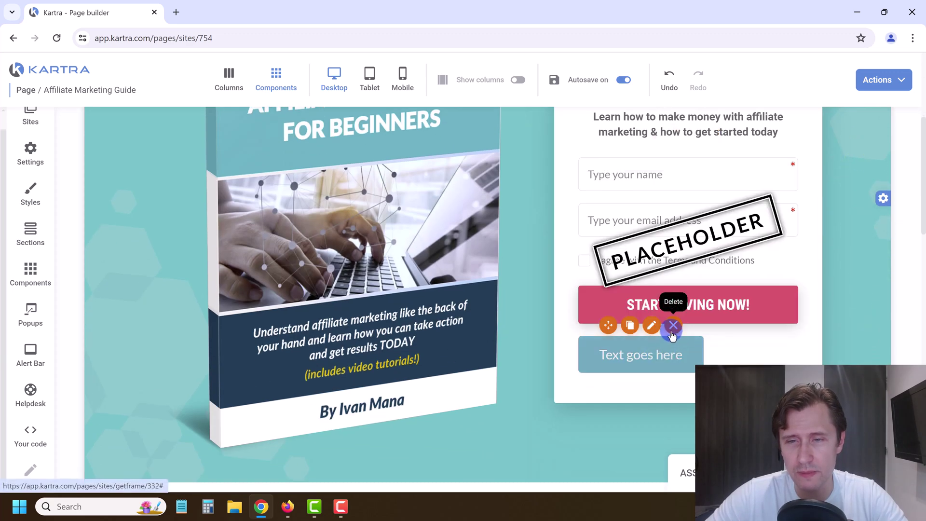
scroll(710, 161, up, 3)
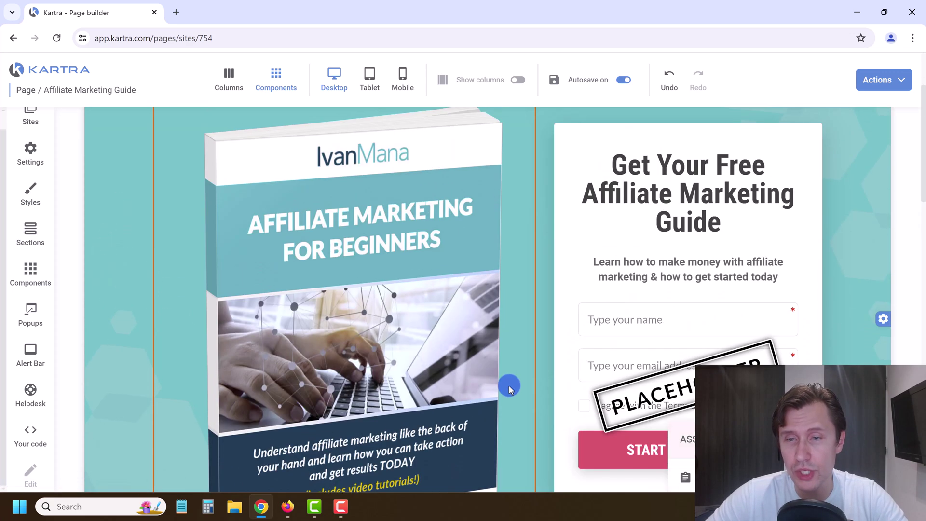
scroll(627, 314, down, 3)
Publish the page live, get its direct page link and copy the link
scroll(796, 217, up, 7)
click(902, 77)
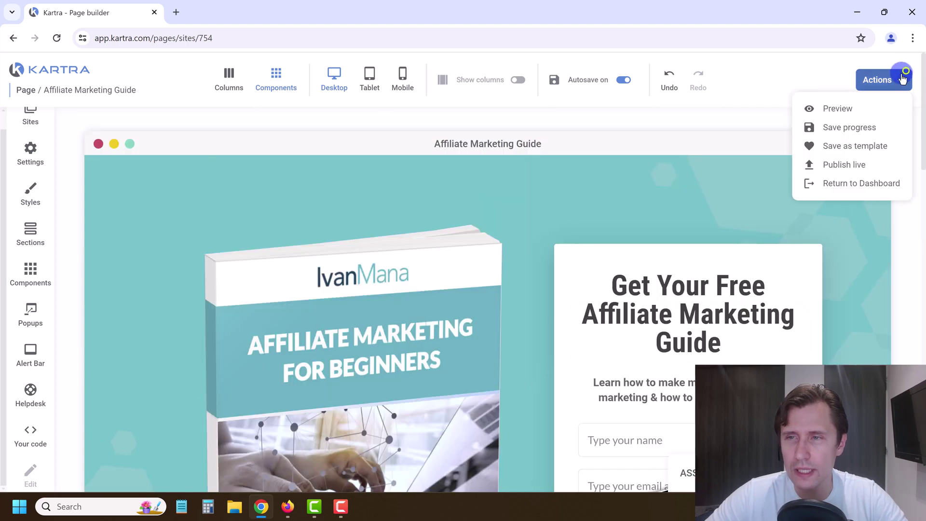
click(852, 167)
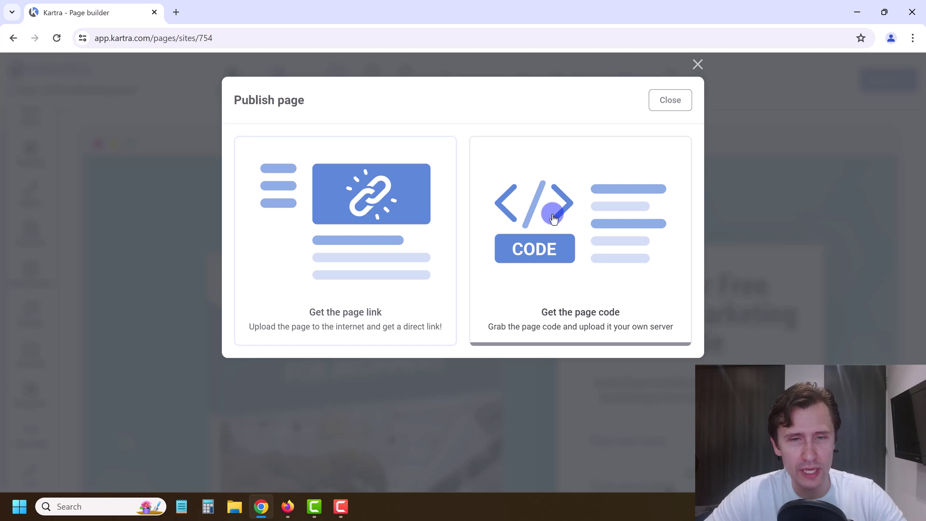
click(373, 237)
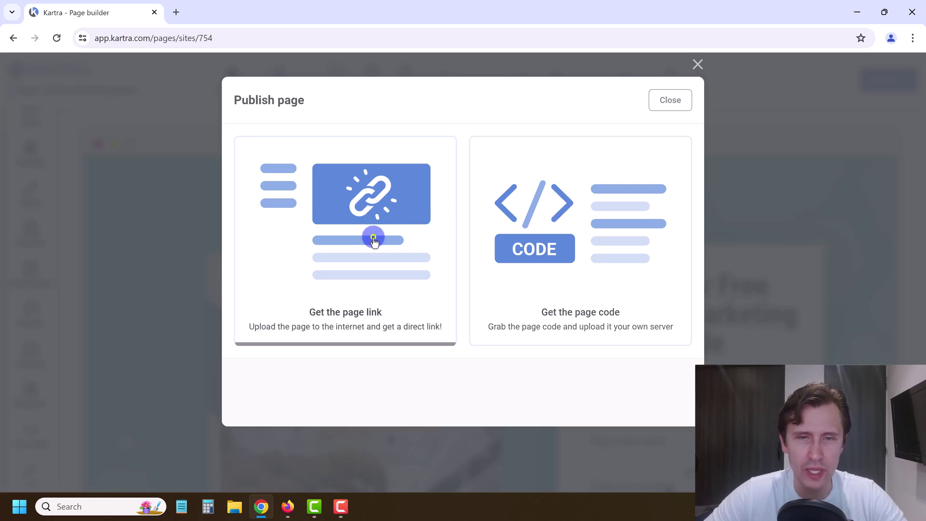
click(421, 405)
key(ctrl+c)
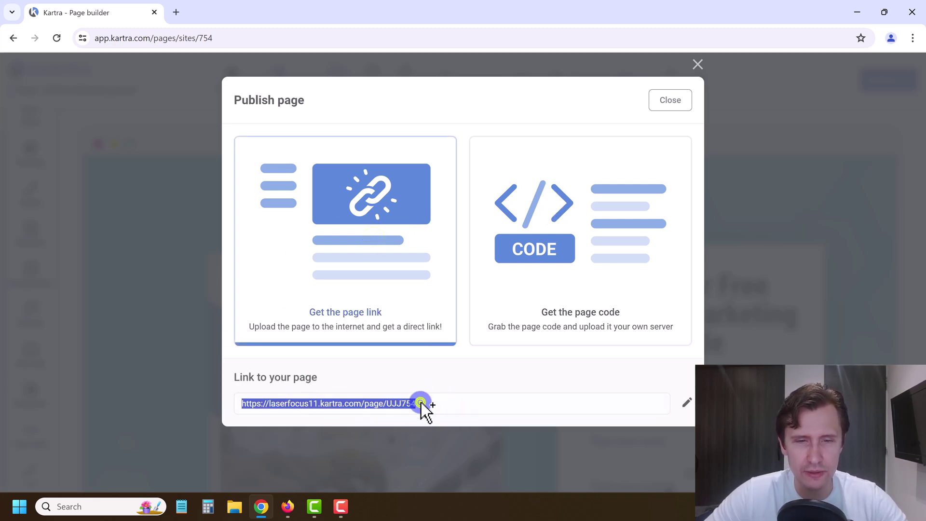
Open the copied page link in a new browser tab, examine the live page down to its footer and close it
click(178, 11)
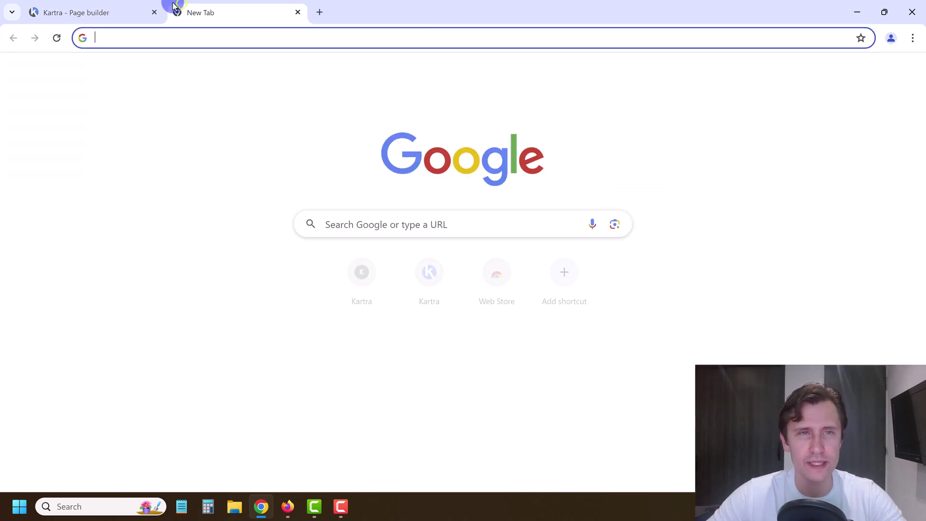
key(ctrl+v)
key(Return)
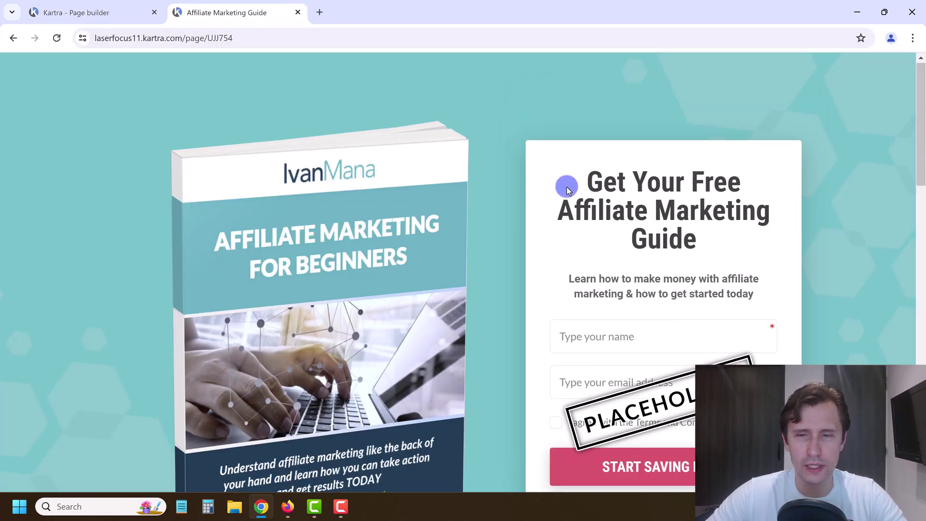
scroll(543, 176, down, 15)
scroll(478, 173, down, 5)
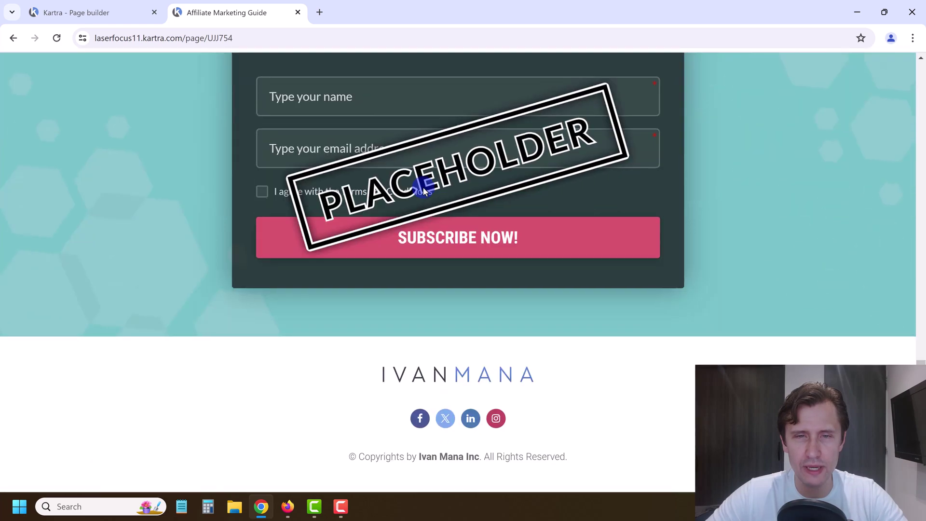
scroll(423, 187, up, 20)
click(297, 13)
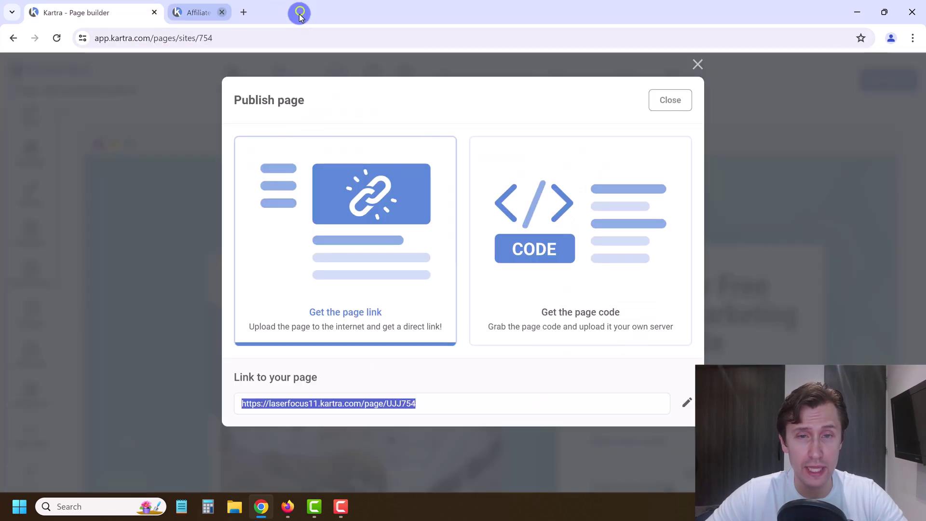
Examine the page's embed code and file download option, and close the publishing dialog
click(556, 284)
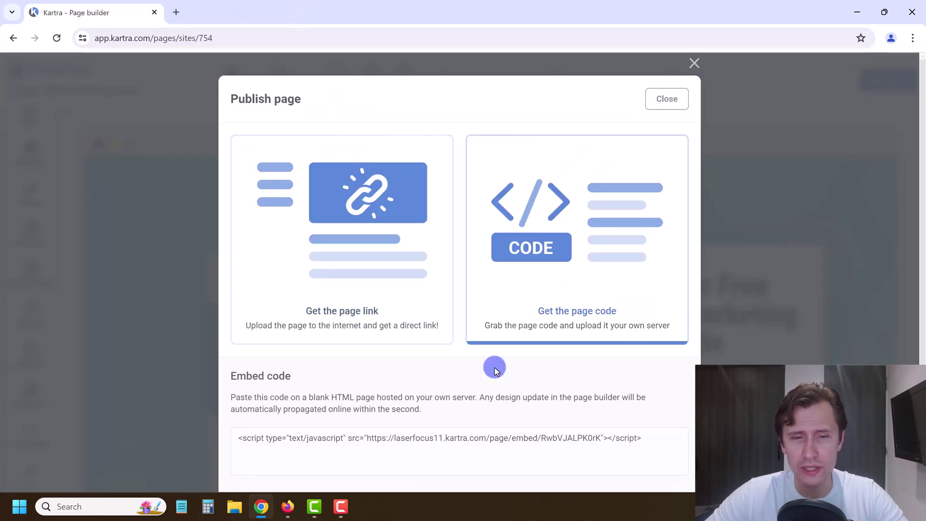
scroll(492, 365, down, 1)
drag(645, 379, 233, 380)
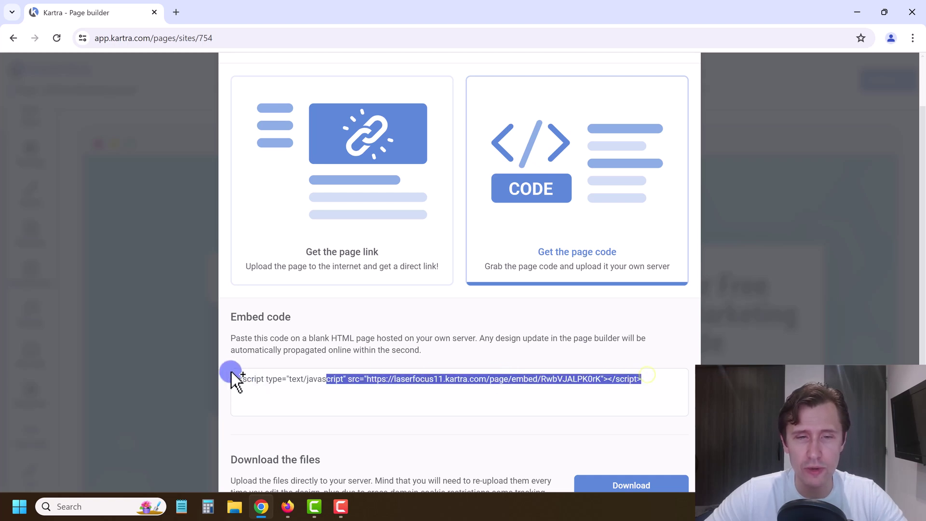
scroll(411, 343, down, 1)
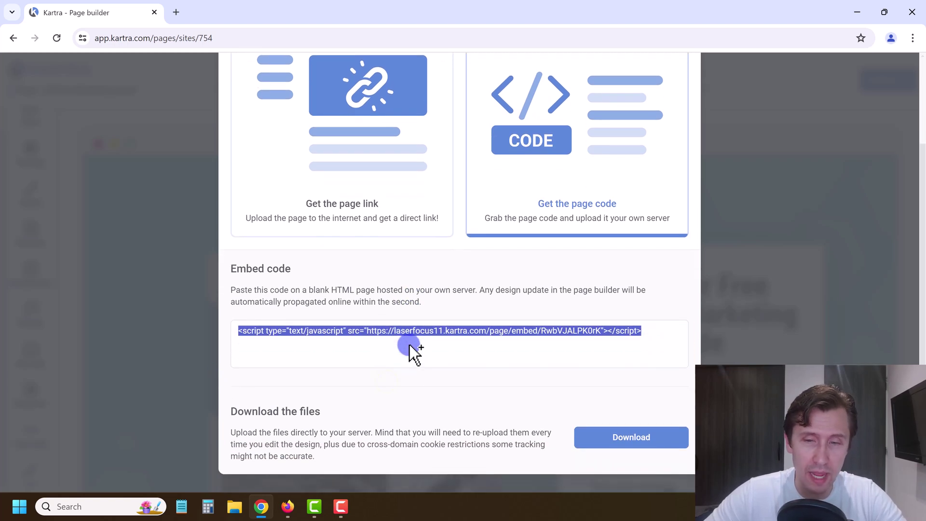
scroll(415, 350, up, 2)
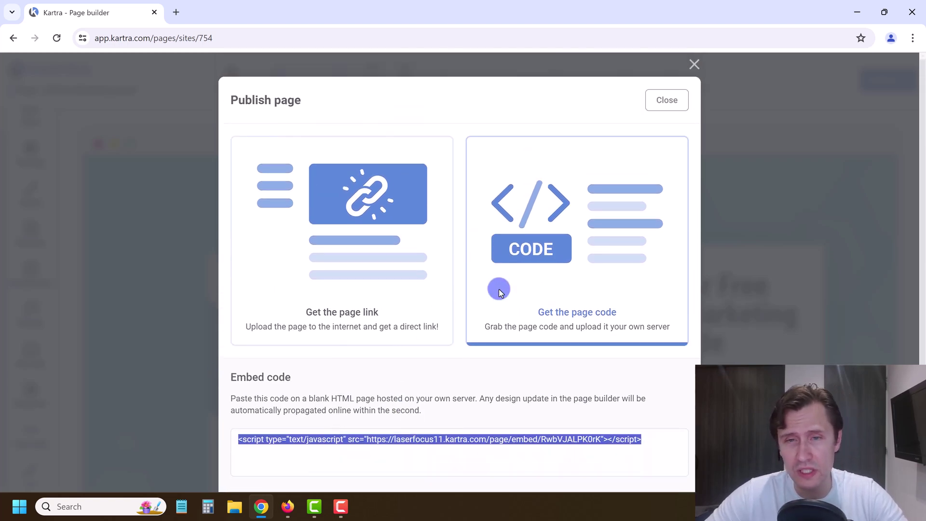
click(672, 107)
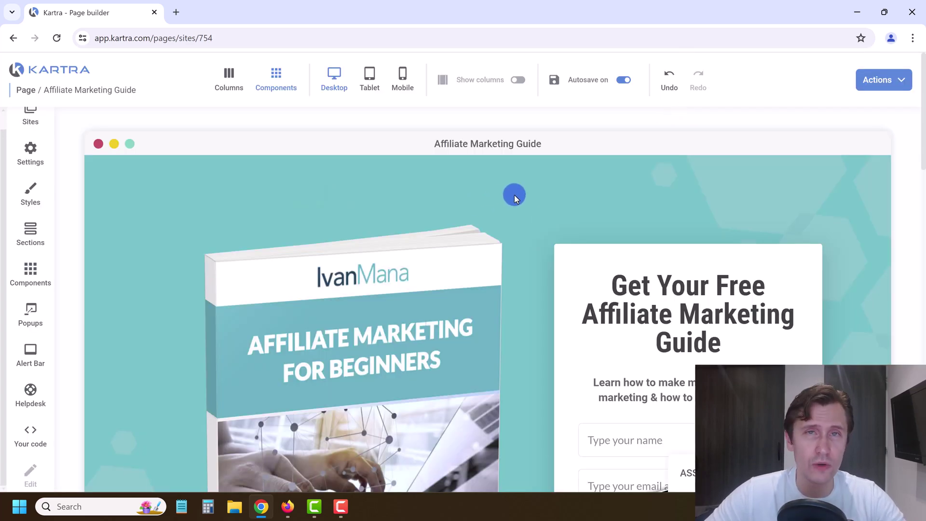
Return to the dashboard and filter the page template gallery by Thank You Pages
click(897, 82)
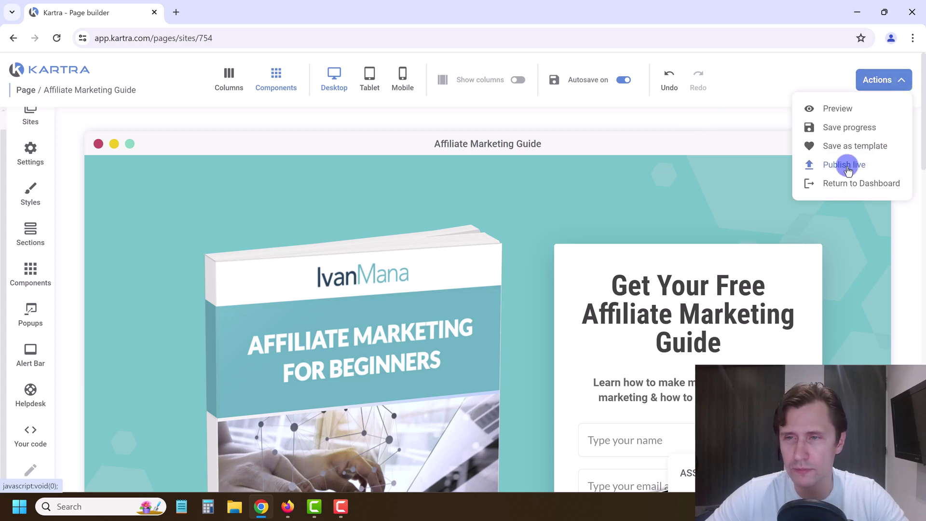
click(832, 183)
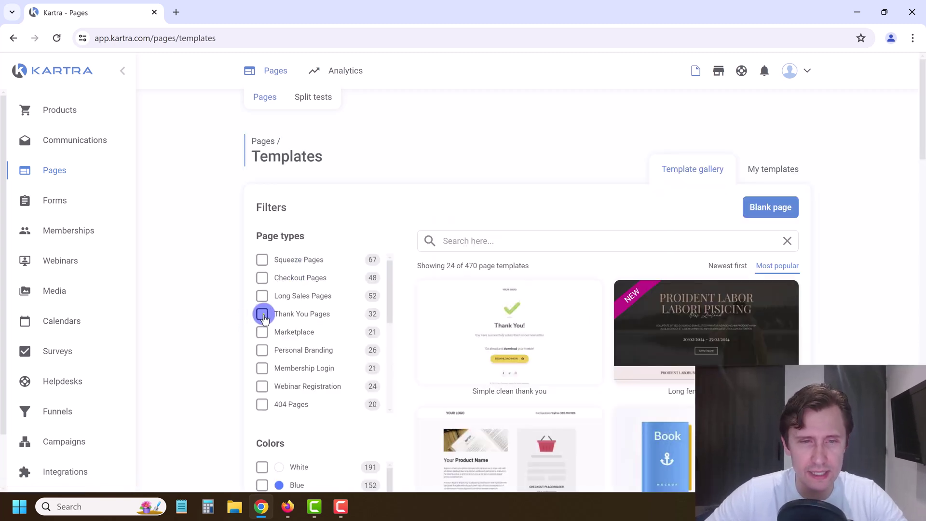
click(263, 315)
scroll(641, 229, down, 3)
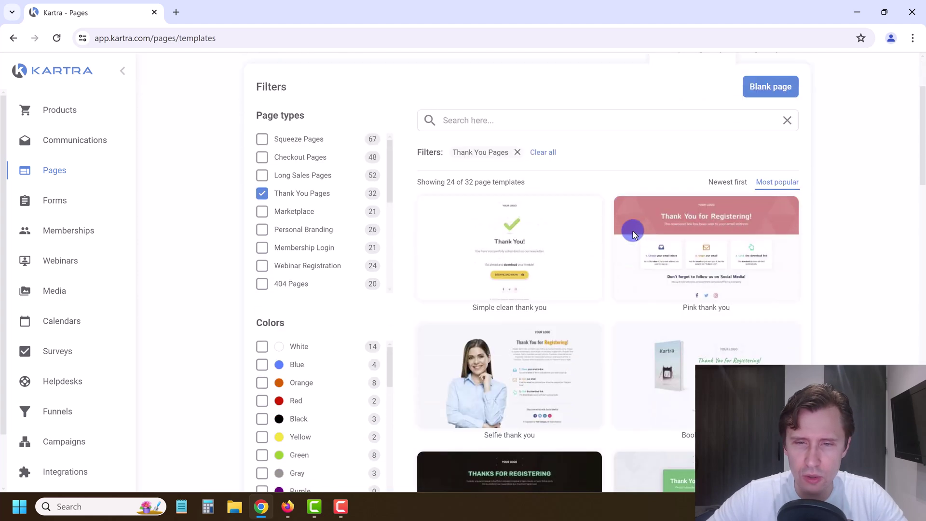
scroll(658, 313, up, 3)
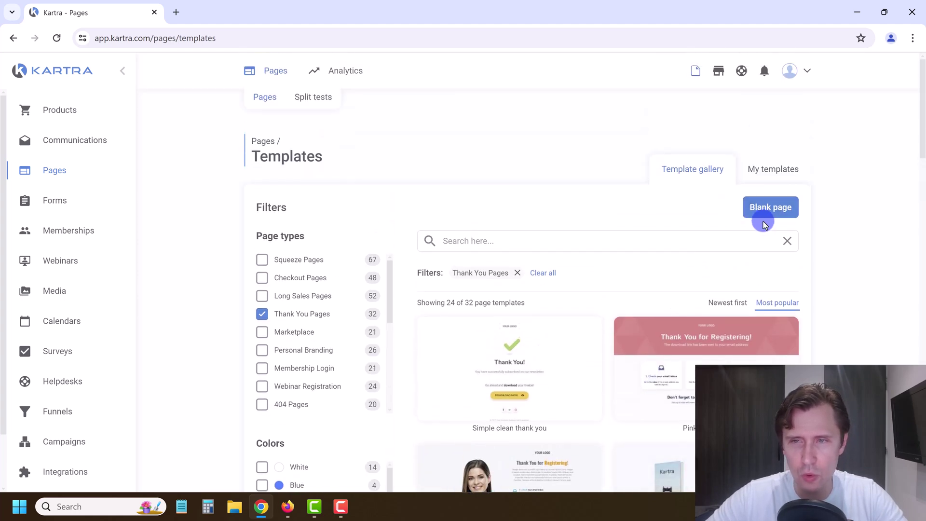
scroll(683, 262, down, 5)
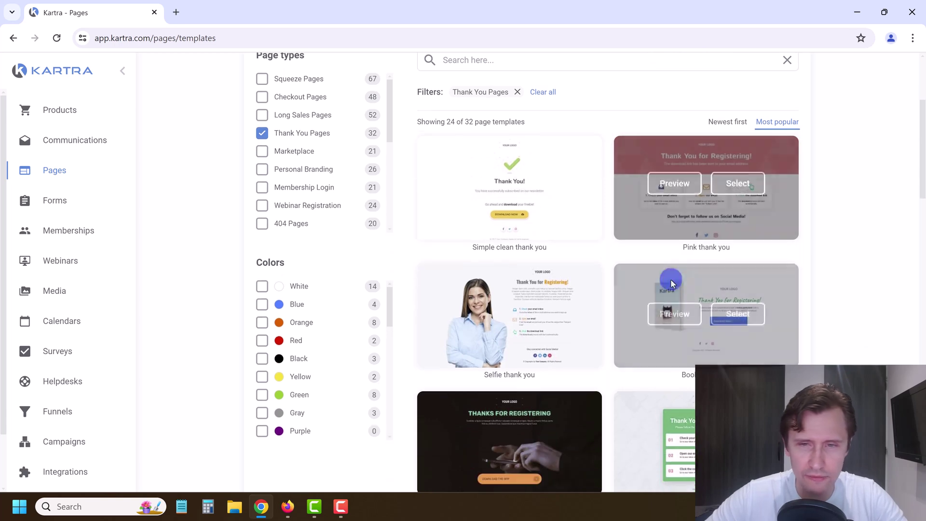
scroll(591, 304, down, 1)
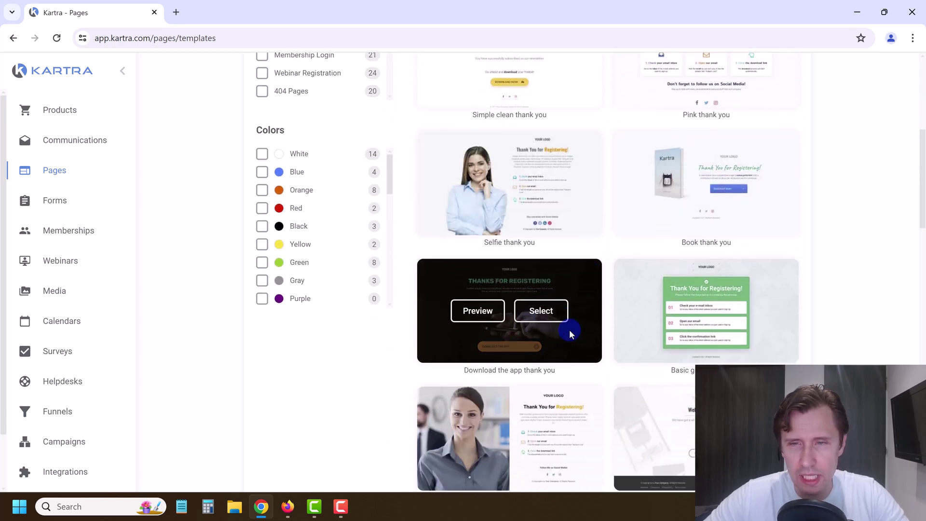
Browse the thank you page templates and select the "Simple clean thank you" template
scroll(569, 324, down, 1)
scroll(570, 333, down, 2)
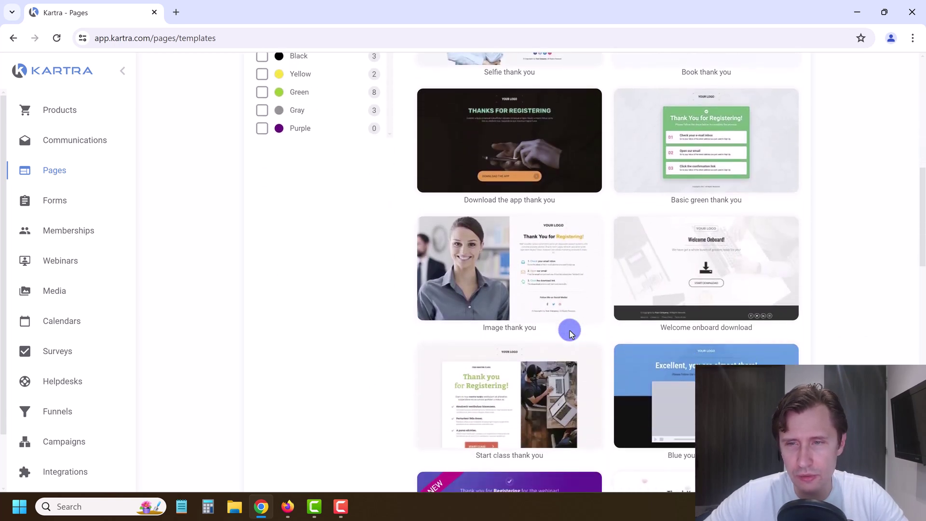
scroll(618, 279, down, 4)
scroll(620, 279, down, 1)
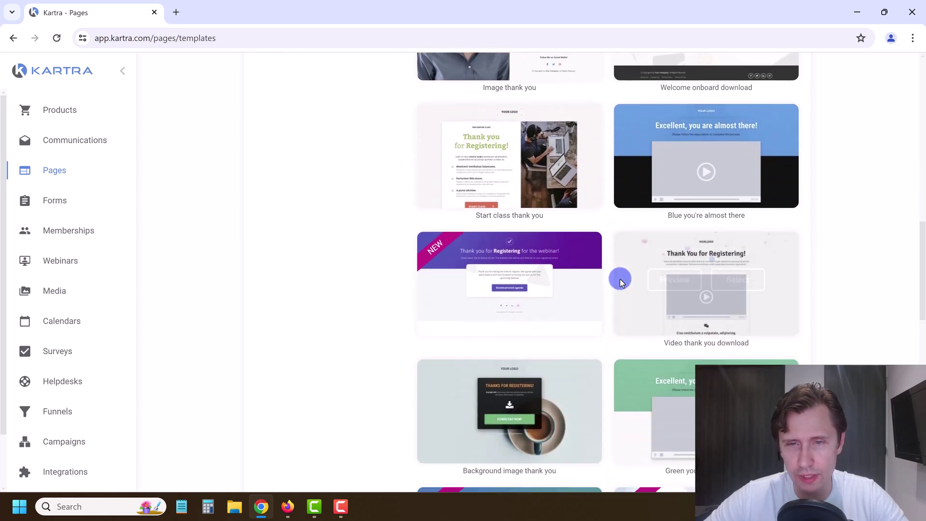
scroll(594, 318, down, 1)
scroll(592, 333, up, 10)
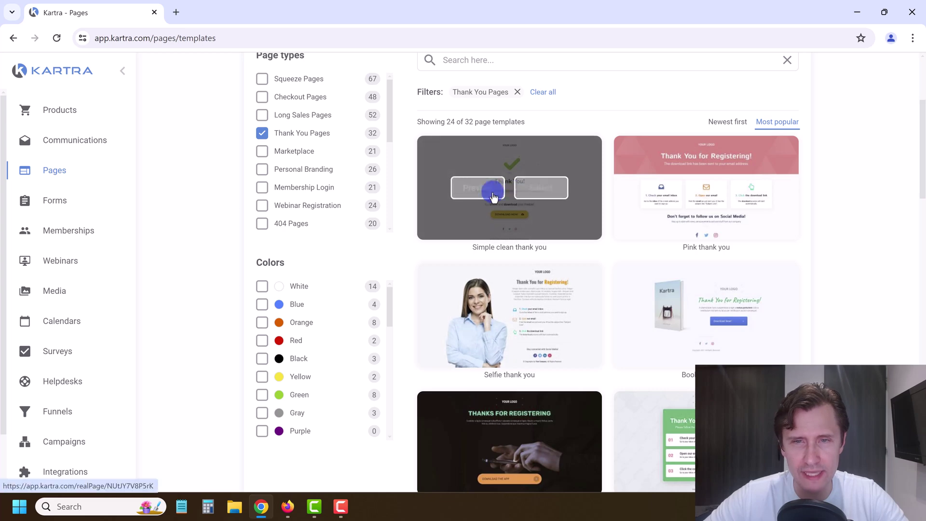
click(542, 189)
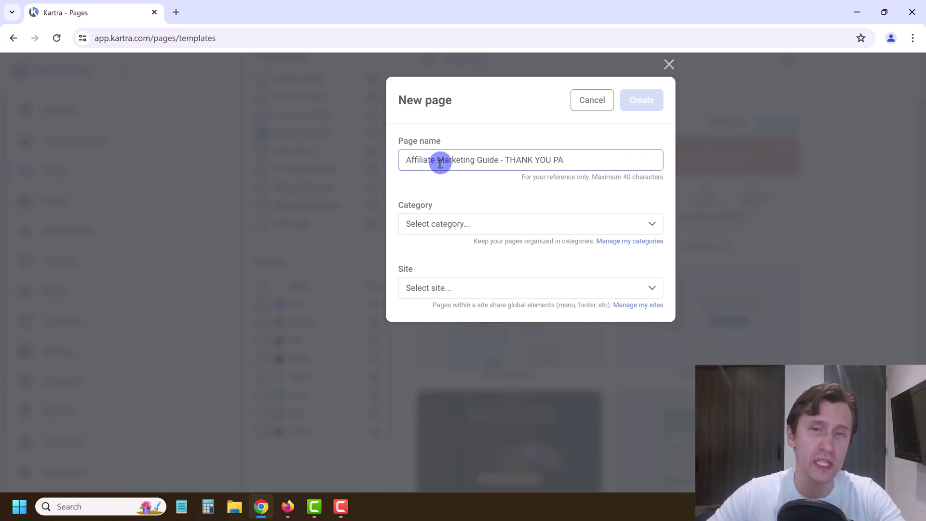
Create the page as "Affiliate Marketing Guide - TY Page" in category Online Marketing and site Affiliate Marketing Training
click(554, 161)
drag(531, 159, 518, 163)
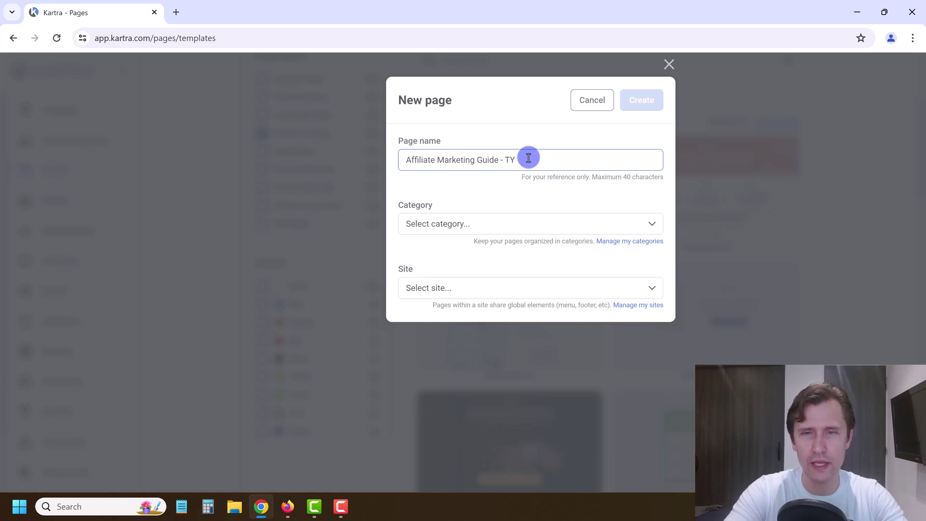
click(423, 235)
click(428, 315)
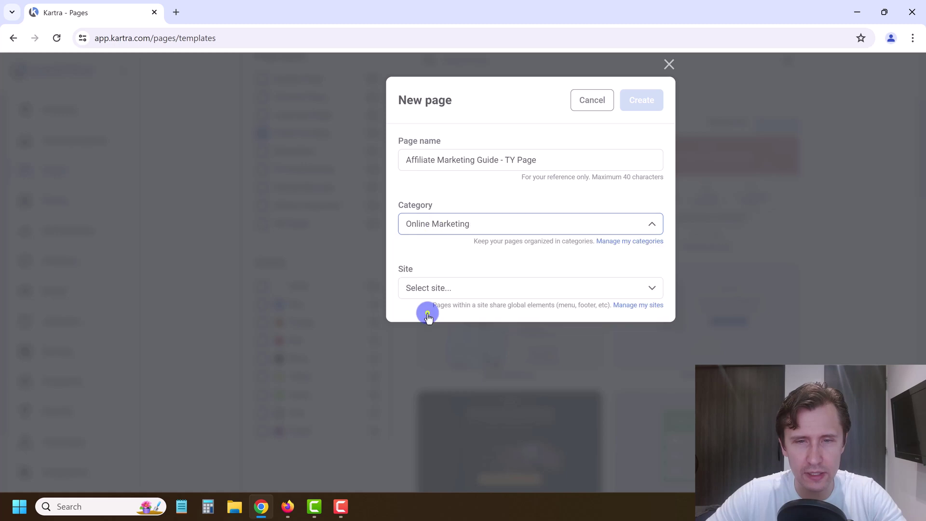
click(429, 295)
click(449, 356)
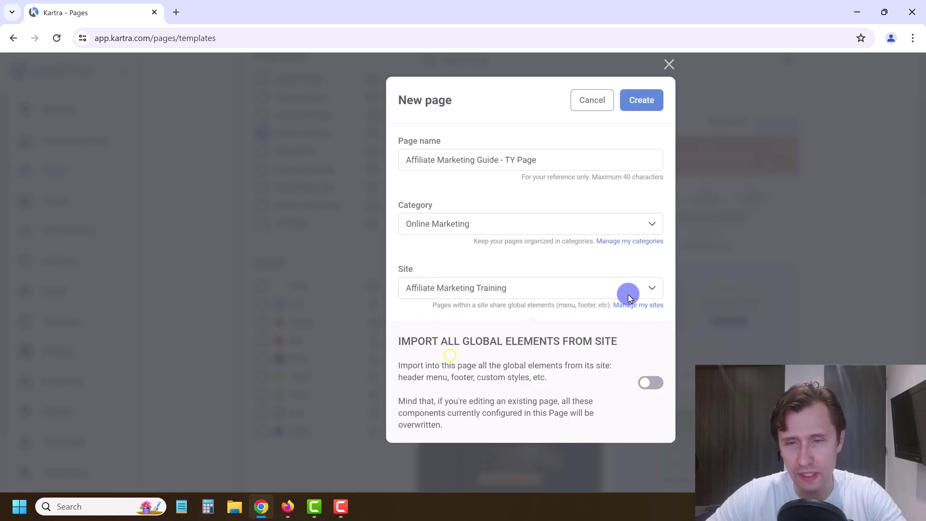
click(643, 99)
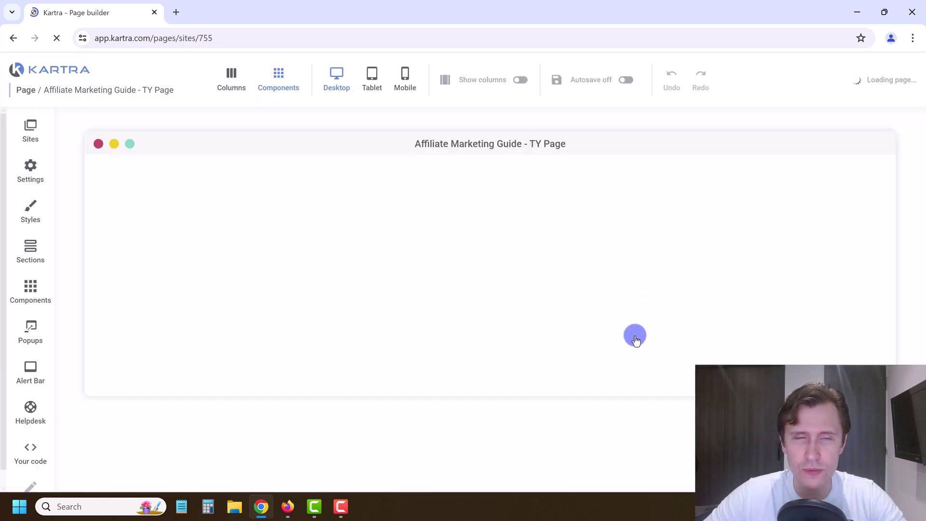
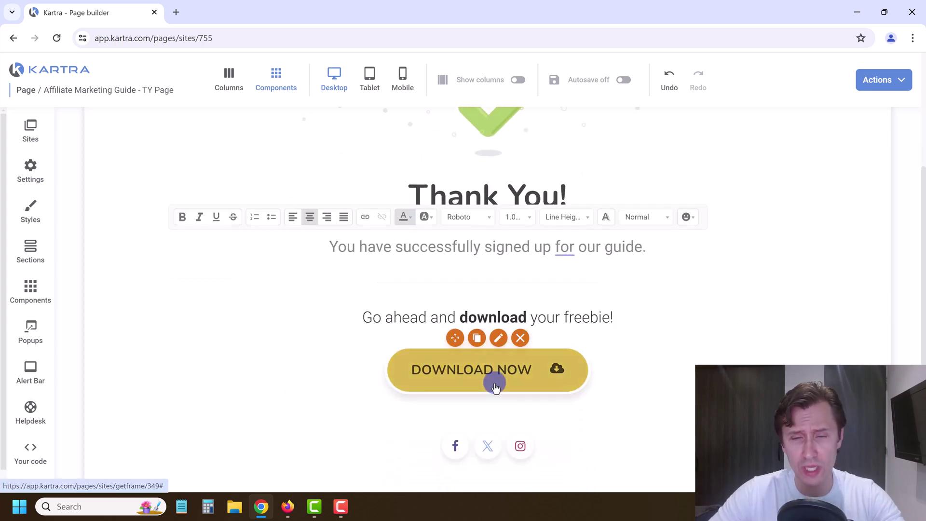
Edit the DOWNLOAD NOW button and set its link action to "Download a file"
click(498, 341)
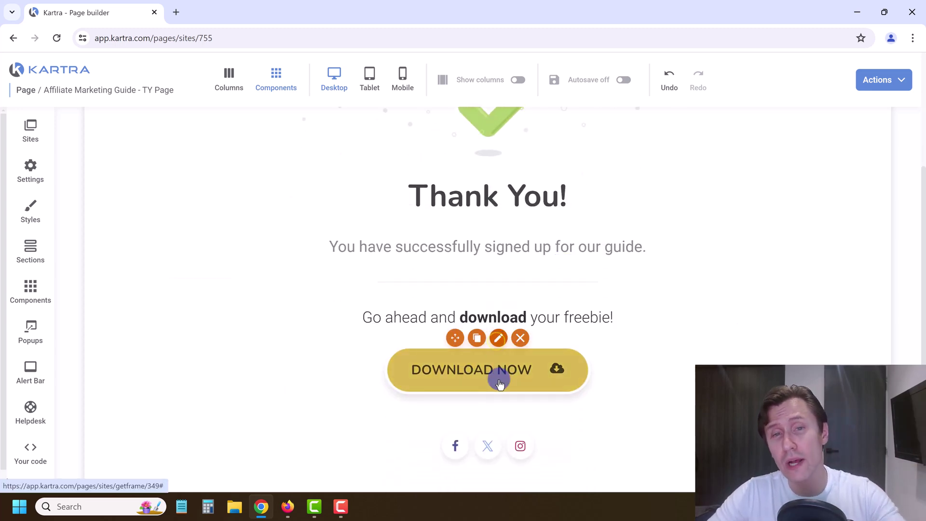
click(497, 339)
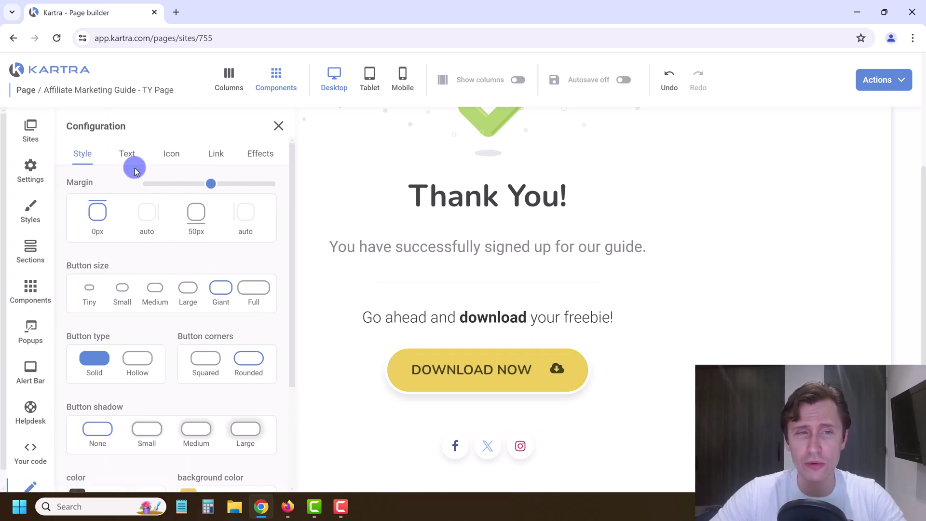
click(210, 156)
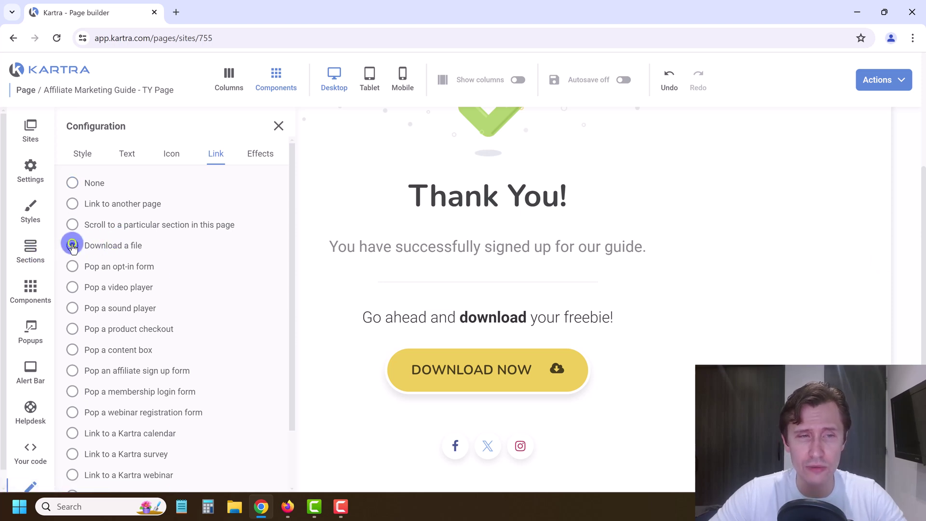
Attach the Affiliate Marketing for Beginners Guide PDF from the documents library as the button's download file and apply the link settings
scroll(161, 420, down, 3)
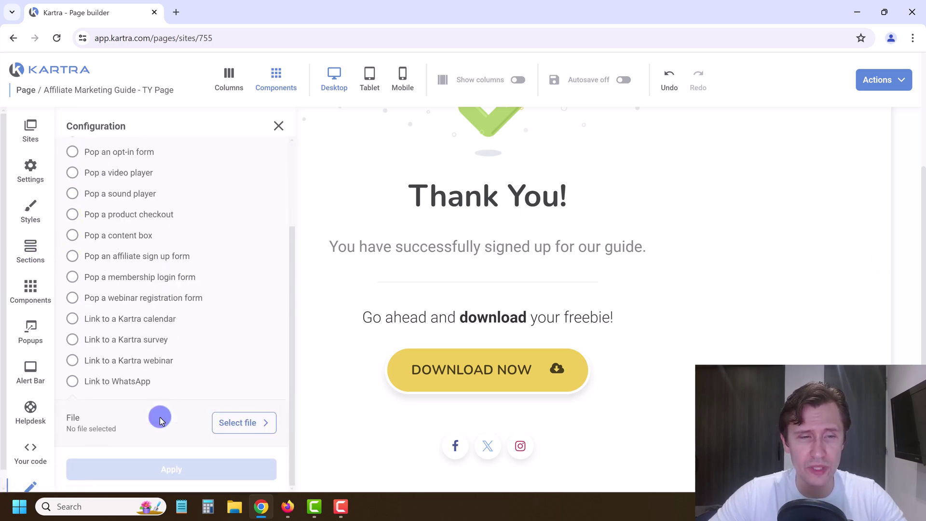
click(237, 433)
click(311, 394)
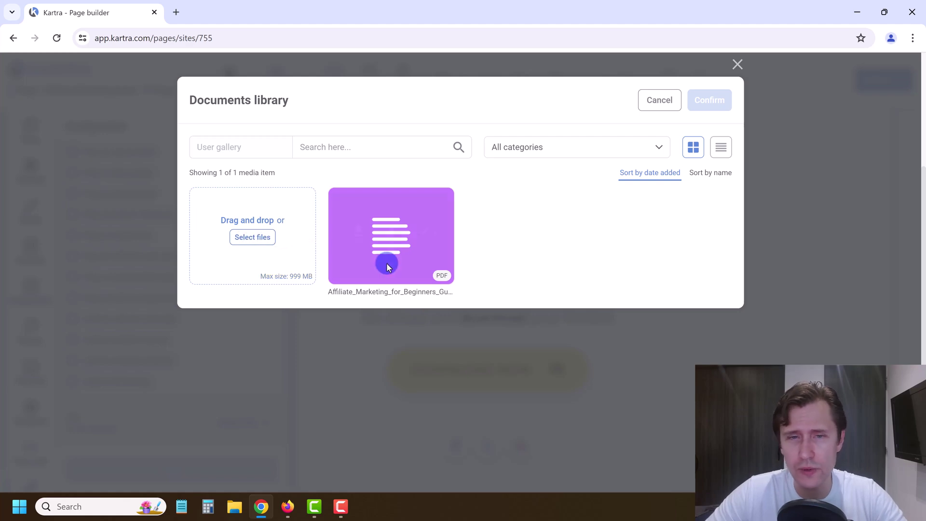
click(423, 238)
click(695, 101)
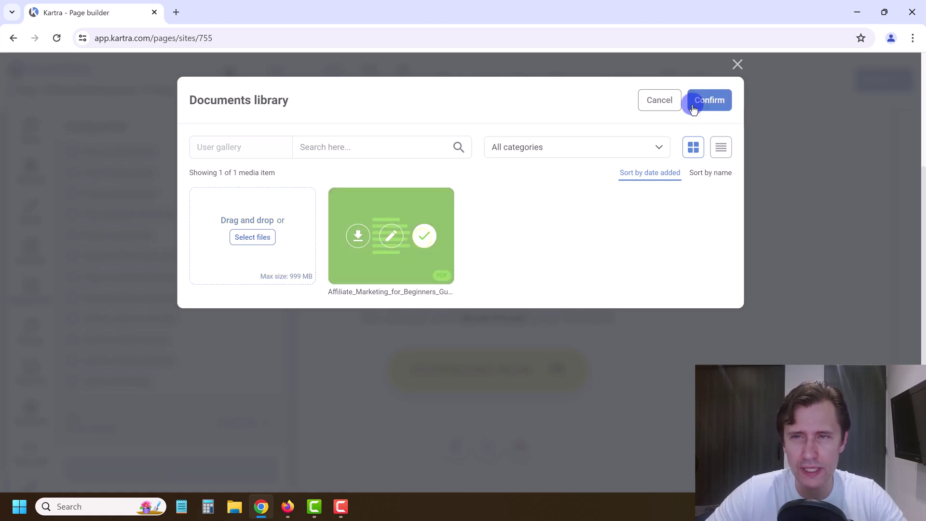
click(461, 388)
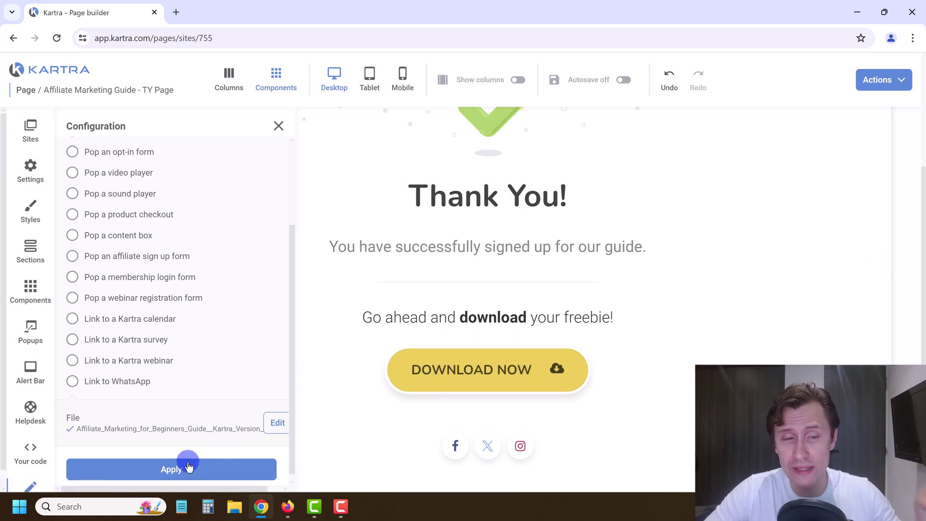
click(176, 470)
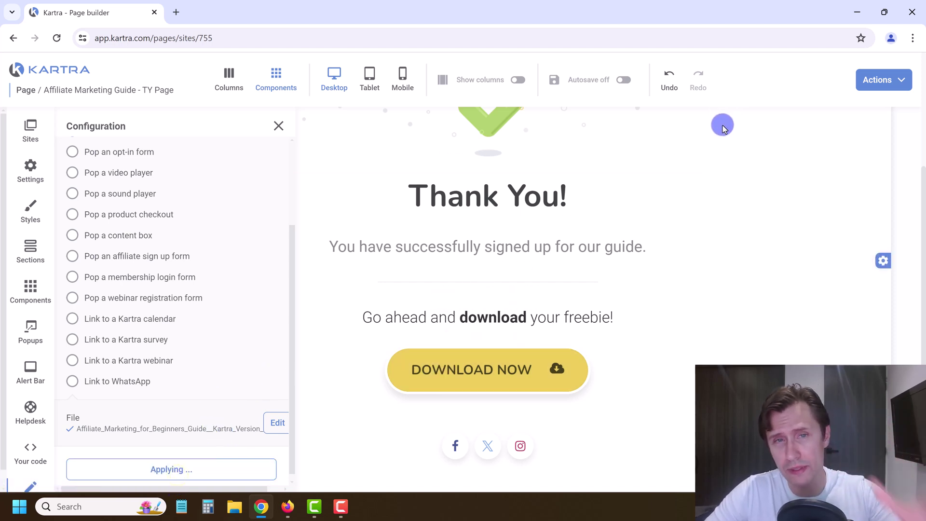
click(278, 128)
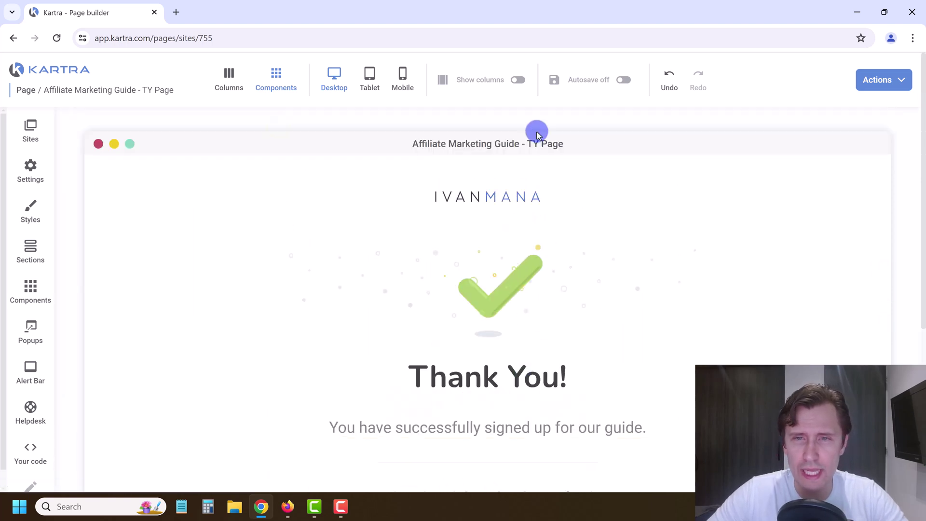
Replace the "Your Company Name" placeholder in the footer's copyright line with "Ivan Mana Inc."
scroll(555, 197, down, 5)
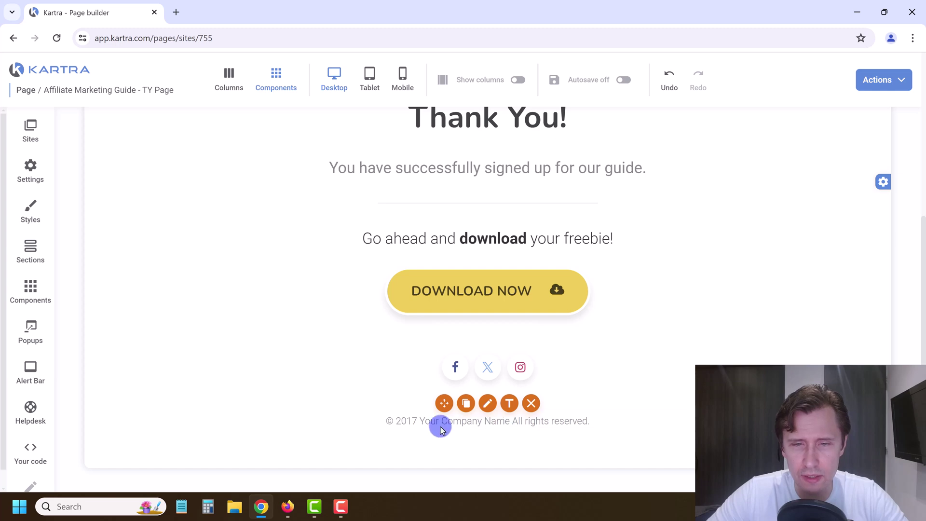
click(442, 424)
drag(508, 420, 419, 420)
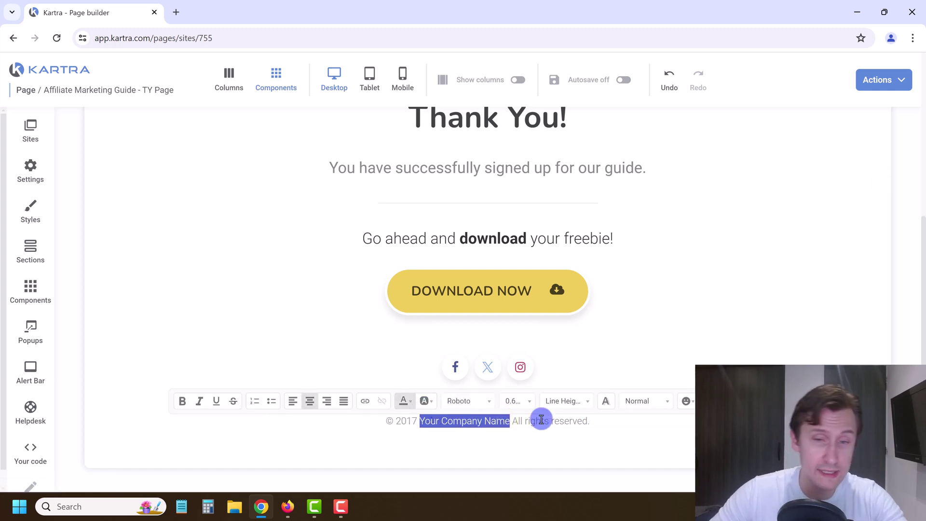
text(Ivan Mana Inc.)
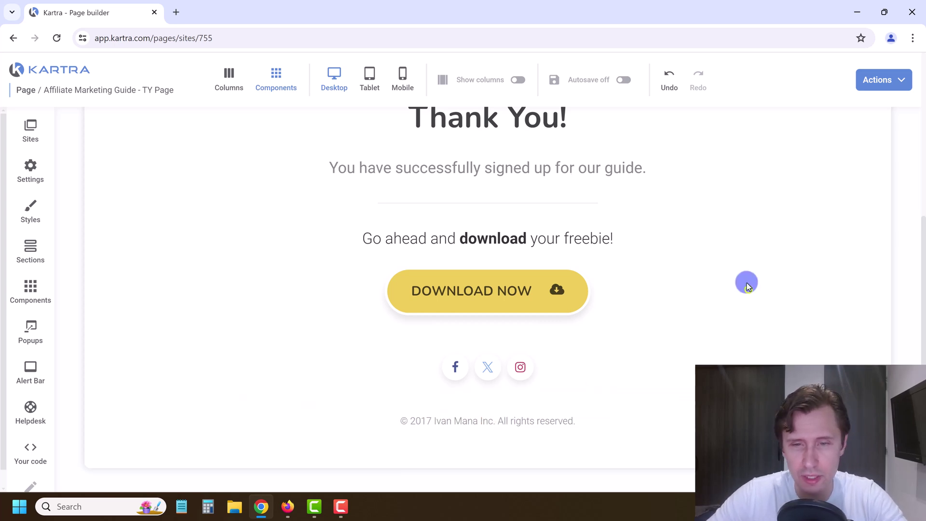
Save the progress of the thank you page
scroll(746, 285, up, 4)
click(898, 81)
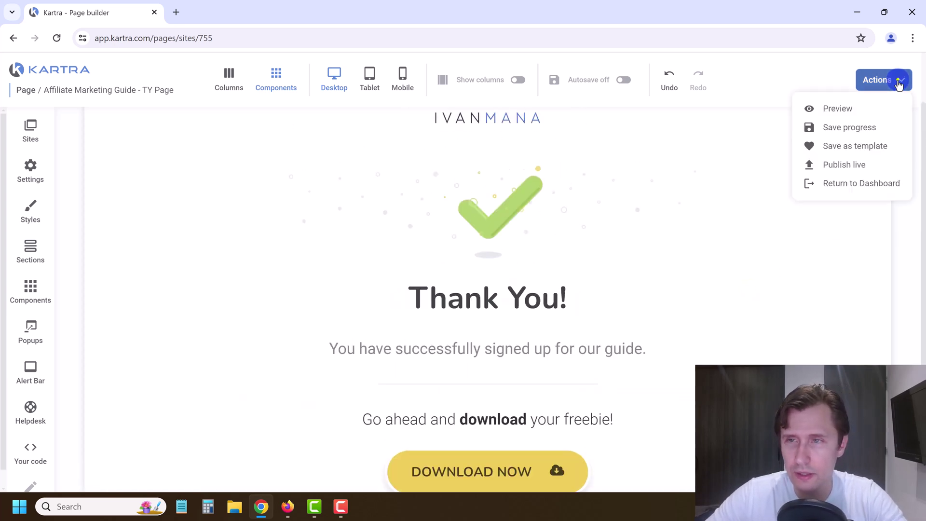
click(835, 128)
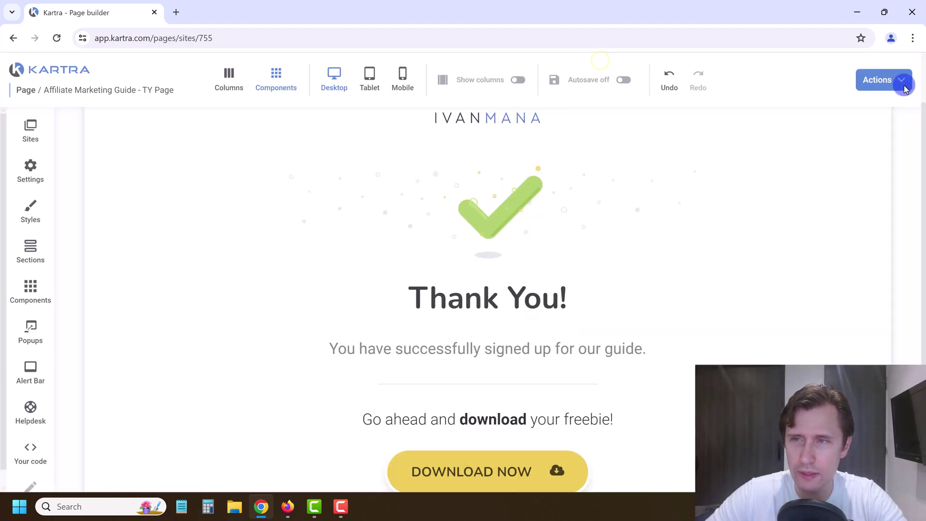
Publish the thank you page live, get its direct page link and copy the link
click(902, 80)
click(854, 164)
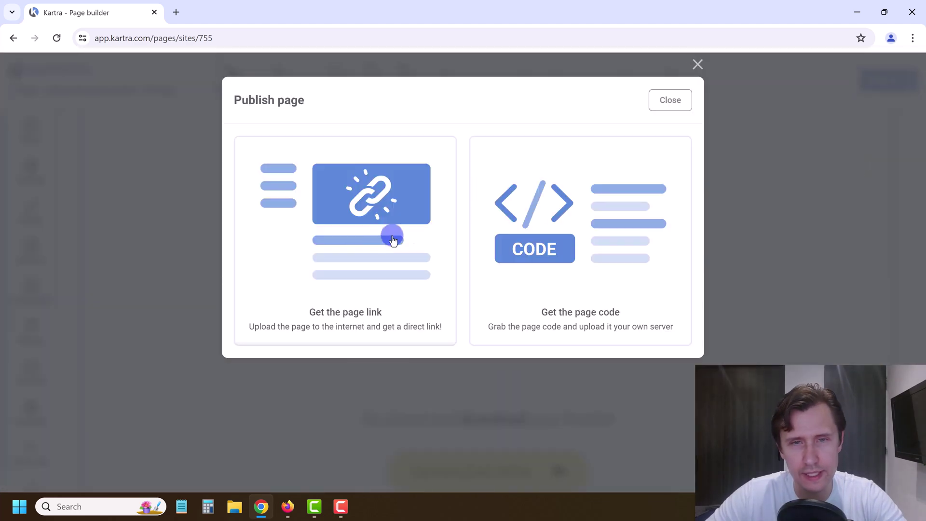
click(333, 286)
click(357, 408)
key(ctrl+c)
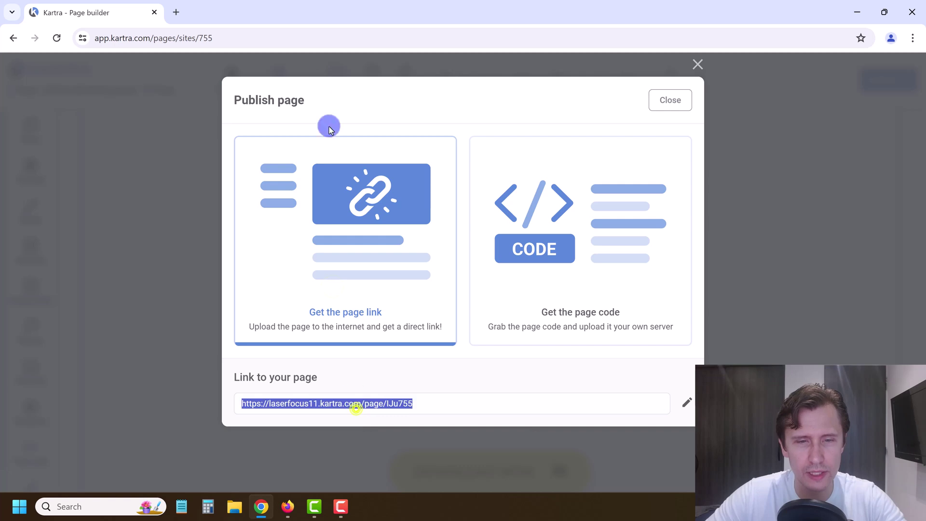
Open the copied thank you page link in a new browser tab and test its download button
click(174, 7)
key(ctrl+v)
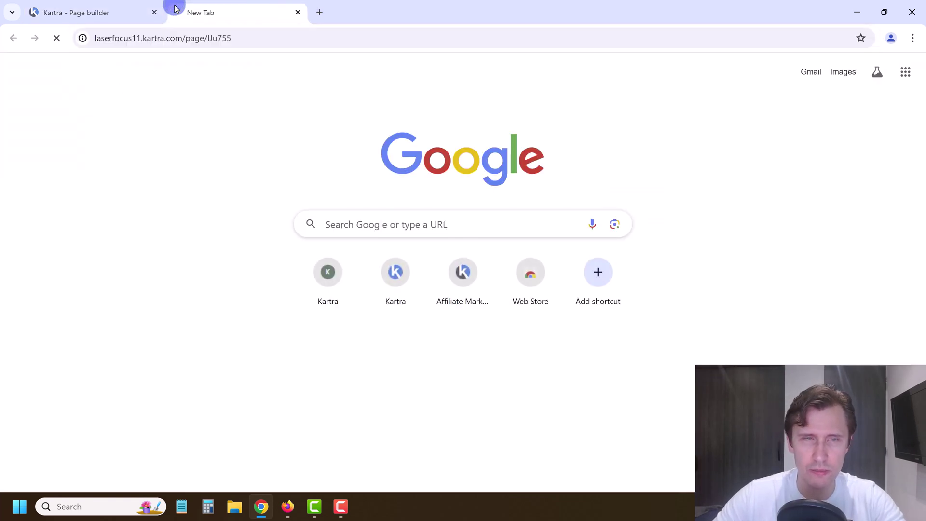
key(Return)
click(474, 438)
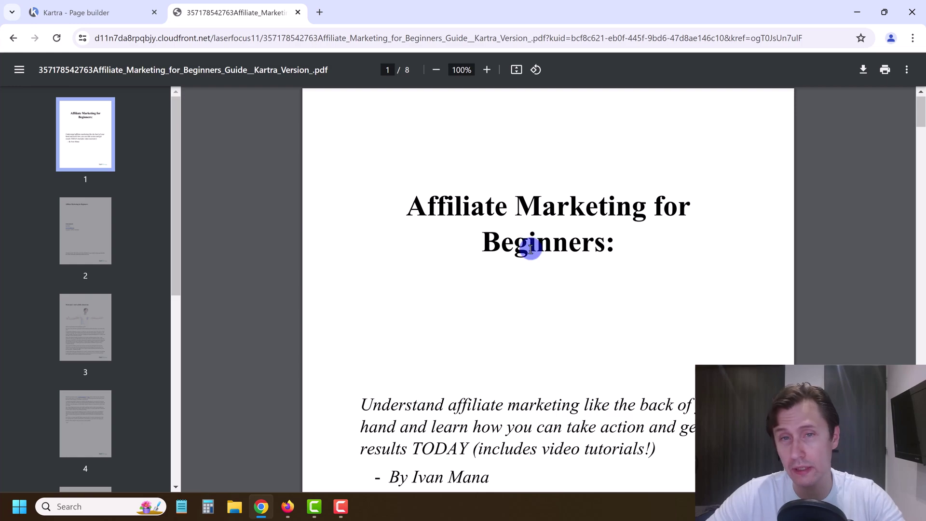
Skim the pages of the opened affiliate marketing PDF guide, return towards its beginning and close the tab
scroll(531, 249, down, 20)
scroll(556, 241, down, 10)
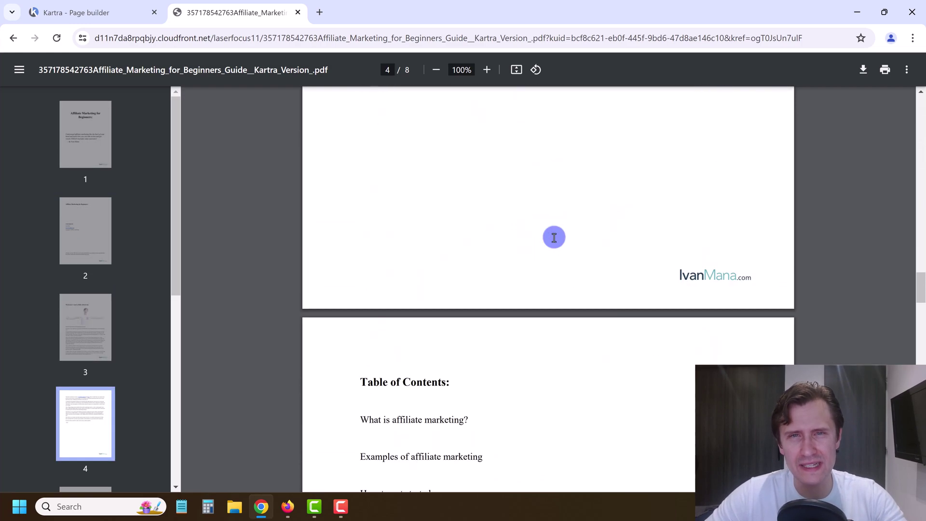
scroll(554, 237, down, 15)
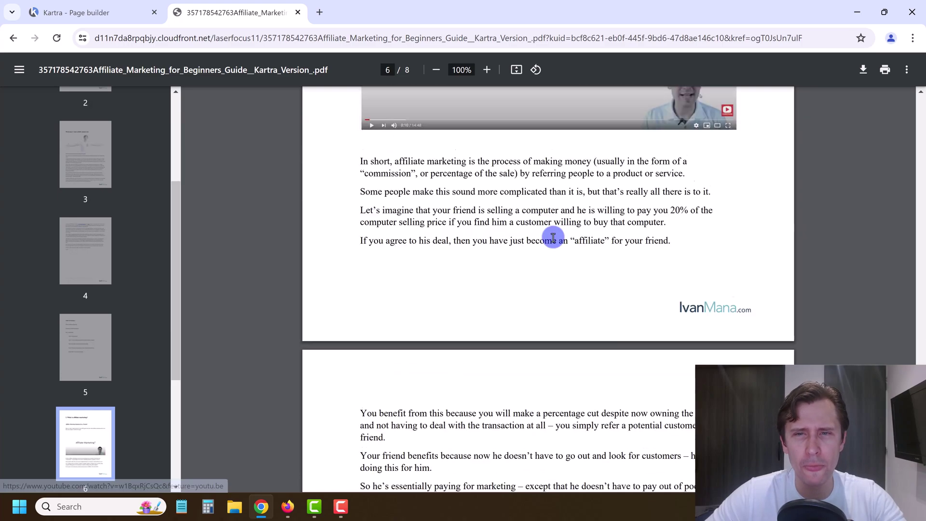
scroll(553, 238, down, 20)
scroll(546, 368, up, 20)
scroll(391, 183, up, 5)
click(297, 13)
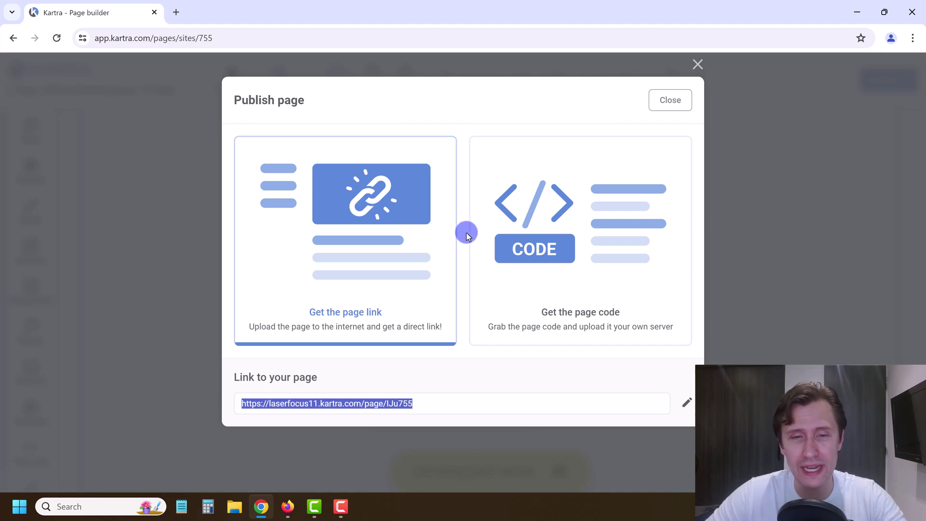
Close the publishing dialog and return to the dashboard
click(667, 106)
click(906, 80)
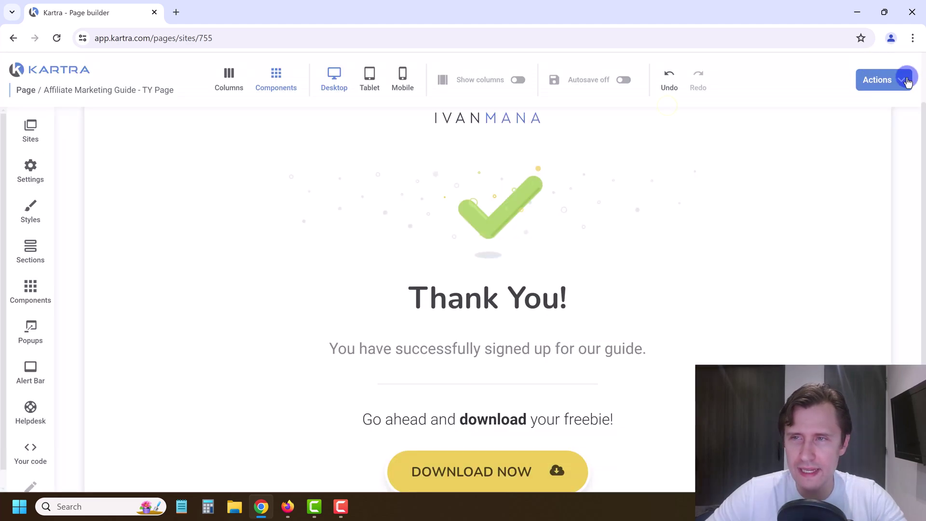
click(831, 182)
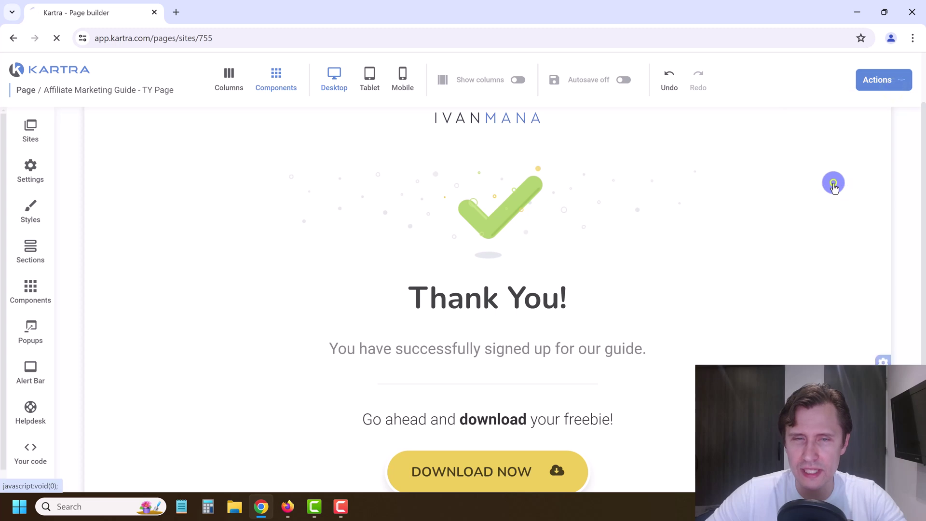